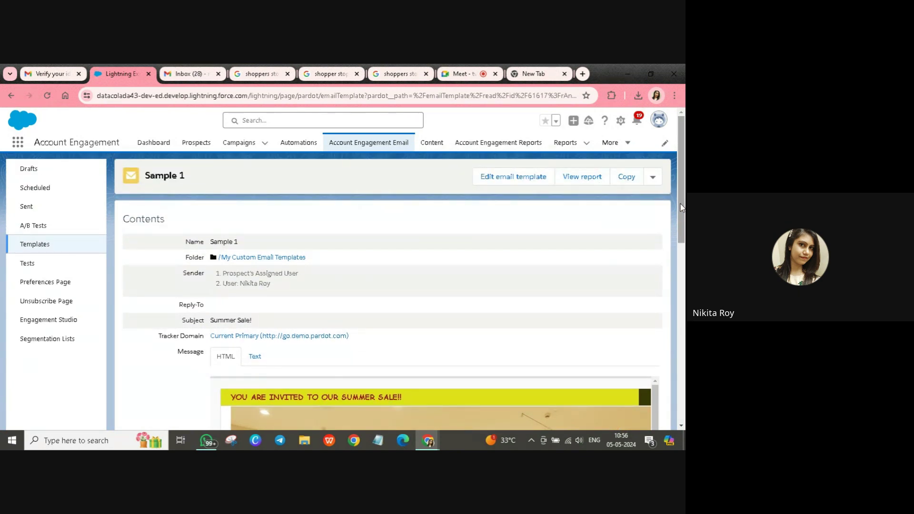
- Look over the Sample 1 email template's details and open the template for editing
scroll(683, 252, "down", 5)
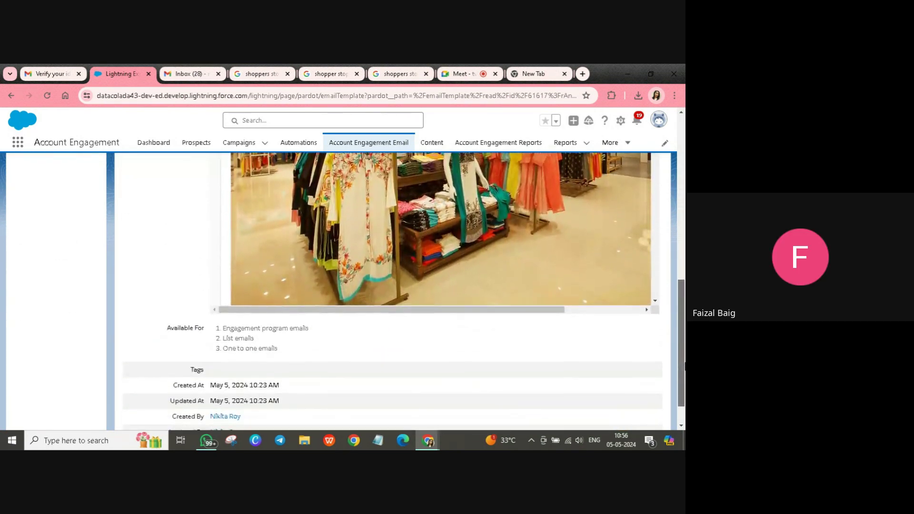
scroll(685, 255, "up", 4)
scroll(685, 255, "up", 4)
left_click(526, 178)
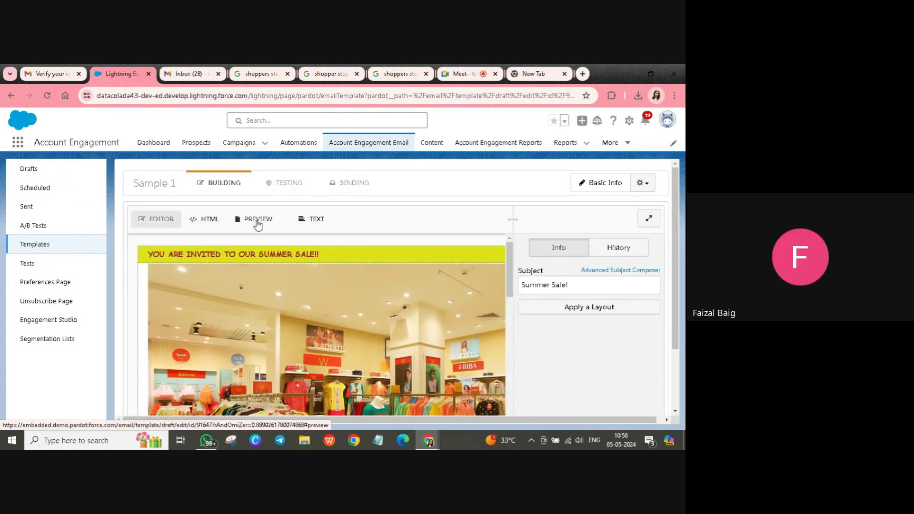
- Preview the Sample 1 email as a prospect and review its banner, store photo, body text and deals image
left_click(242, 220)
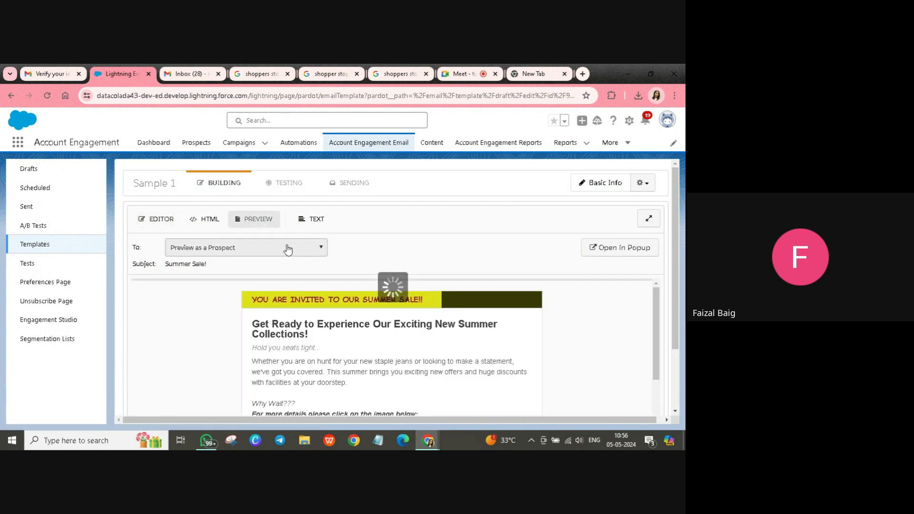
scroll(442, 245, "down", 2)
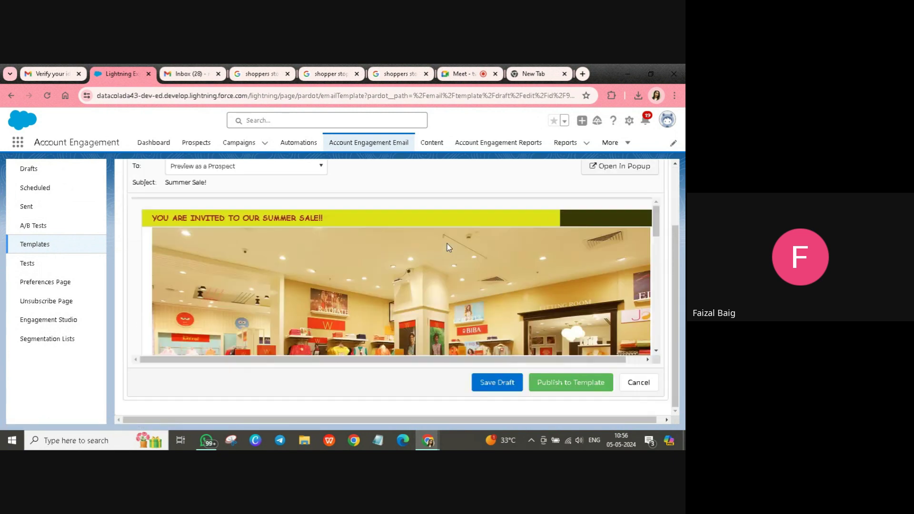
scroll(476, 279, "down", 10)
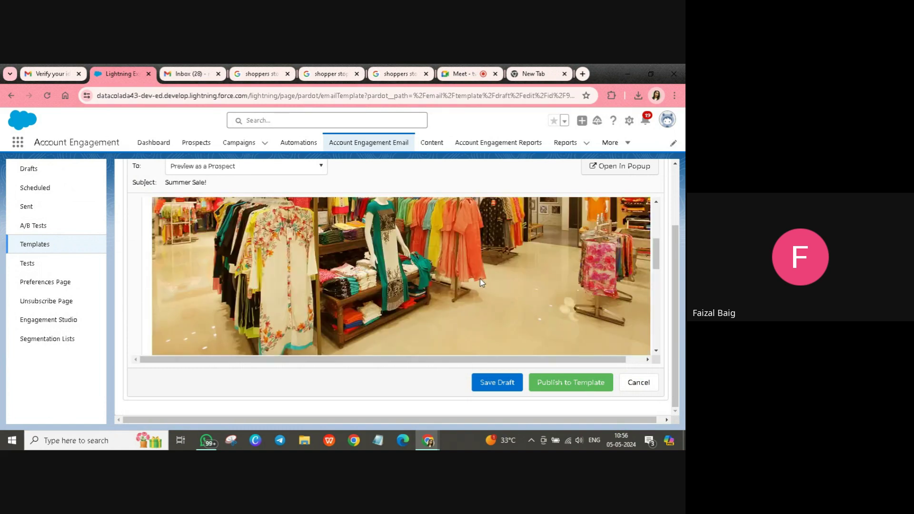
scroll(480, 282, "up", 10)
scroll(381, 270, "up", 2)
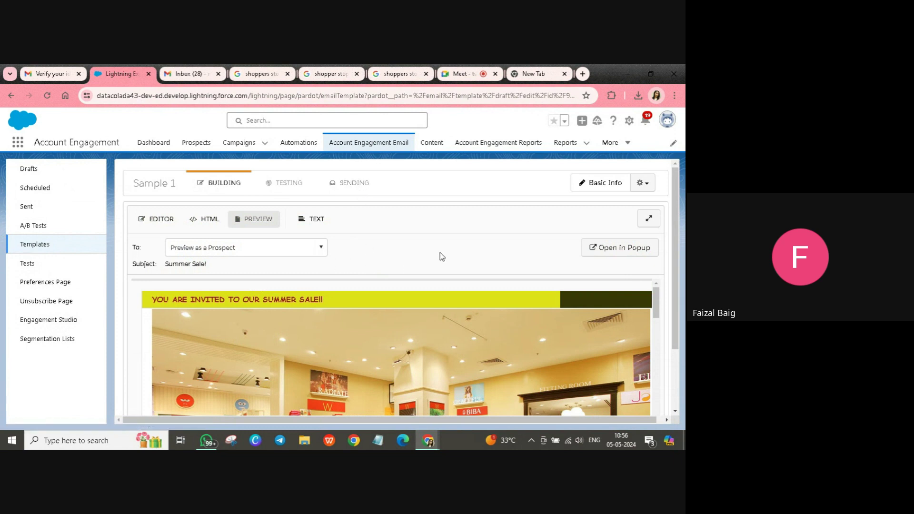
scroll(532, 253, "down", 4)
scroll(533, 255, "down", 5)
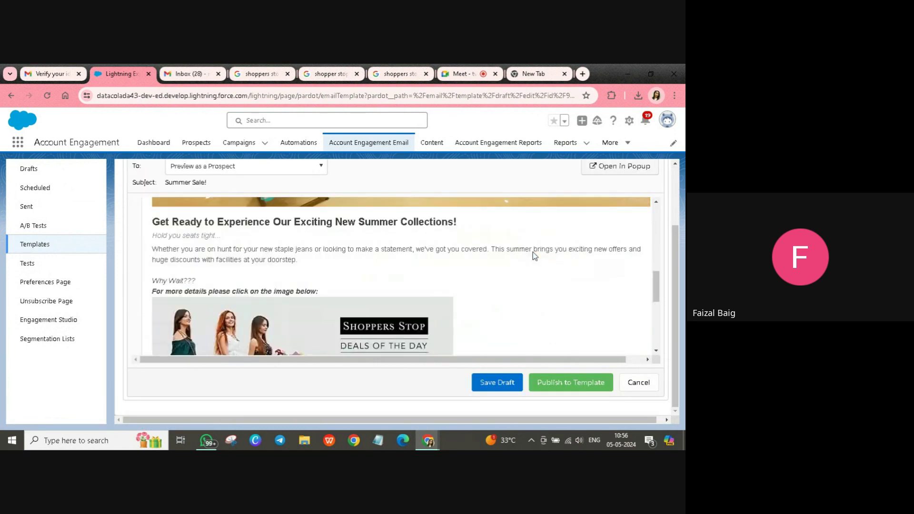
scroll(374, 229, "up", 8)
- Review the template's test-send options, and its sender, reply-to and subject settings for sending
left_click(289, 189)
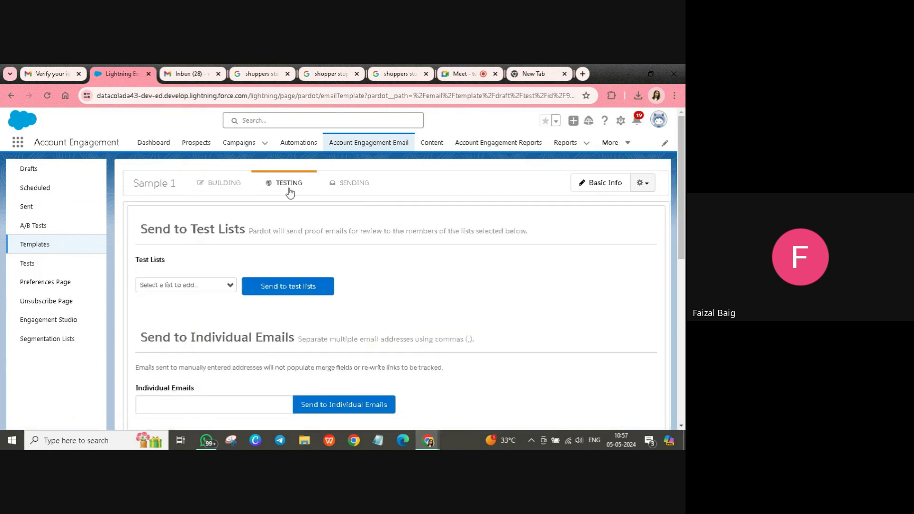
left_click(368, 186)
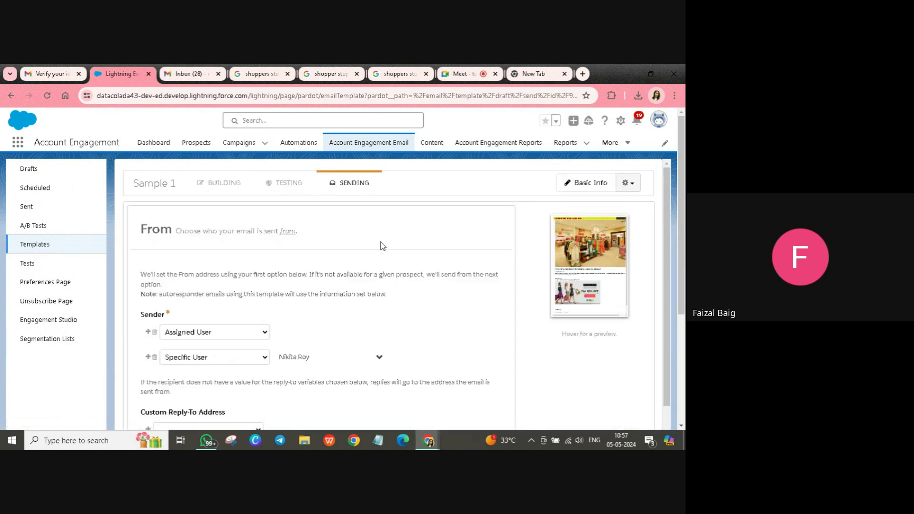
scroll(384, 244, "down", 2)
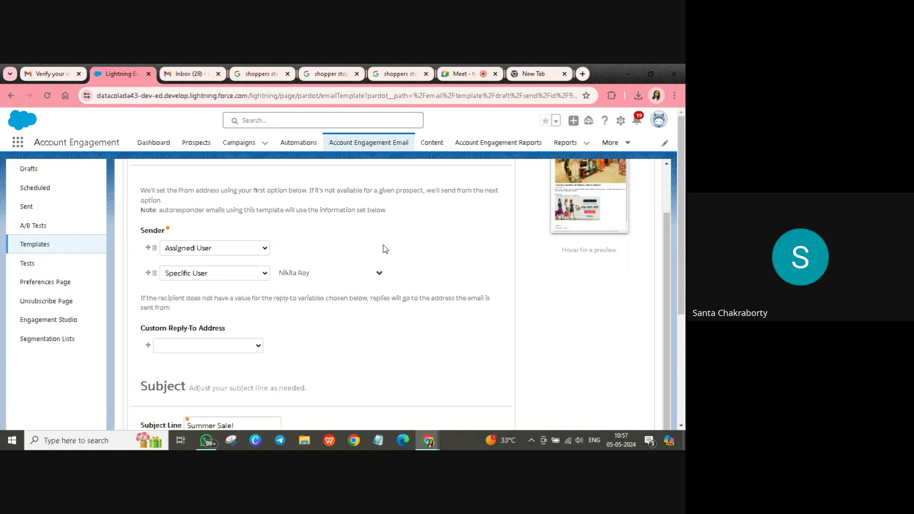
scroll(384, 245, "up", 2)
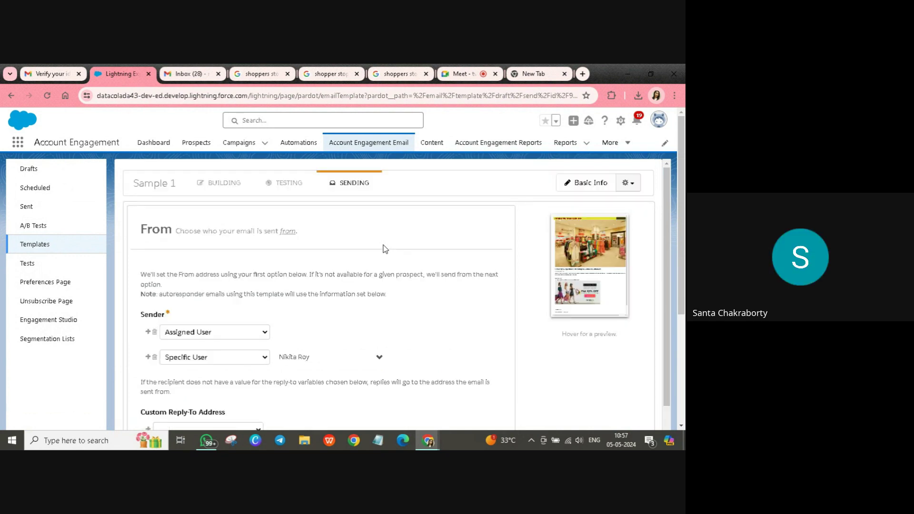
- Add Internal Test List to the test lists for the Sample 1 email
left_click(292, 191)
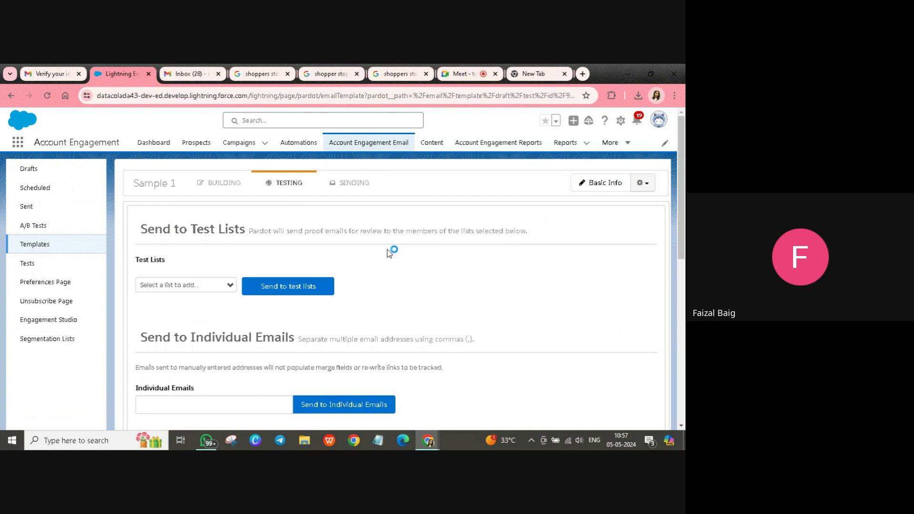
left_click(230, 287)
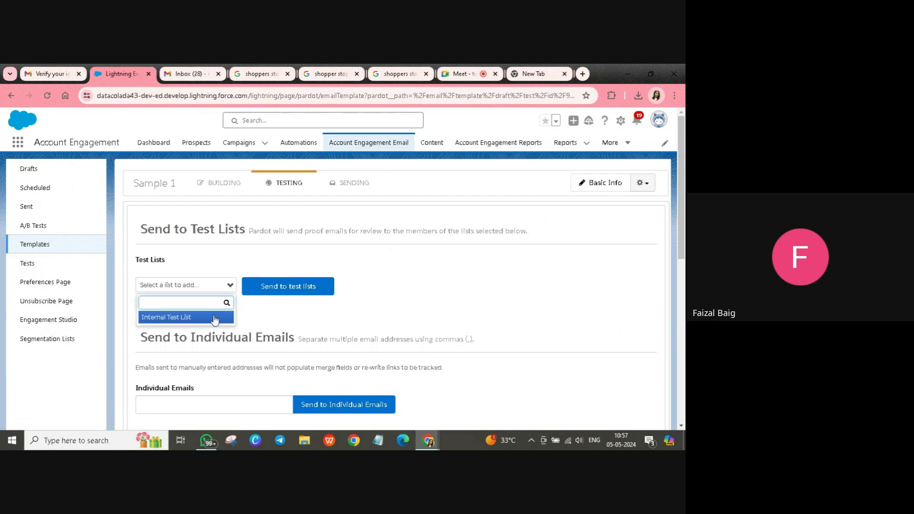
left_click(214, 317)
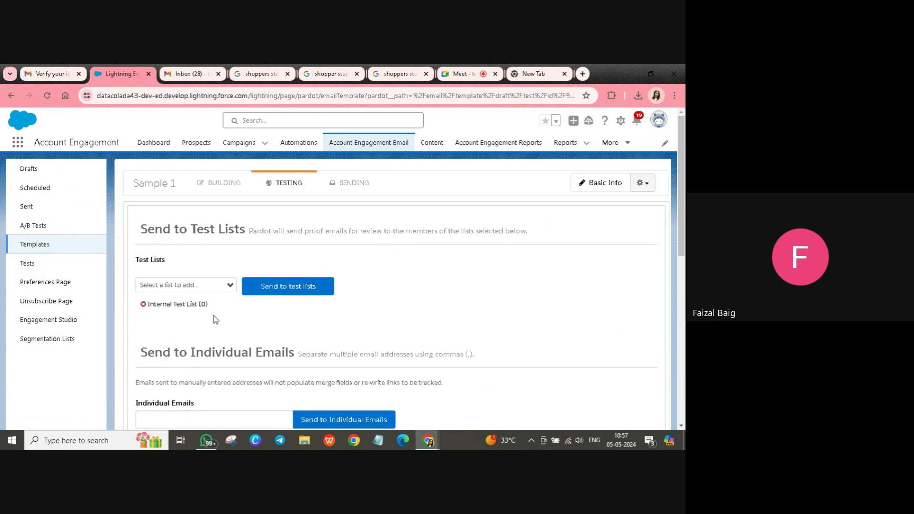
- Return to building the email and open the "Get Ready to Experience Our Exciting New Summer Collections!" block in the content editor
left_click(232, 188)
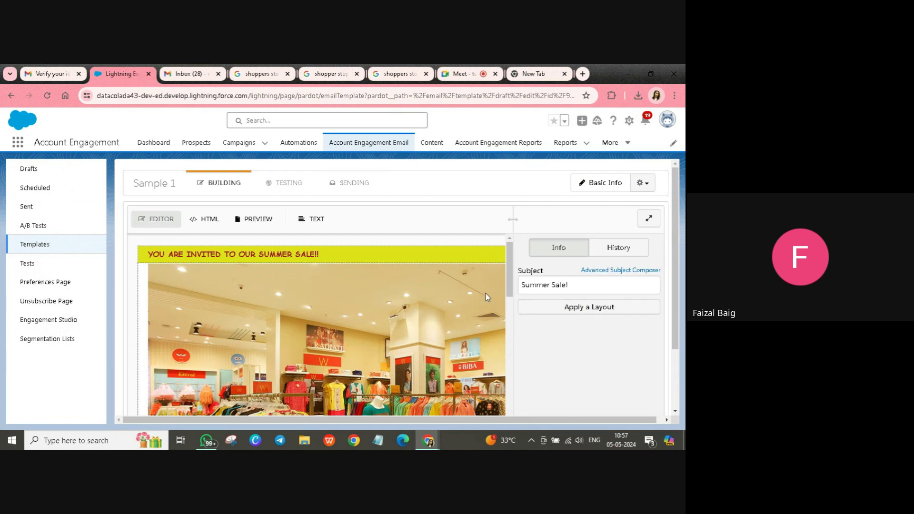
scroll(432, 314, "down", 5)
scroll(433, 318, "down", 2)
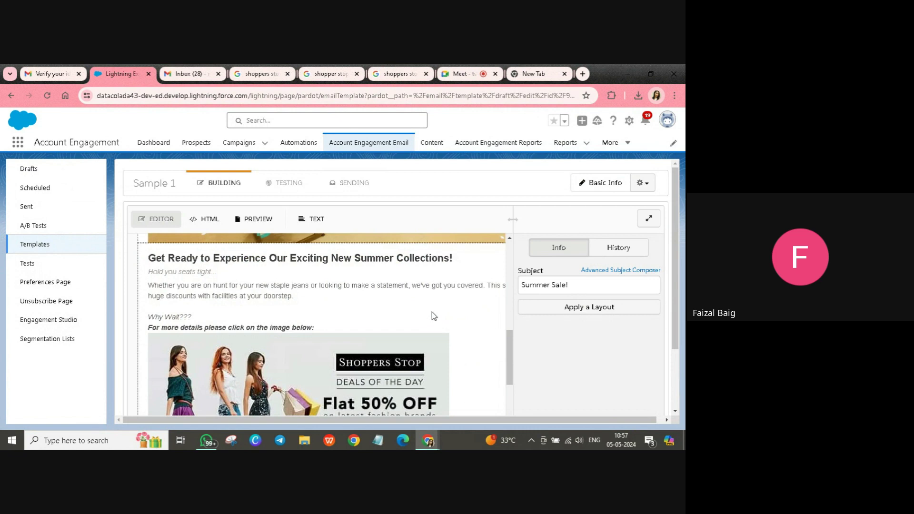
left_click(432, 313)
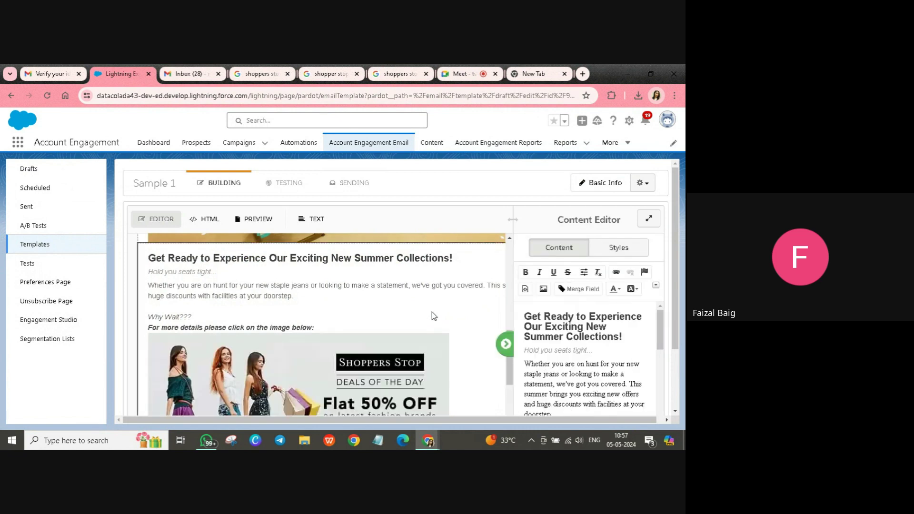
- Check the Shoppers Stop image and its link, and open the copyright and mailing address footer block in the content editor
scroll(432, 312, "down", 2)
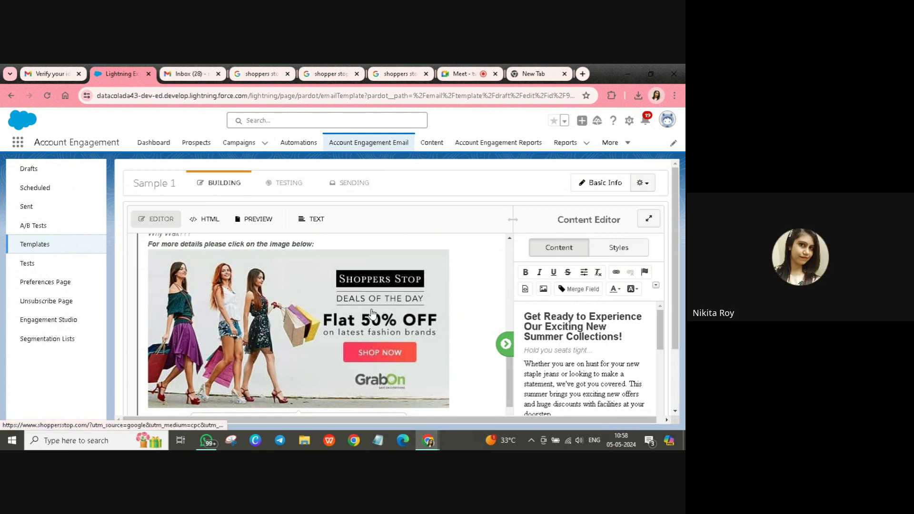
scroll(372, 314, "down", 2)
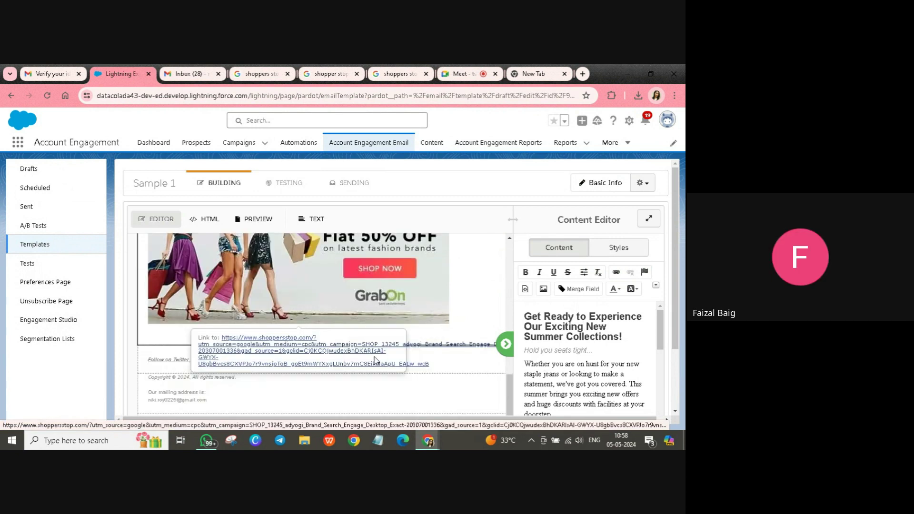
scroll(439, 333, "down", 1)
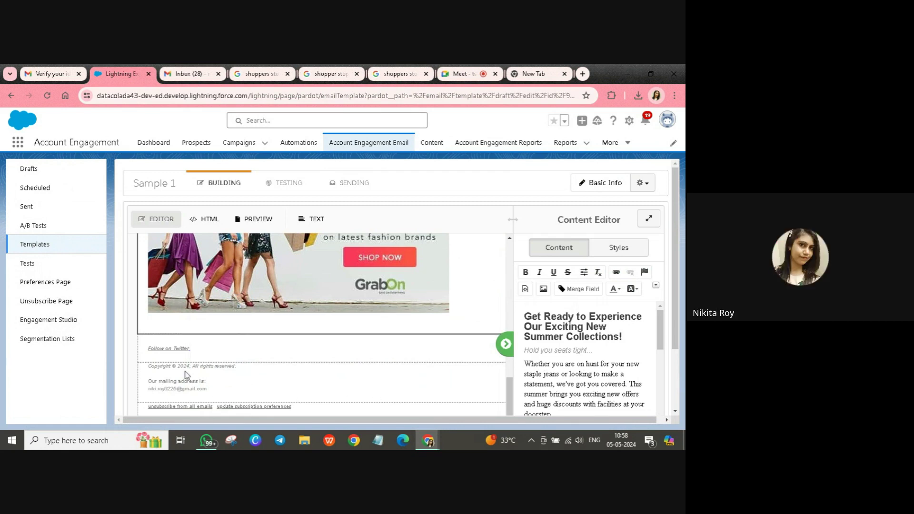
mouse_move(174, 350)
left_click_drag(149, 389, 209, 389)
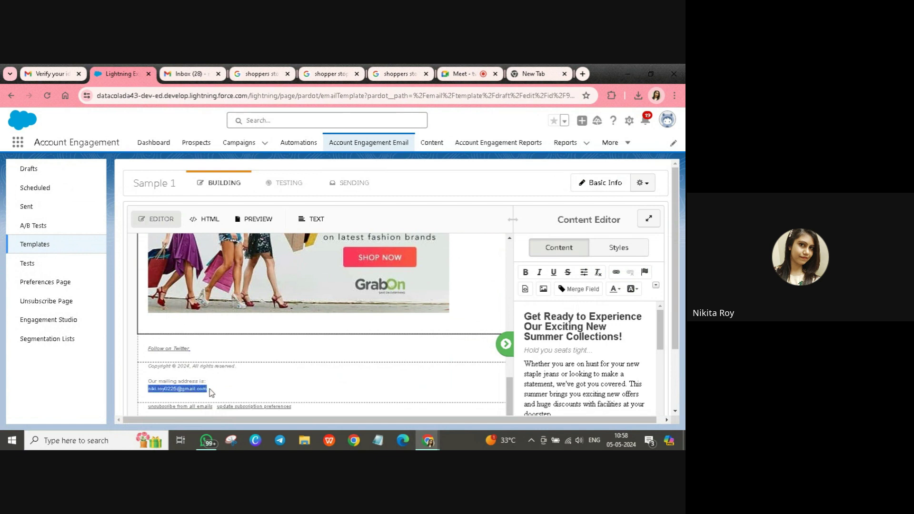
left_click(252, 388)
left_click(185, 407)
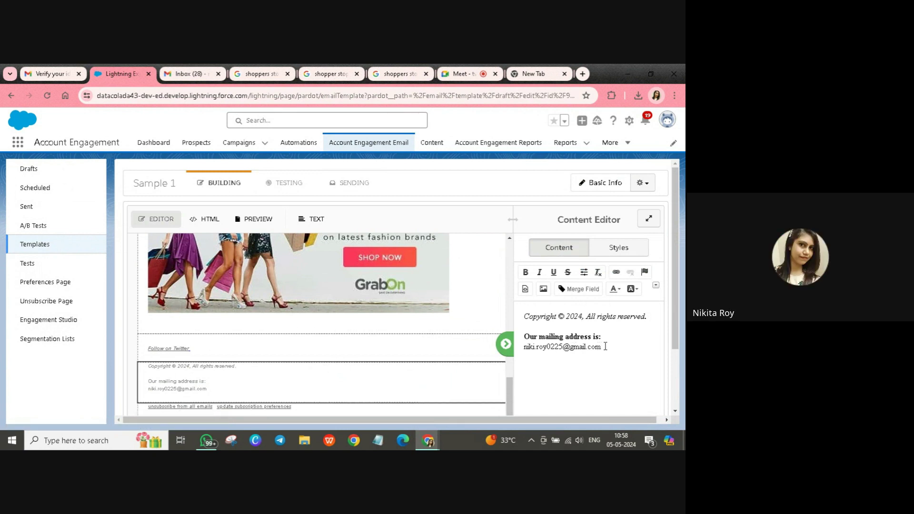
- Select the e-mail address under "Our mailing address is:" in the footer and start adding a link to it
left_click_drag(603, 346, 524, 348)
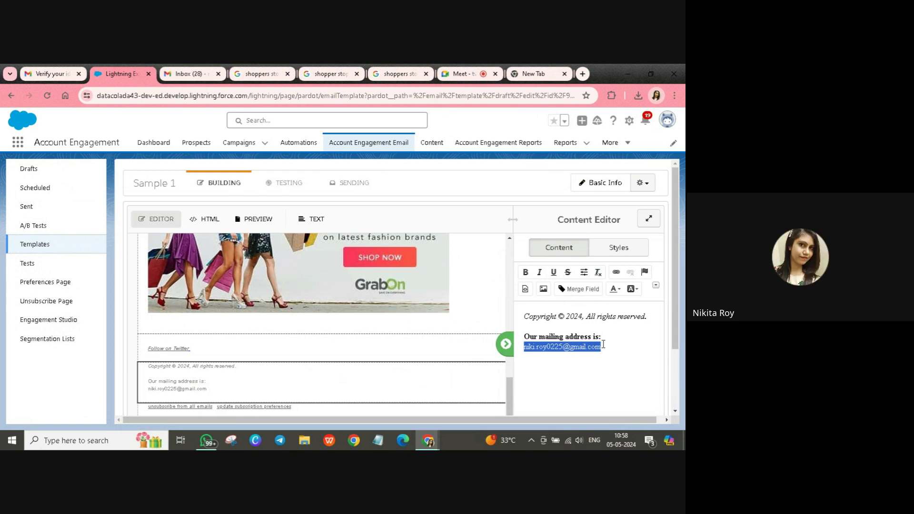
scroll(305, 335, "up", 10)
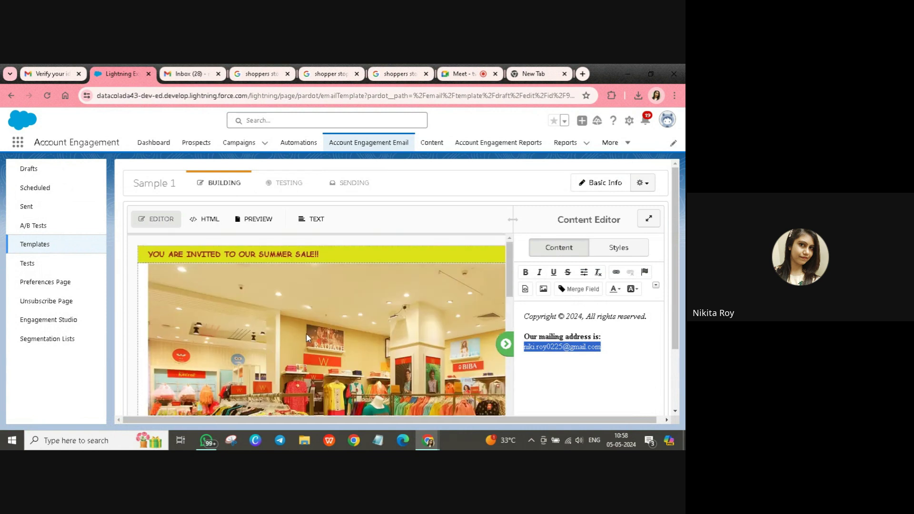
scroll(307, 337, "down", 10)
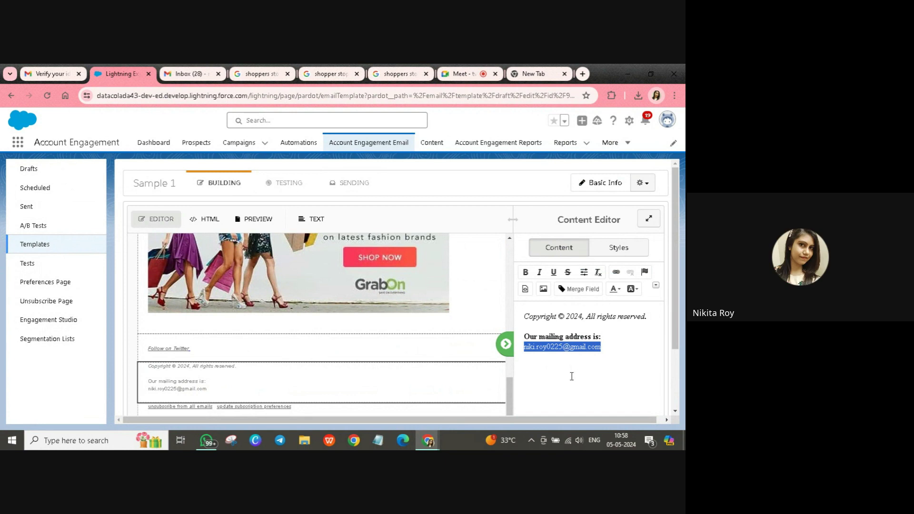
left_click(604, 344)
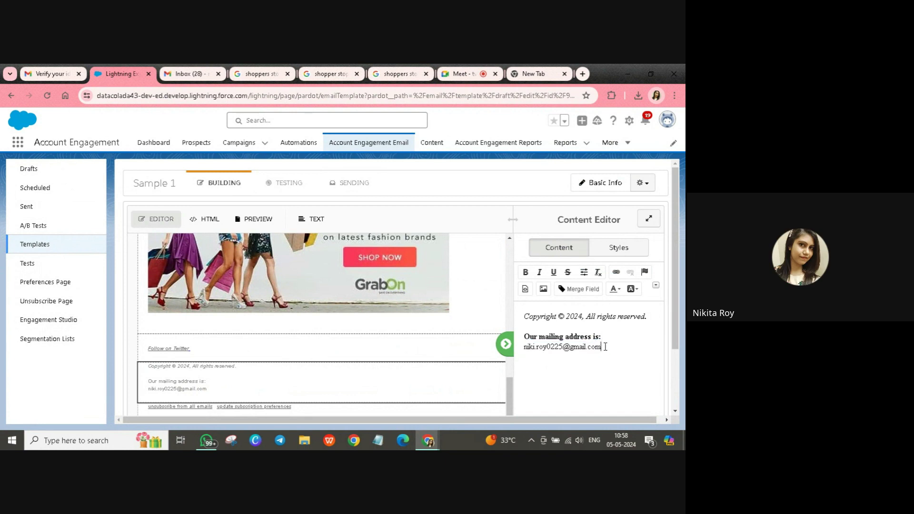
left_click_drag(605, 347, 523, 346)
left_click(543, 347)
left_click_drag(603, 348, 524, 348)
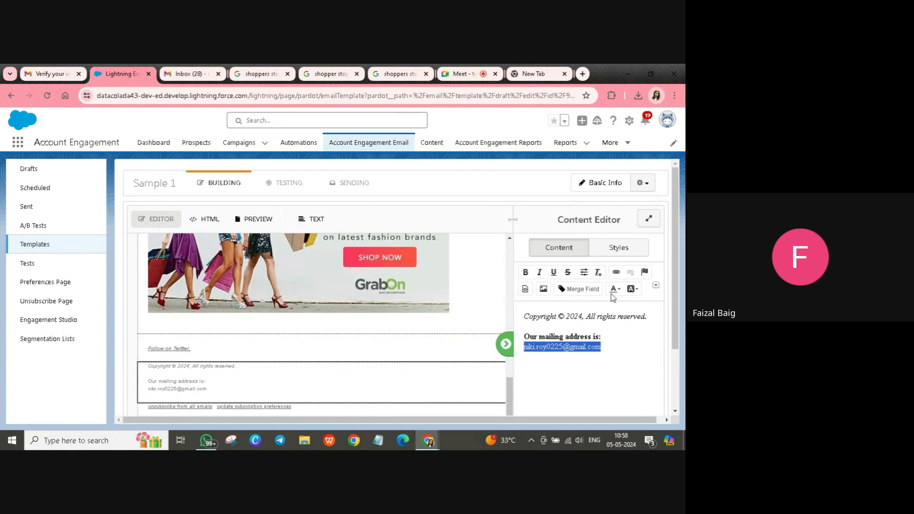
left_click(616, 272)
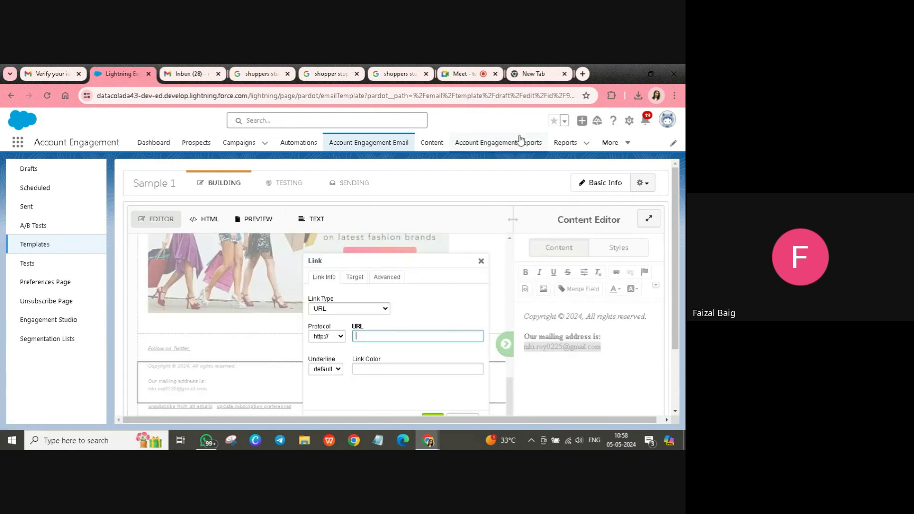
- Open Gmail in a new browser tab, copy the inbox URL, and return to the footer's link settings
left_click(581, 74)
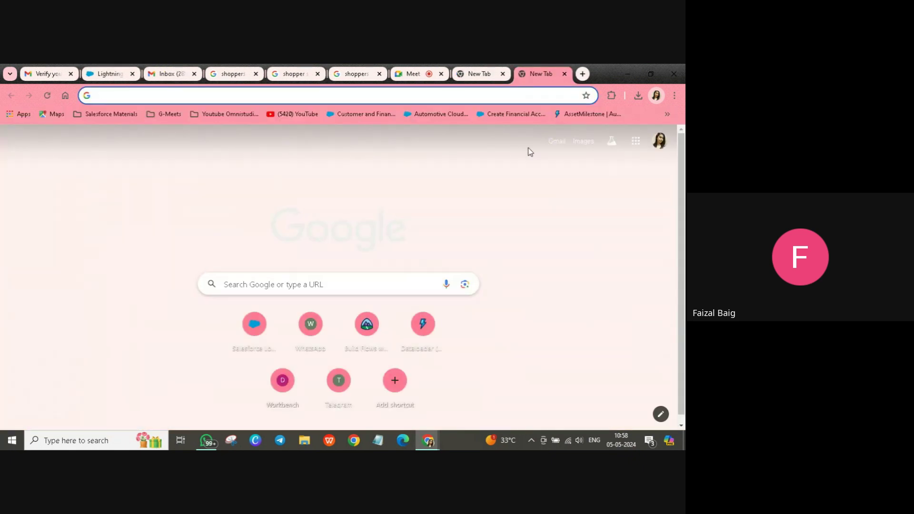
left_click(549, 146)
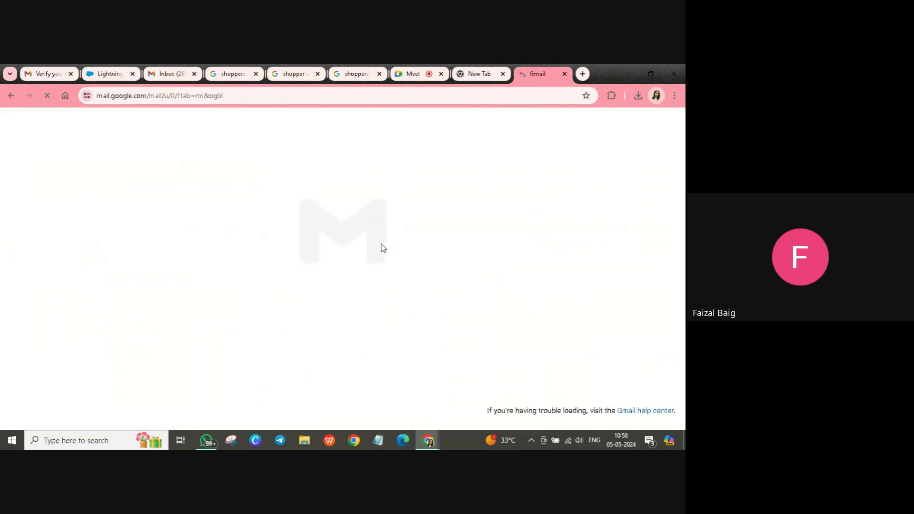
left_click(254, 94)
key("ctrl+c")
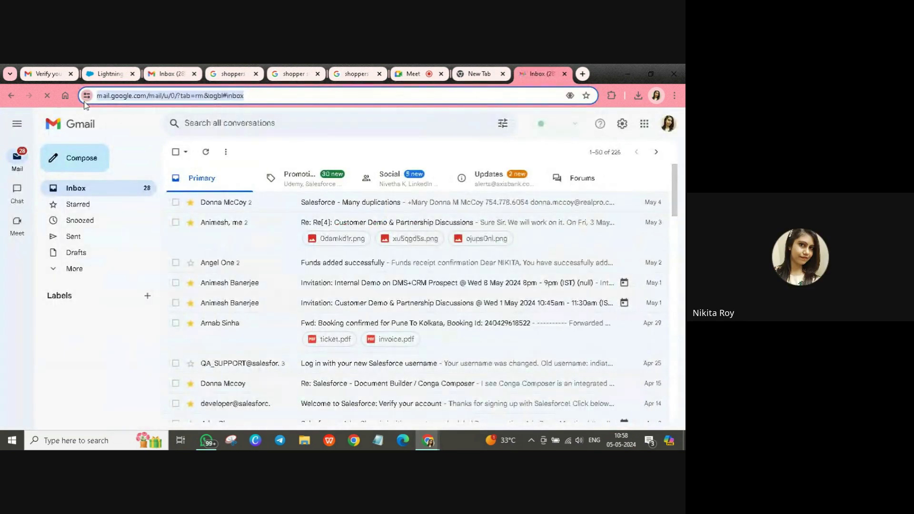
left_click(107, 75)
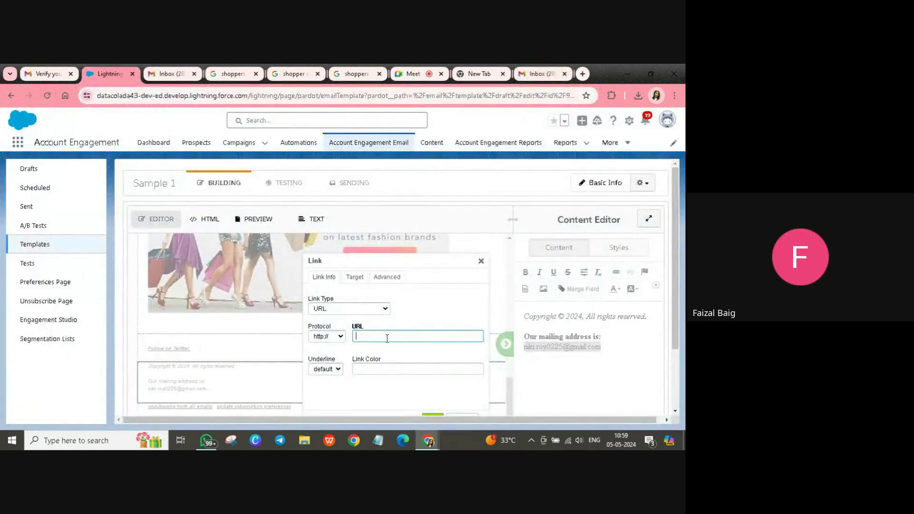
- Copy the Gmail inbox URL again and look over the target and advanced options of the footer e-mail address link
left_click(530, 76)
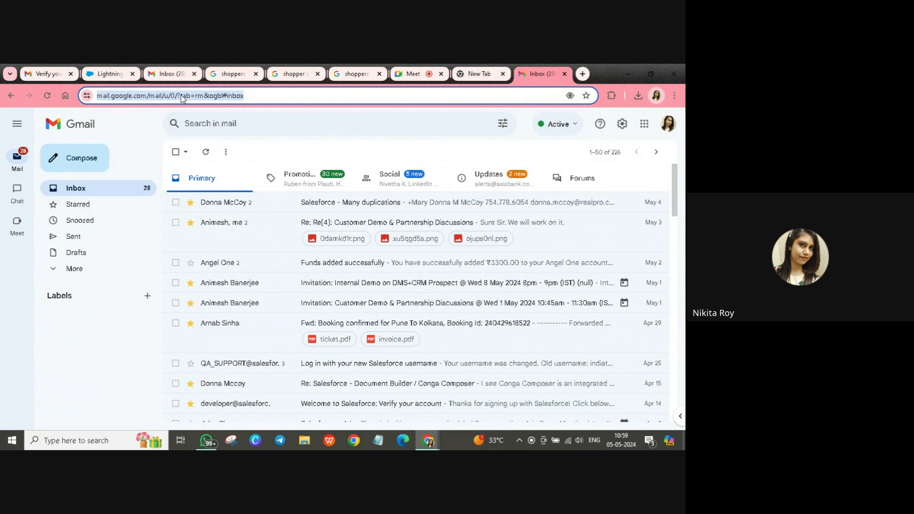
left_click(111, 74)
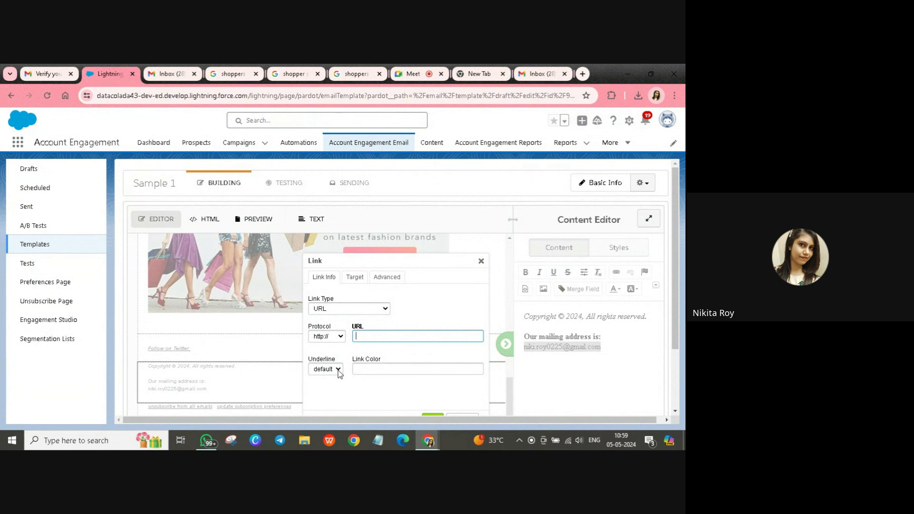
left_click(355, 280)
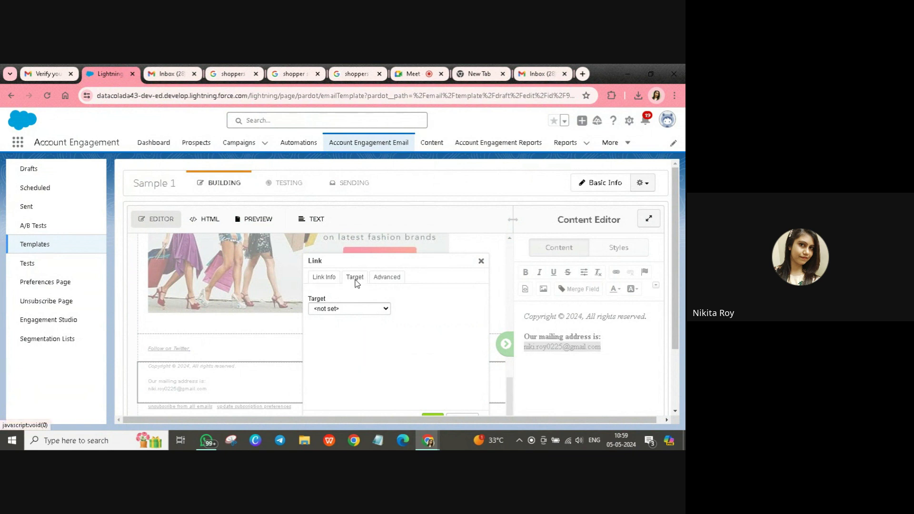
left_click(360, 308)
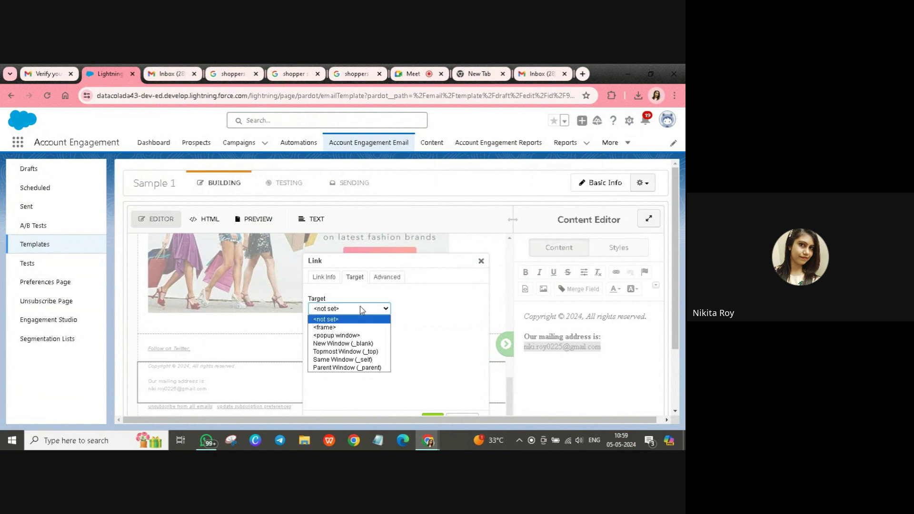
left_click(360, 307)
left_click(374, 285)
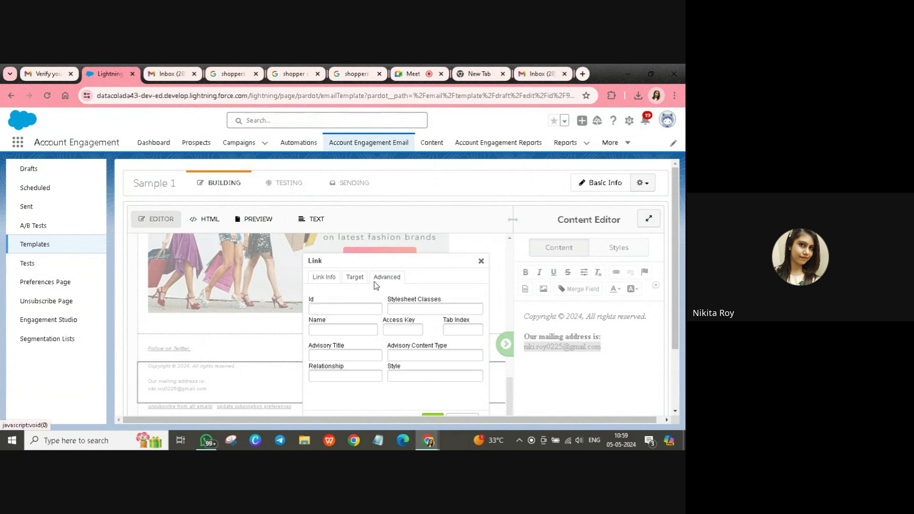
left_click(324, 278)
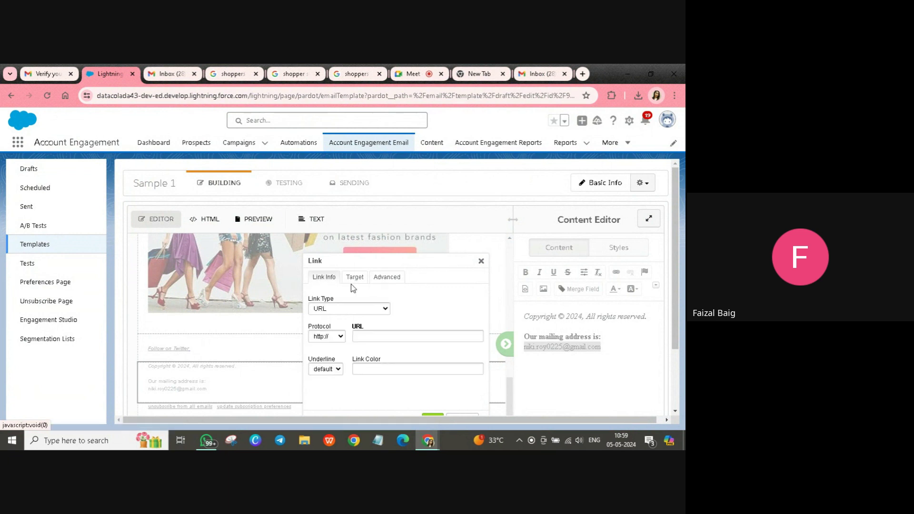
- Enter the copied Gmail inbox URL as the footer e-mail address link, and close the link settings, discarding the changes
left_click(375, 336)
key("ctrl+v")
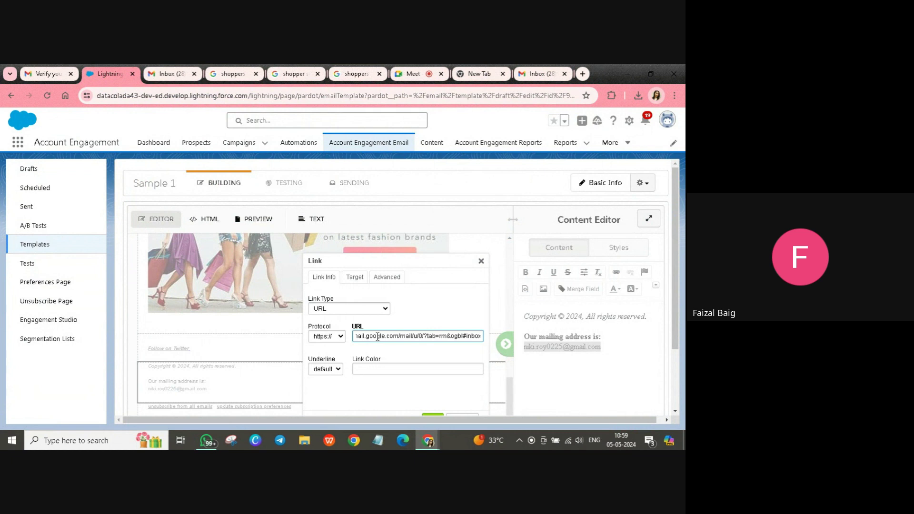
left_click(441, 316)
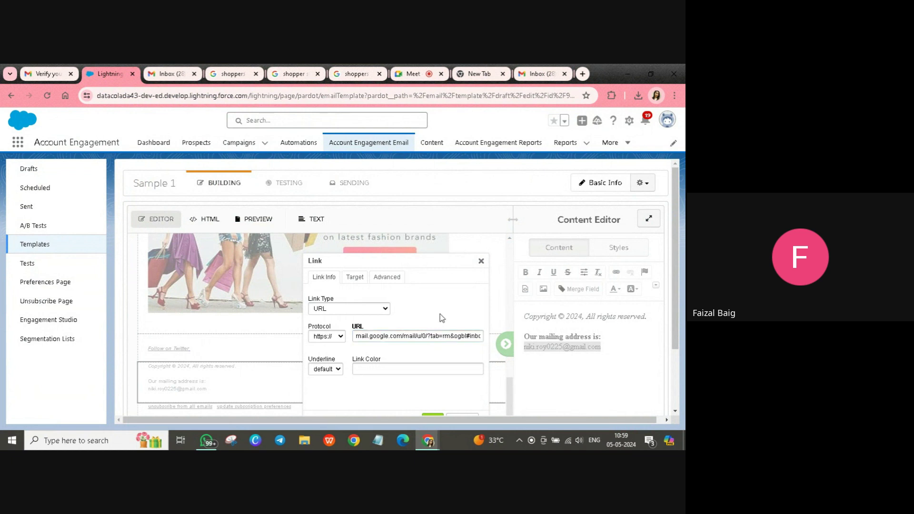
left_click(481, 261)
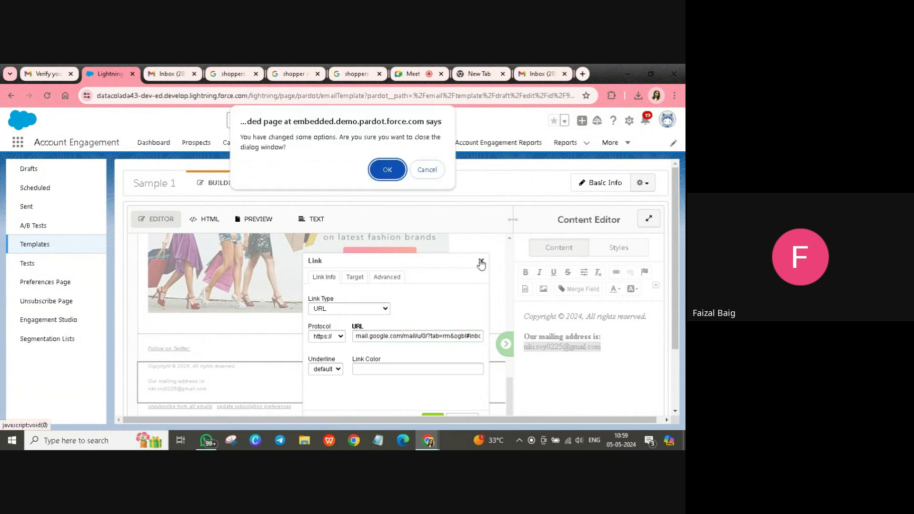
left_click(390, 167)
left_click(622, 388)
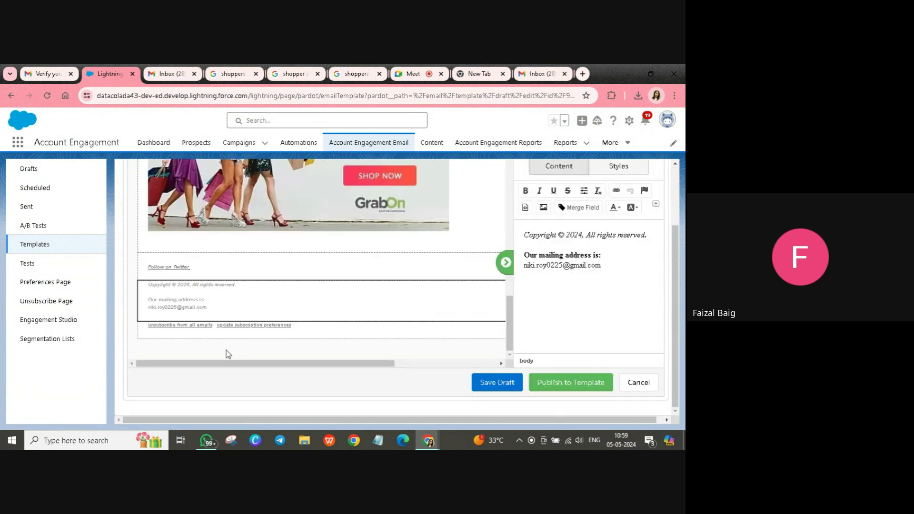
- Open the unsubscribe footer block in the content editor and select its "unsubscribe from all emails" link text
mouse_move(195, 327)
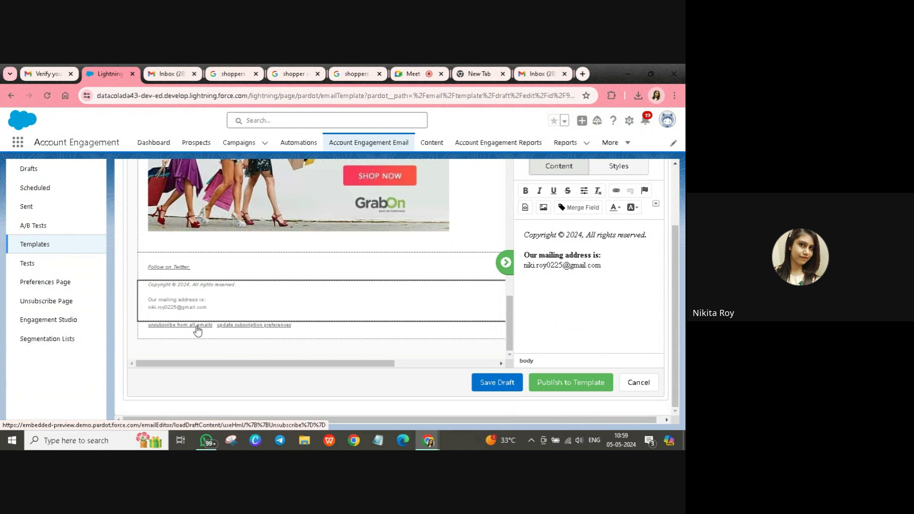
left_click(197, 329)
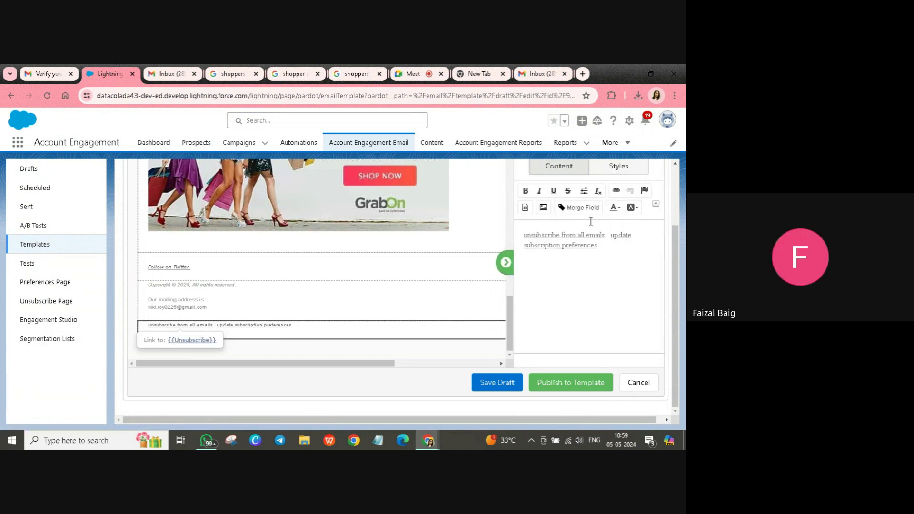
left_click(568, 235)
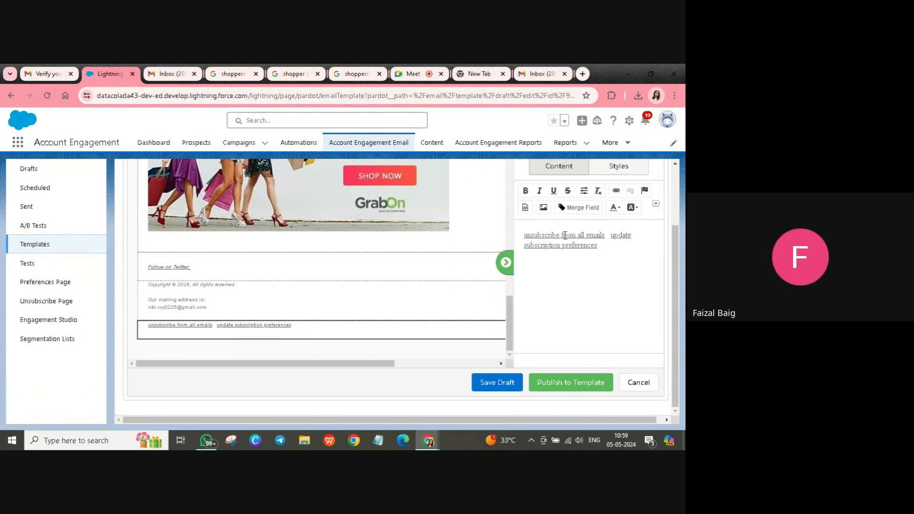
left_click(606, 234)
left_click_drag(606, 234, 523, 233)
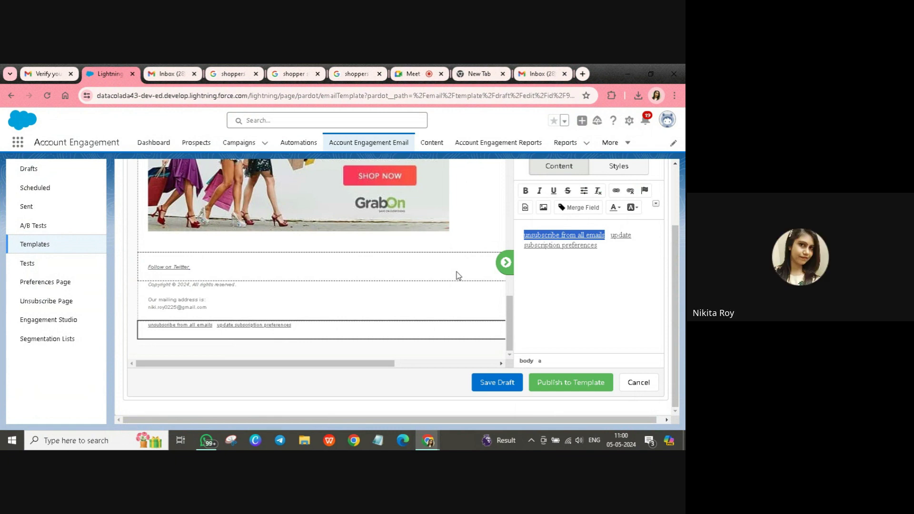
- Publish the email to the template and look over the published Sample 1 contents
scroll(456, 275, "up", 10)
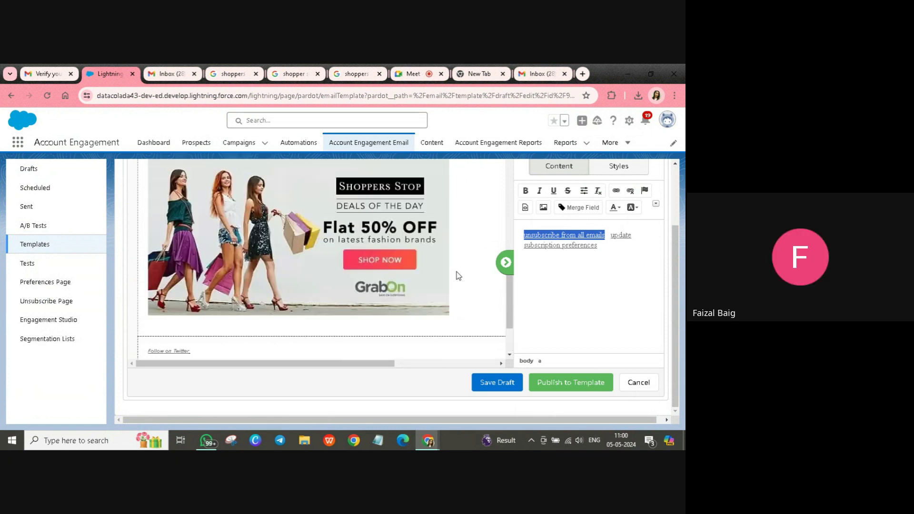
left_click(584, 380)
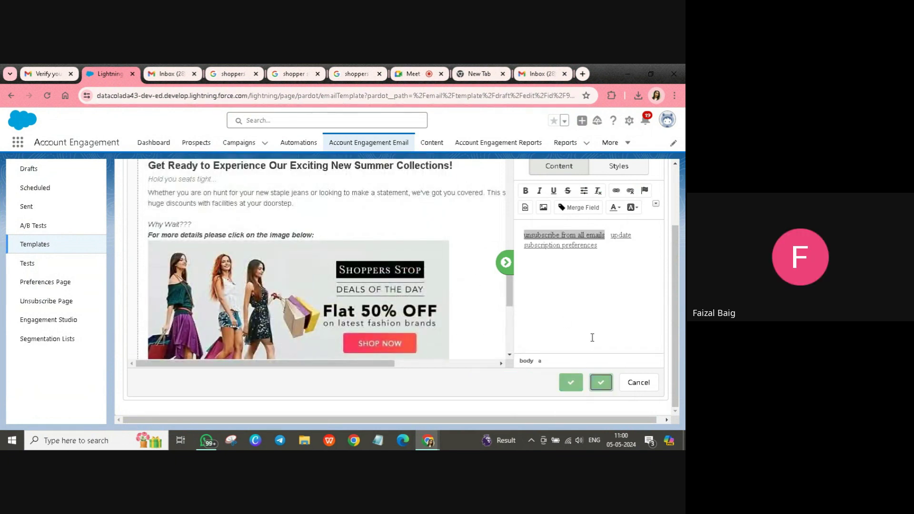
scroll(514, 328, "down", 3)
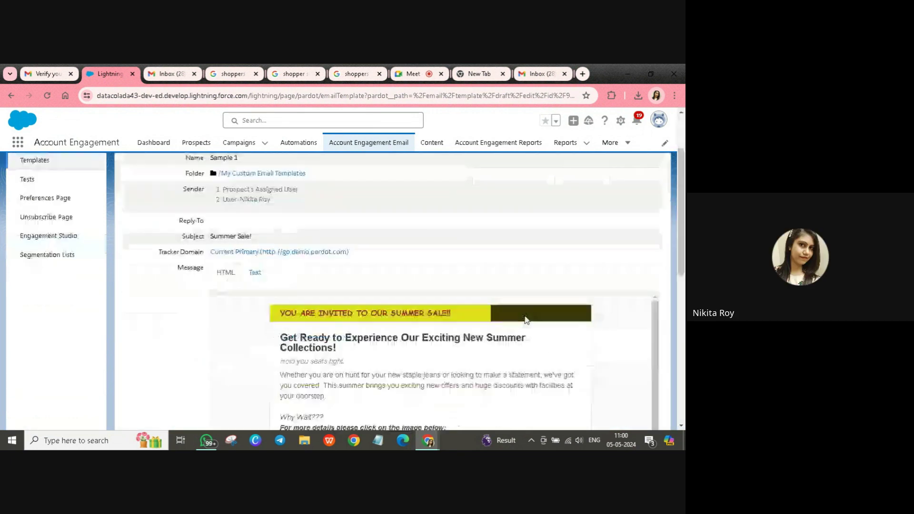
scroll(526, 360, "down", 5)
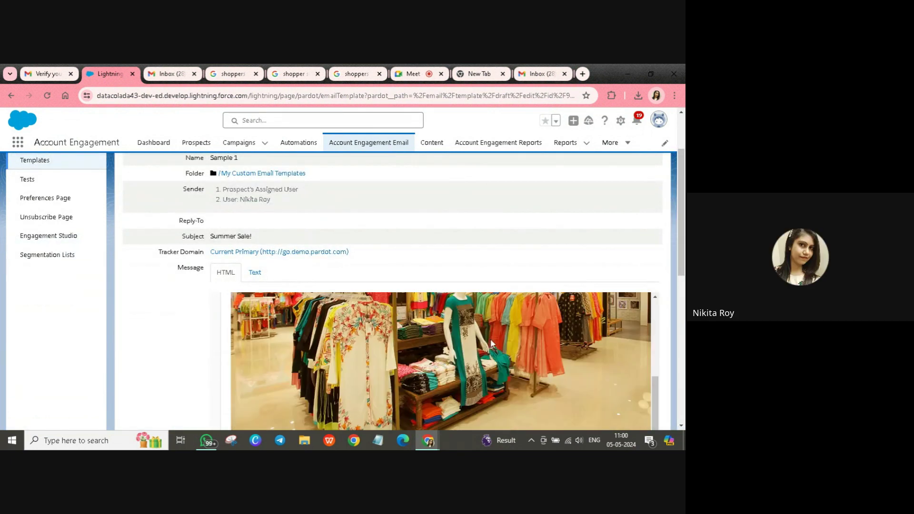
scroll(525, 360, "up", 5)
scroll(495, 246, "up", 2)
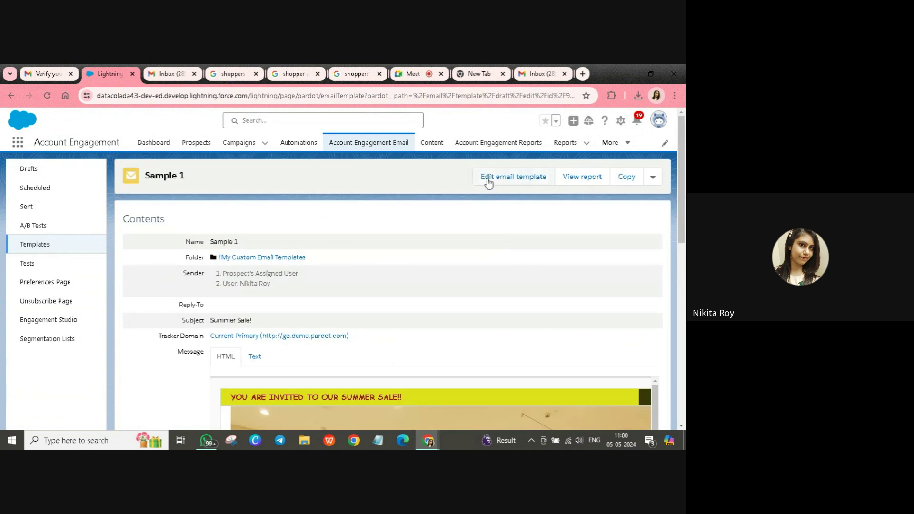
- Reopen the Sample 1 email template for editing and look through the email down to the footer
left_click(483, 185)
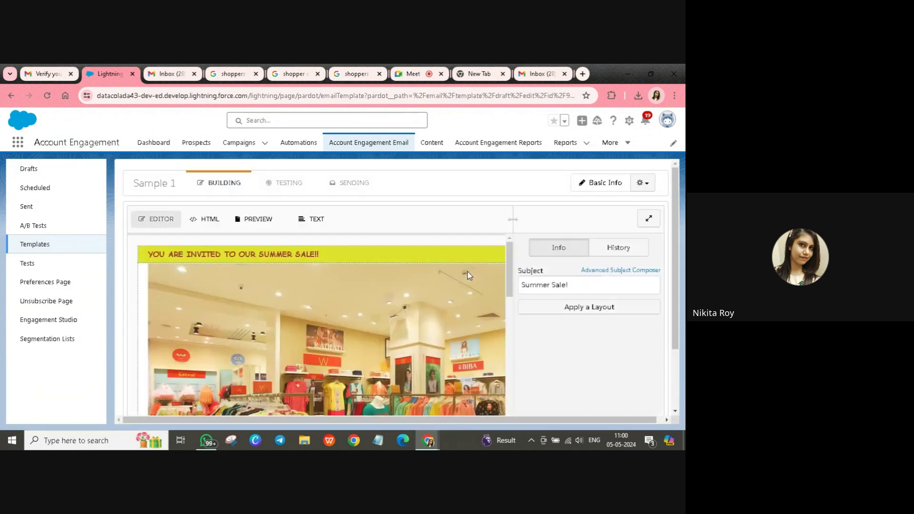
scroll(423, 307, "down", 5)
scroll(413, 328, "up", 4)
scroll(414, 331, "down", 8)
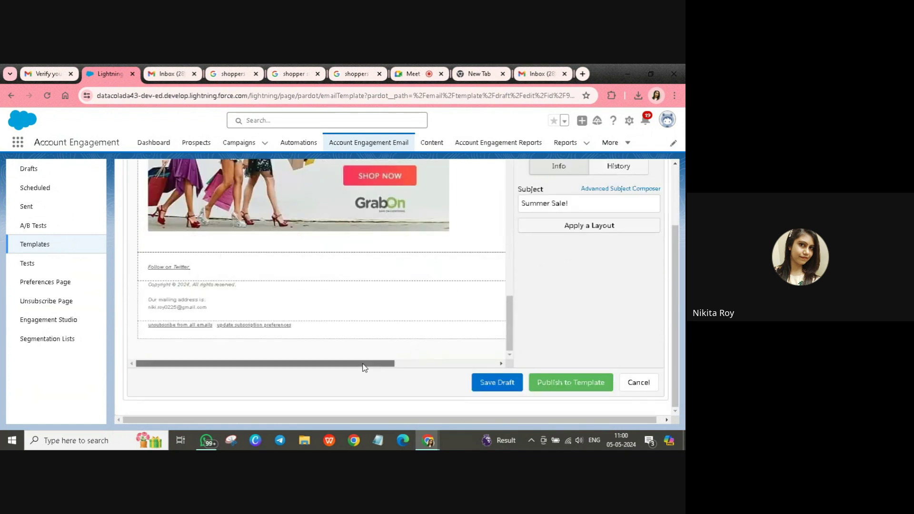
- Check the repeatable row options beside the email's header, and open the store image block in the content editor
left_click_drag(363, 364, 461, 364)
scroll(334, 288, "up", 10)
scroll(391, 270, "up", 2)
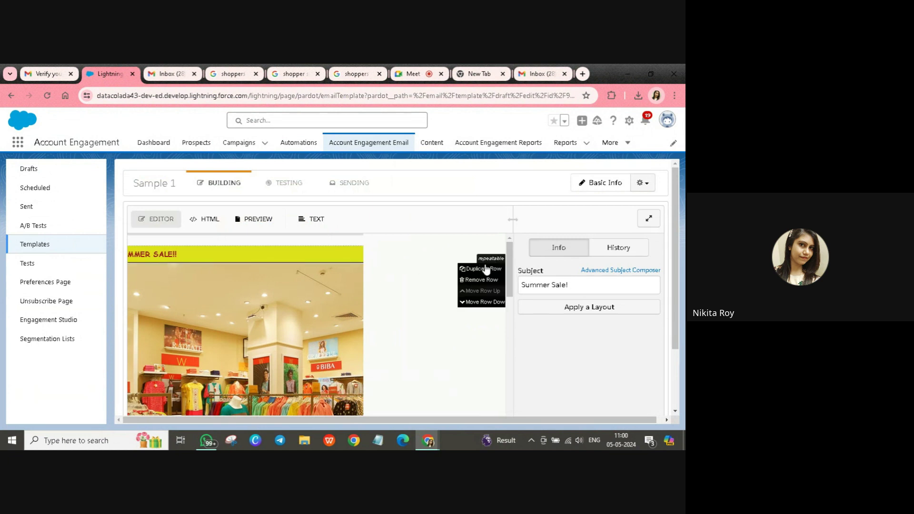
mouse_move(493, 265)
left_click(338, 291)
scroll(563, 343, "down", 5)
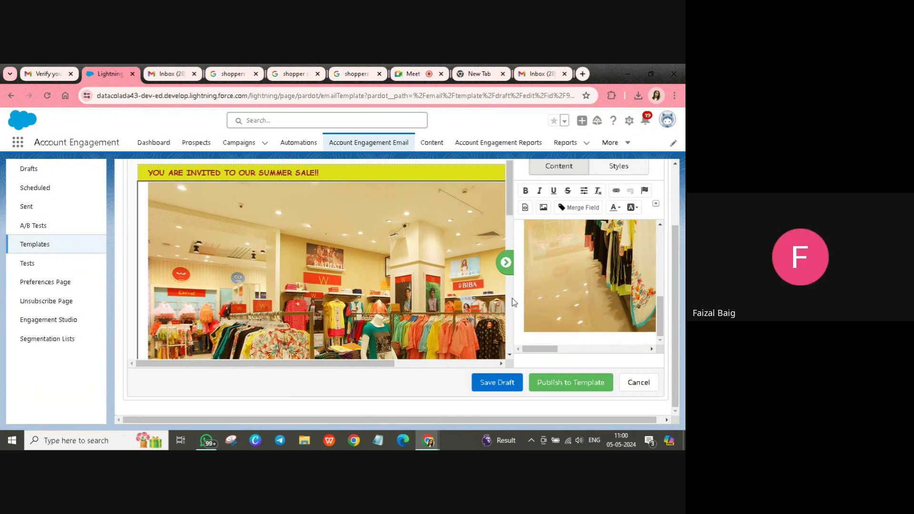
scroll(437, 273, "up", 2)
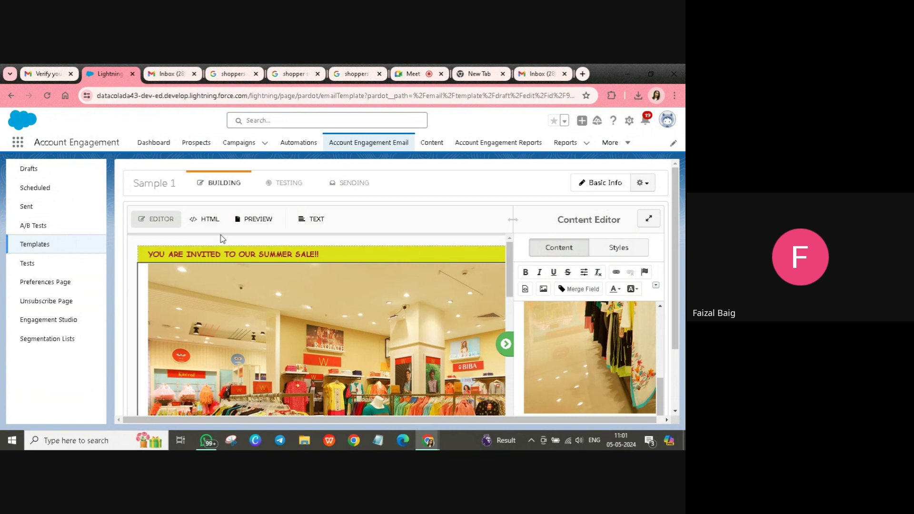
- Preview the Summer Sale! email as a prospect and look through it from the header banner to the Shoppers Stop image
left_click(259, 220)
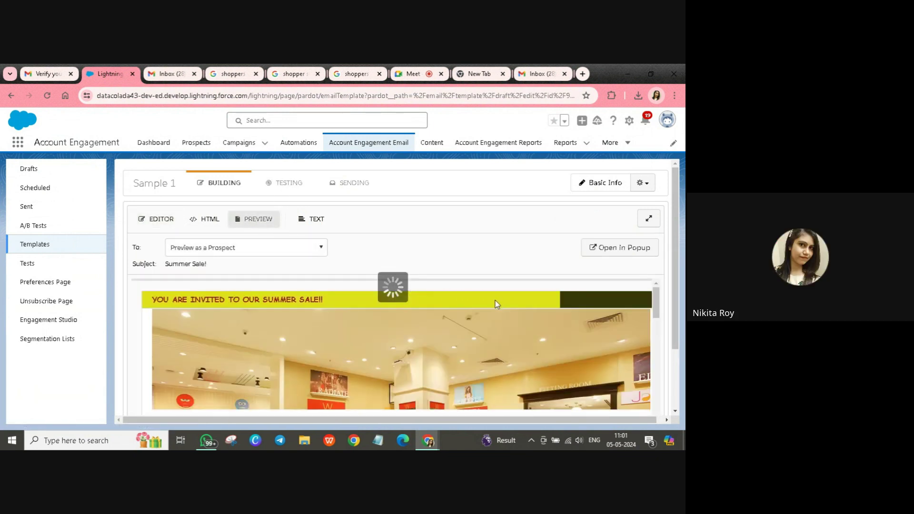
scroll(515, 329, "down", 2)
scroll(538, 398, "down", 6)
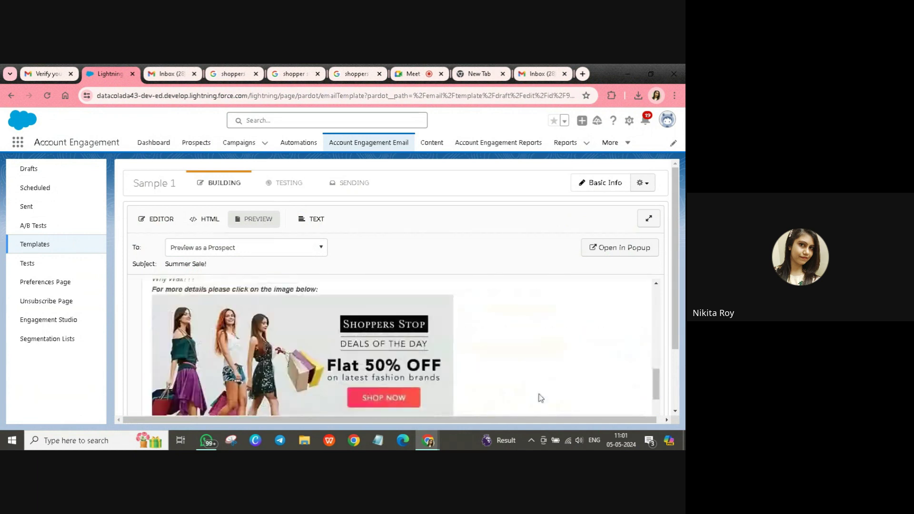
scroll(613, 422, "right", 1)
scroll(563, 339, "up", 8)
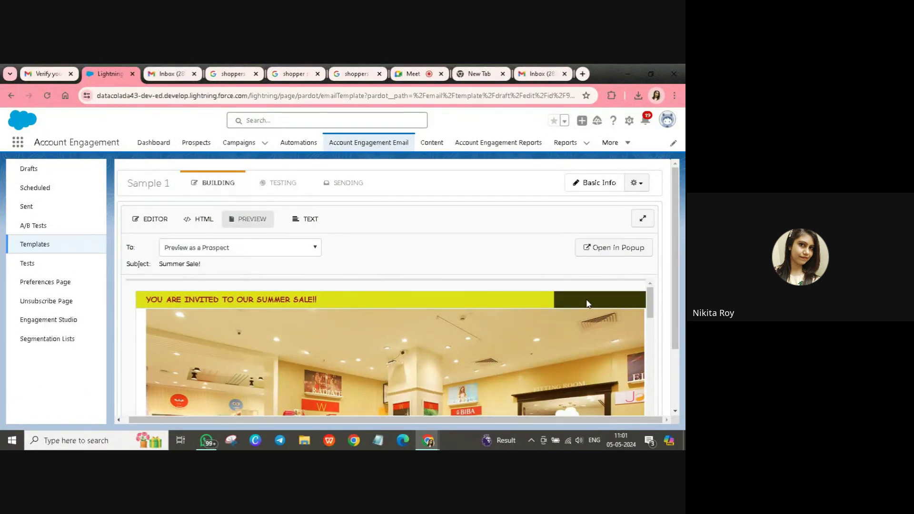
scroll(516, 322, "down", 5)
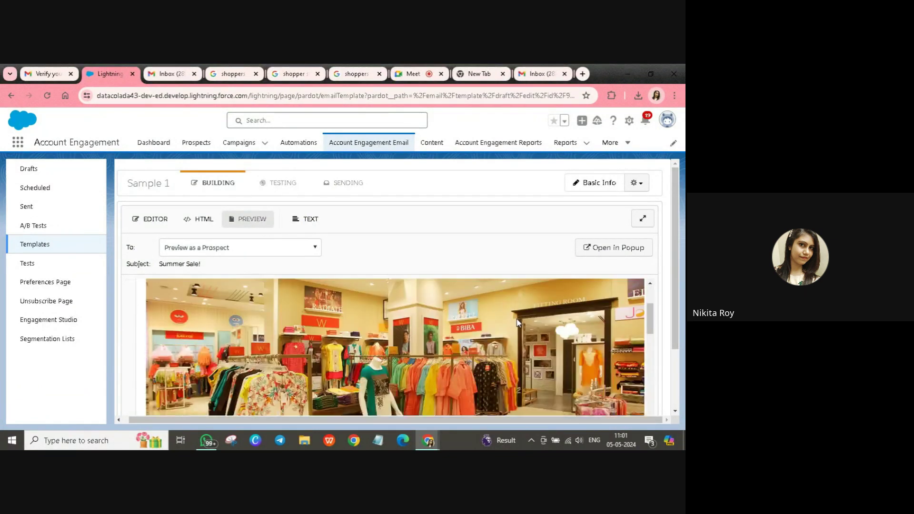
scroll(548, 310, "up", 5)
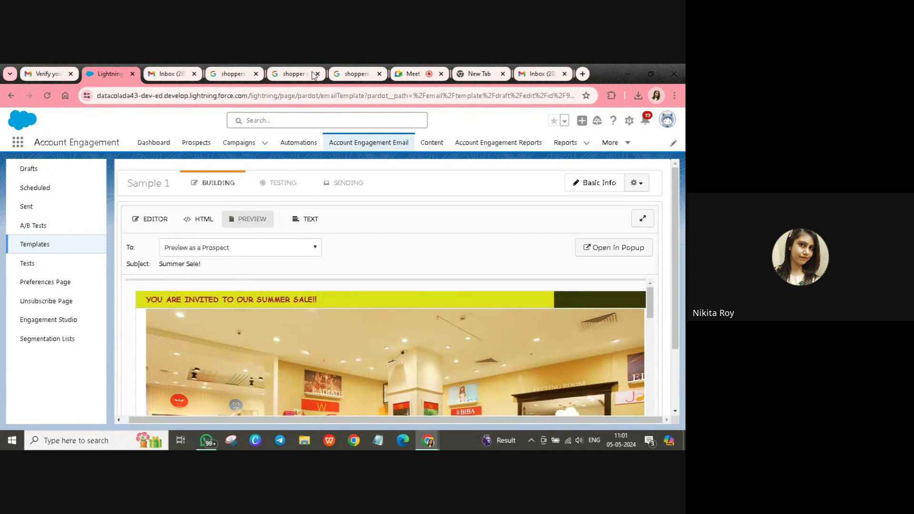
- Check the Google results for the Shoppers Stop summer discount image, Twitter handle and logo, and return to the email preview
left_click(231, 74)
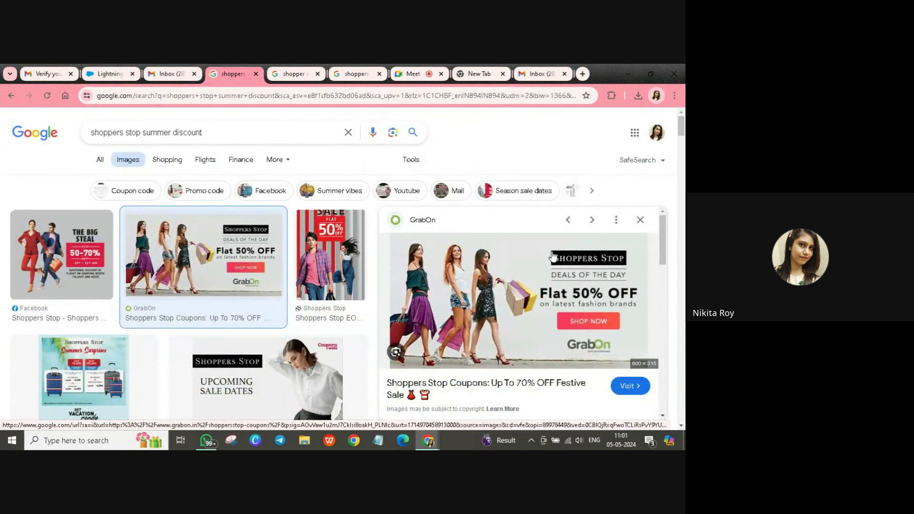
left_click(112, 79)
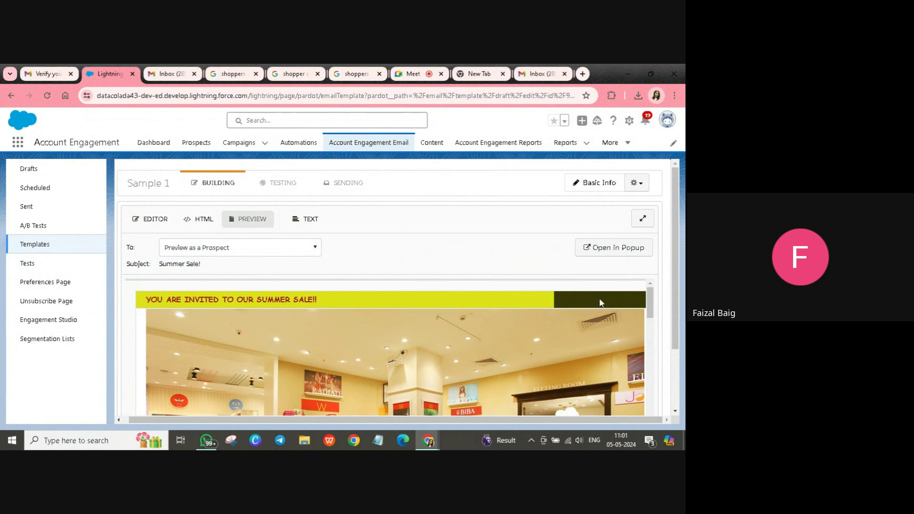
left_click(291, 74)
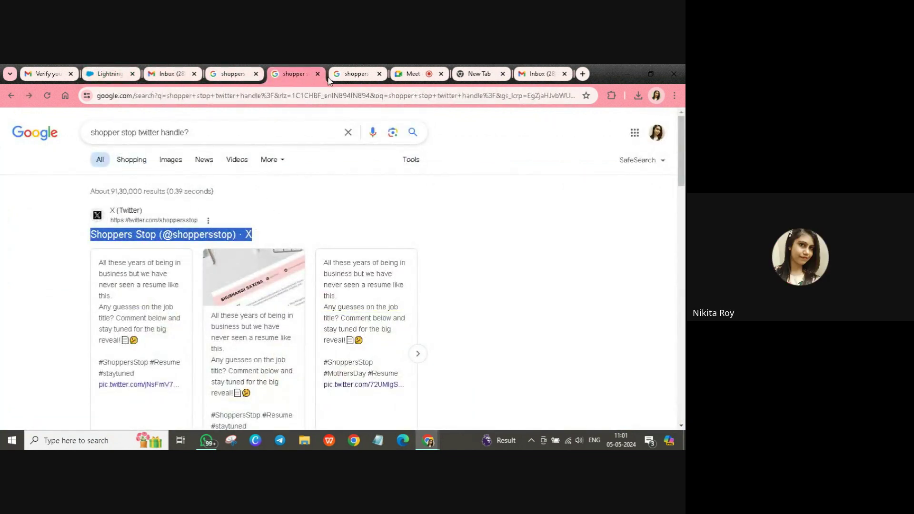
left_click(349, 76)
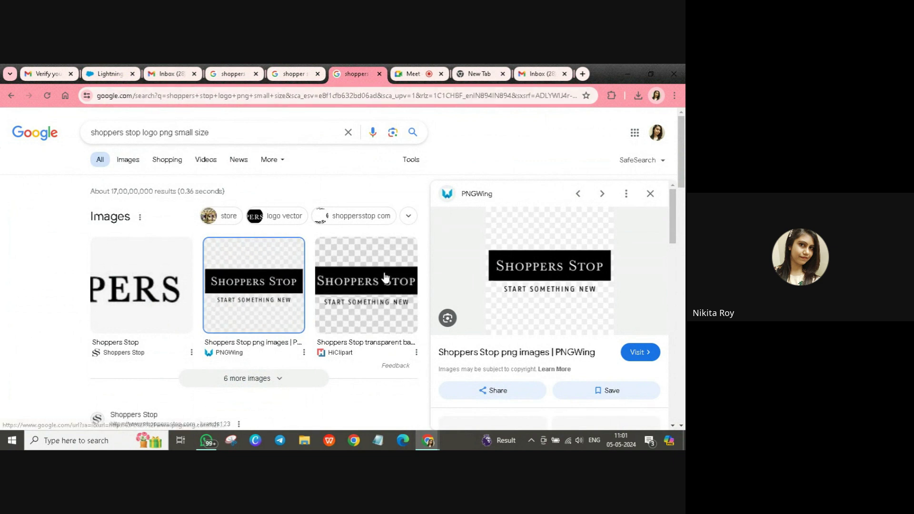
left_click(106, 75)
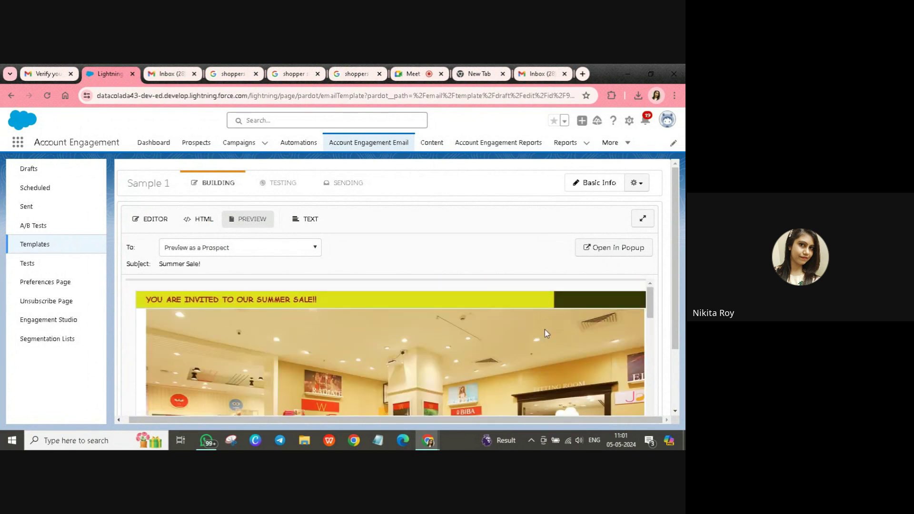
scroll(478, 308, "down", 3)
scroll(478, 308, "up", 10)
scroll(672, 241, "down", 3)
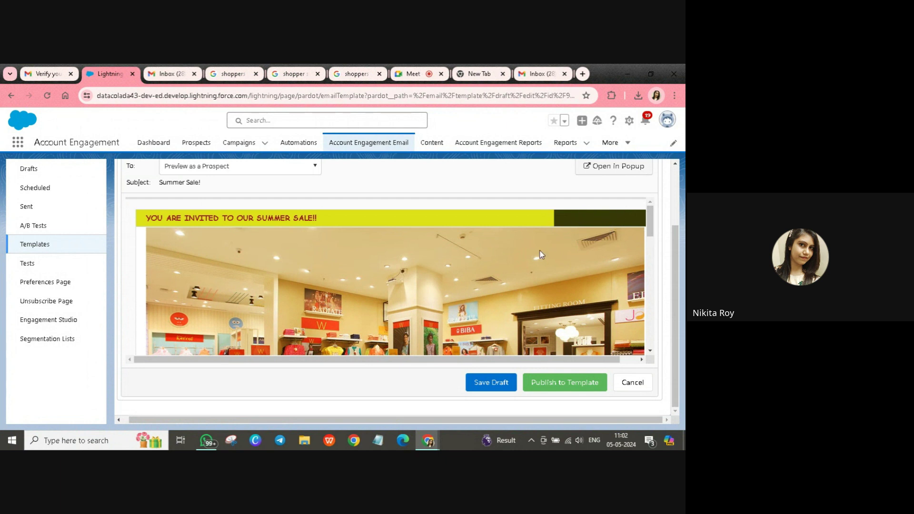
- Look through the email preview's store image and return to the summer sale header banner
scroll(541, 249, "down", 2)
scroll(541, 250, "up", 2)
scroll(564, 258, "down", 2)
scroll(564, 256, "down", 2)
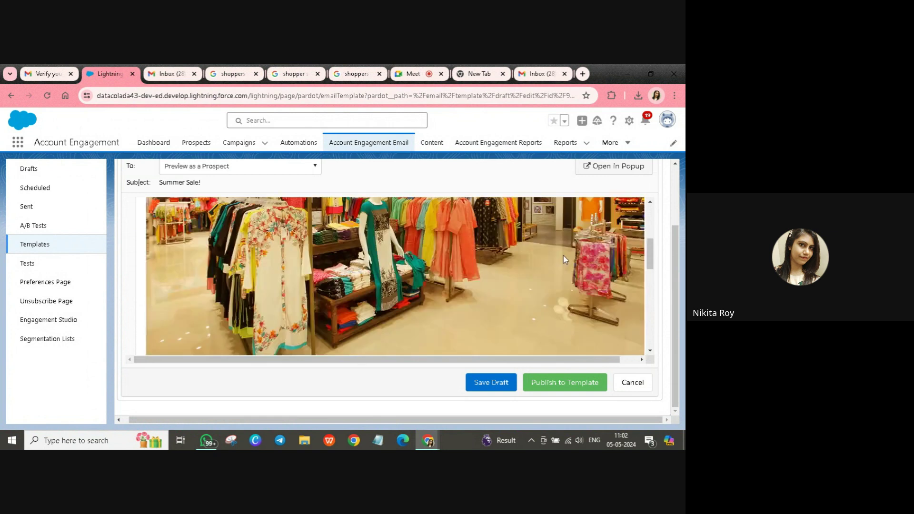
scroll(564, 256, "up", 2)
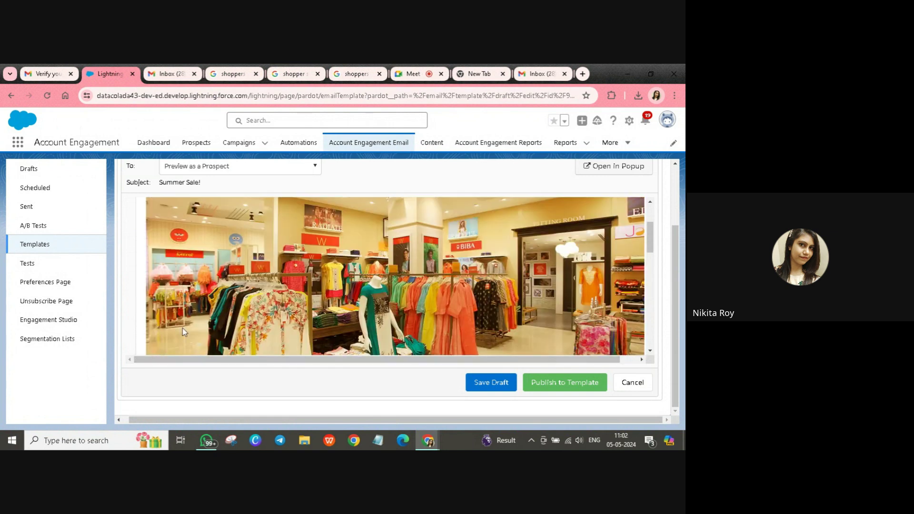
scroll(381, 302, "up", 2)
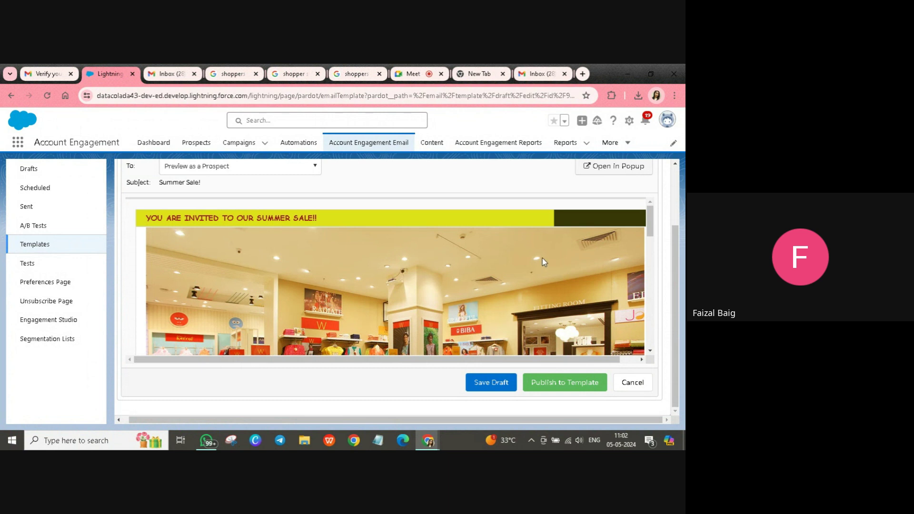
scroll(544, 261, "up", 2)
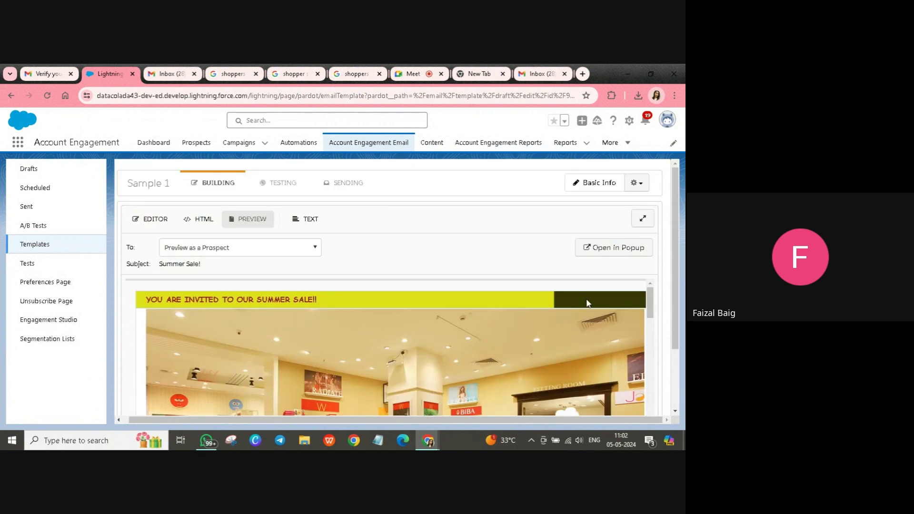
- Look through the HTML source of the Sample 1 email, from the document head through the style rules
left_click(193, 220)
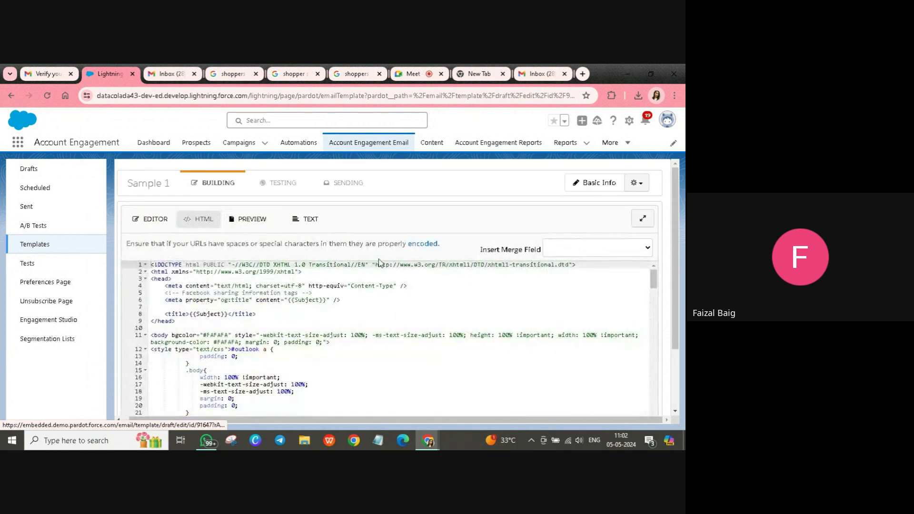
scroll(423, 272, "down", 1)
scroll(423, 272, "down", 5)
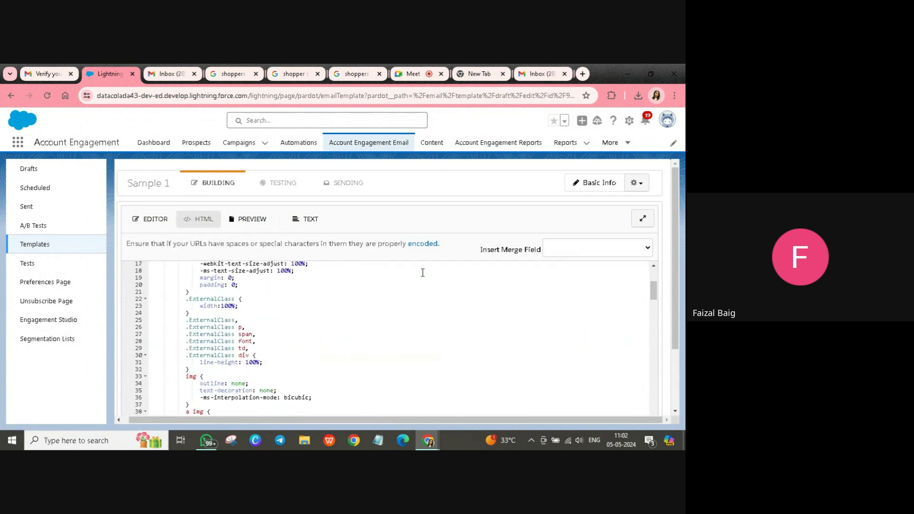
scroll(423, 273, "down", 6)
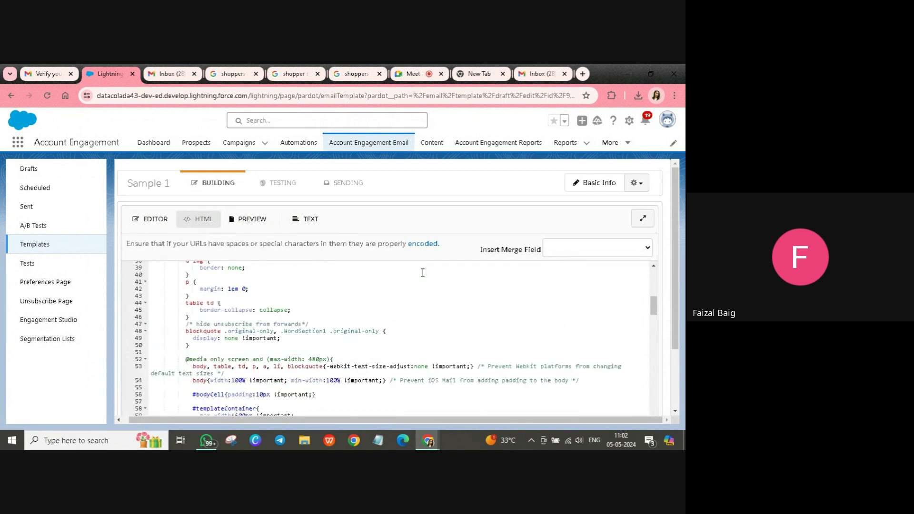
scroll(422, 272, "down", 6)
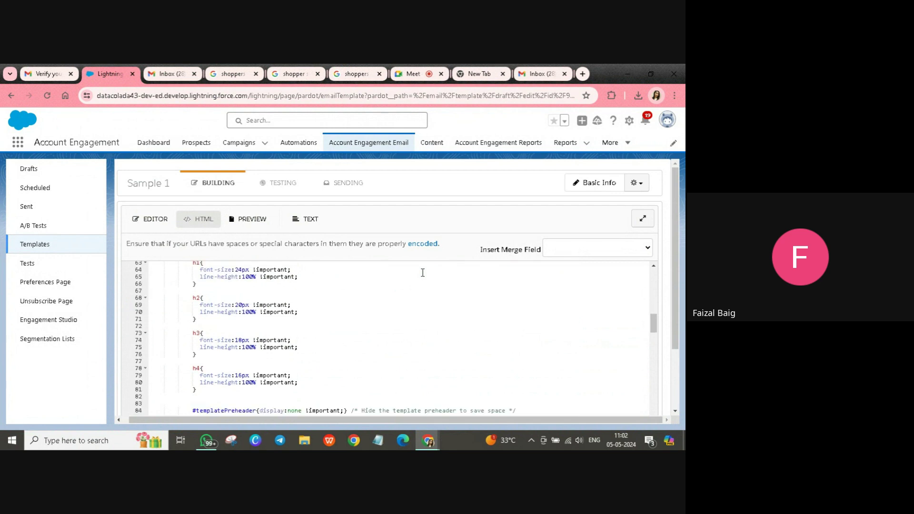
scroll(423, 272, "up", 19)
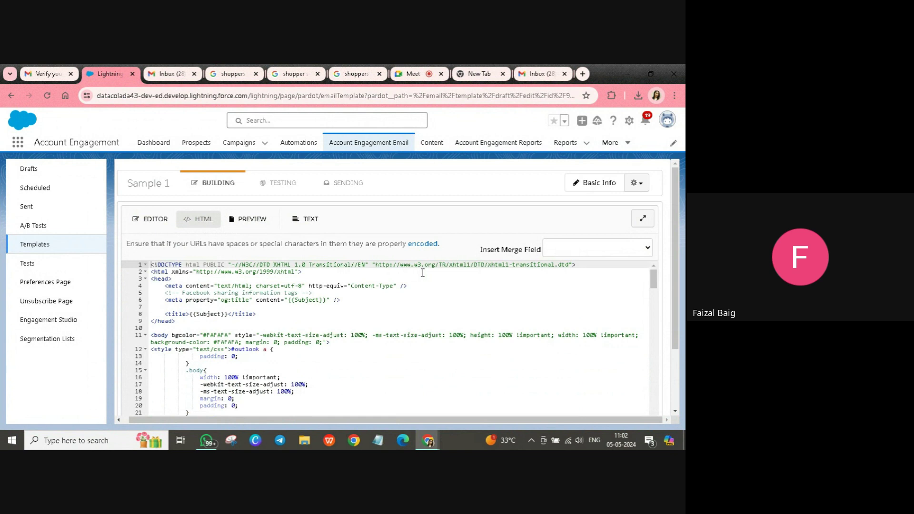
scroll(423, 272, "down", 1)
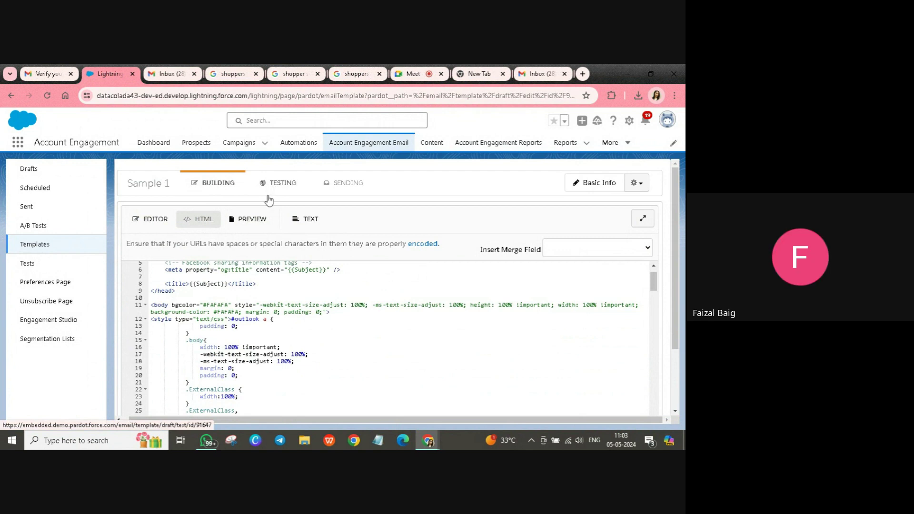
- Preview the Sample 1 email down to its footer and publish it to the template
left_click(250, 219)
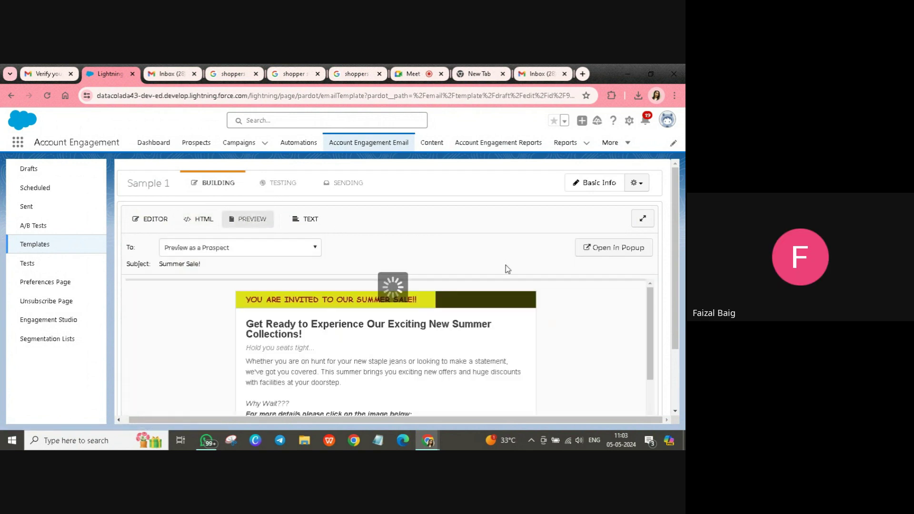
scroll(520, 286, "down", 15)
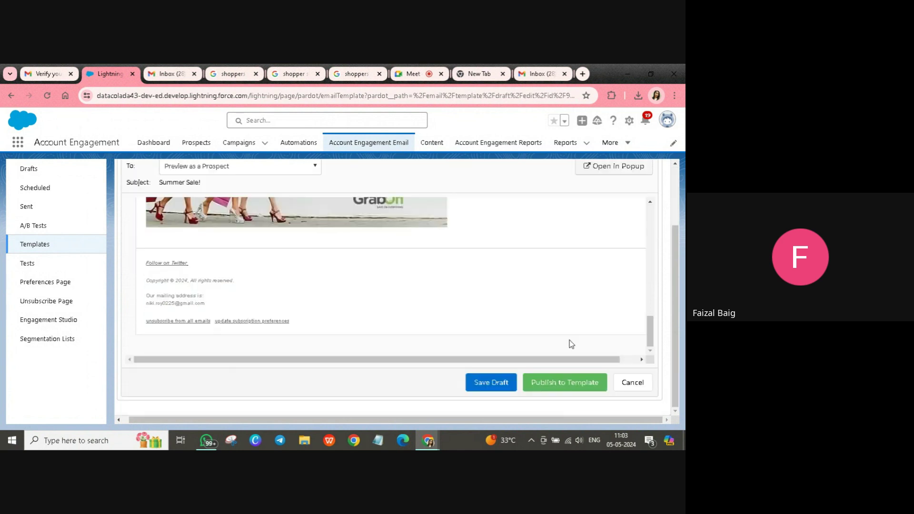
left_click(562, 387)
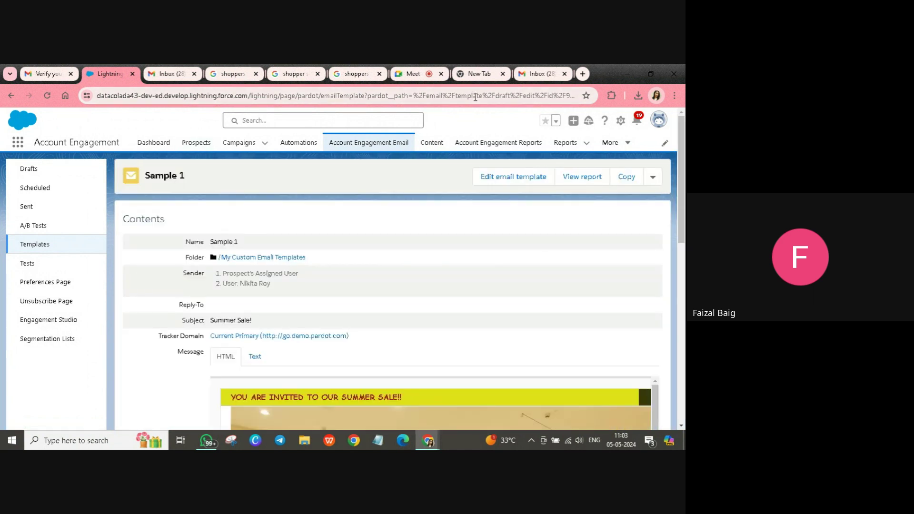
- Switch to the Google Meet call and stop presenting the screen
left_click(413, 74)
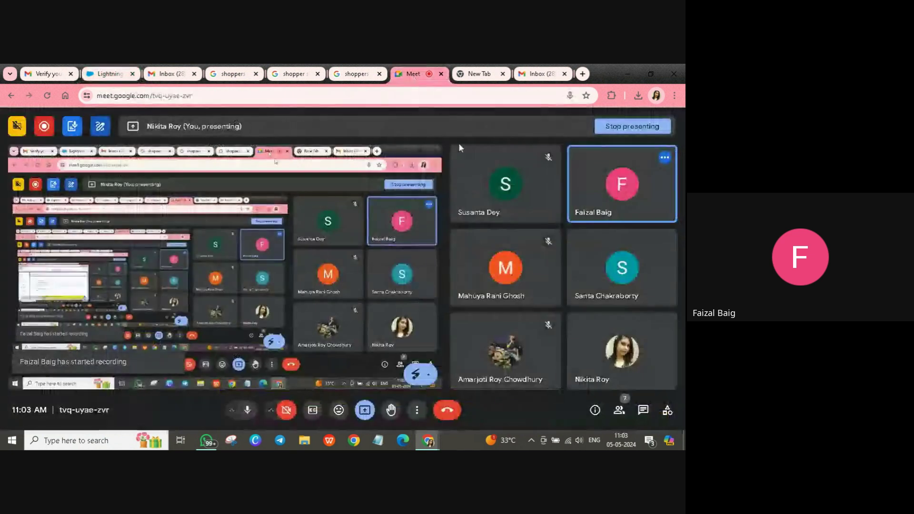
left_click(365, 410)
left_click(397, 379)
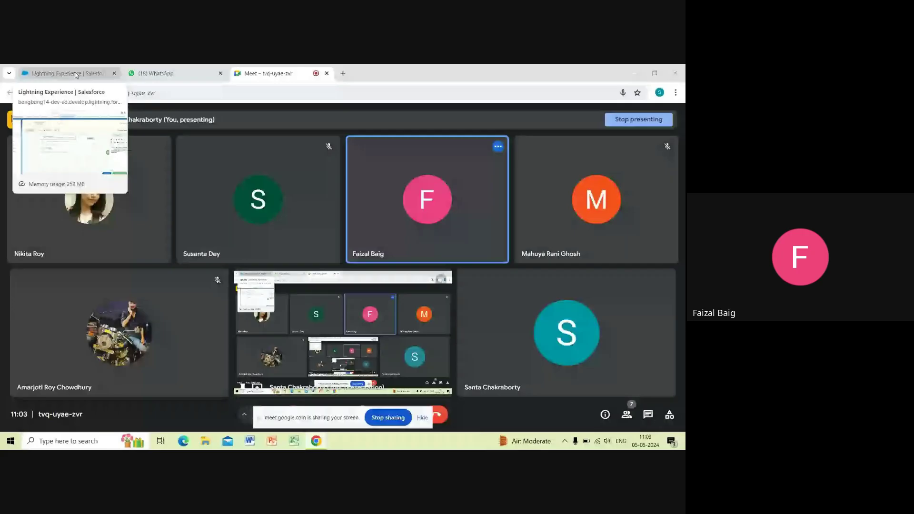
- Leave the Santa2 editor without saving, and open the Santa2 draft from the email template drafts to review its details and message
left_click(76, 75)
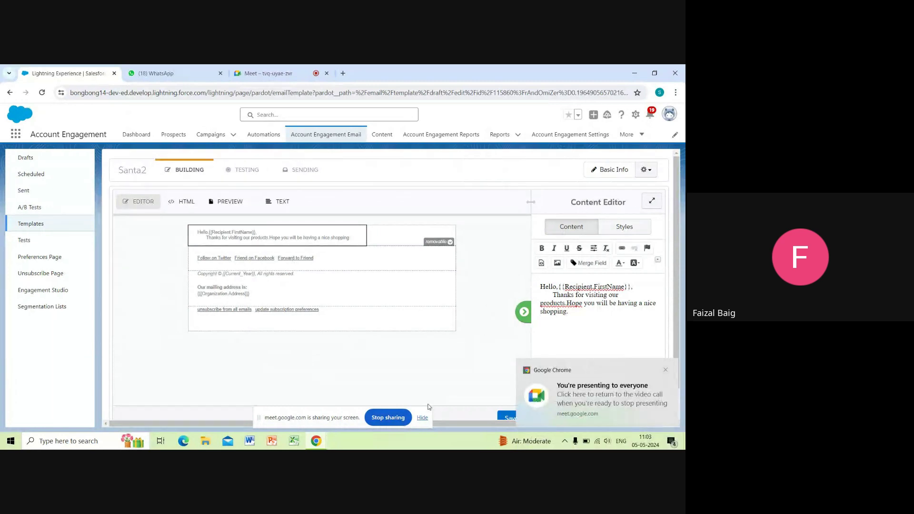
left_click(26, 159)
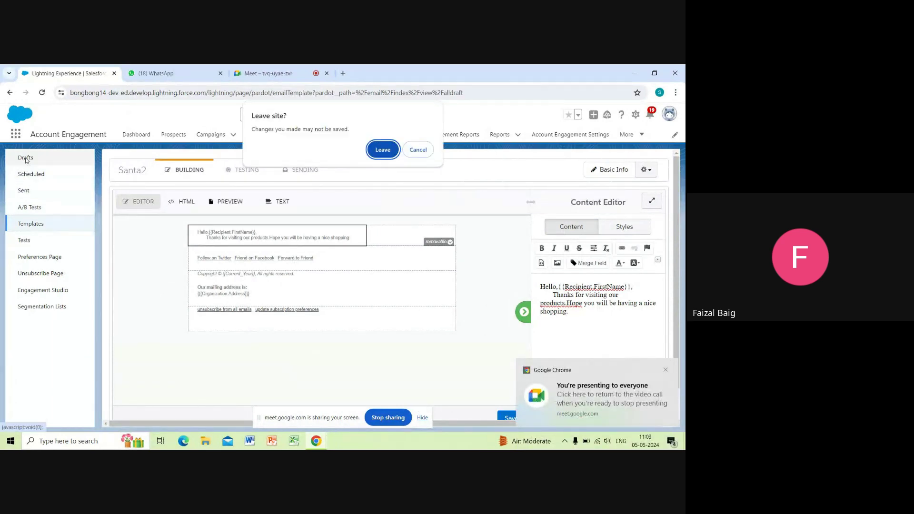
left_click(384, 150)
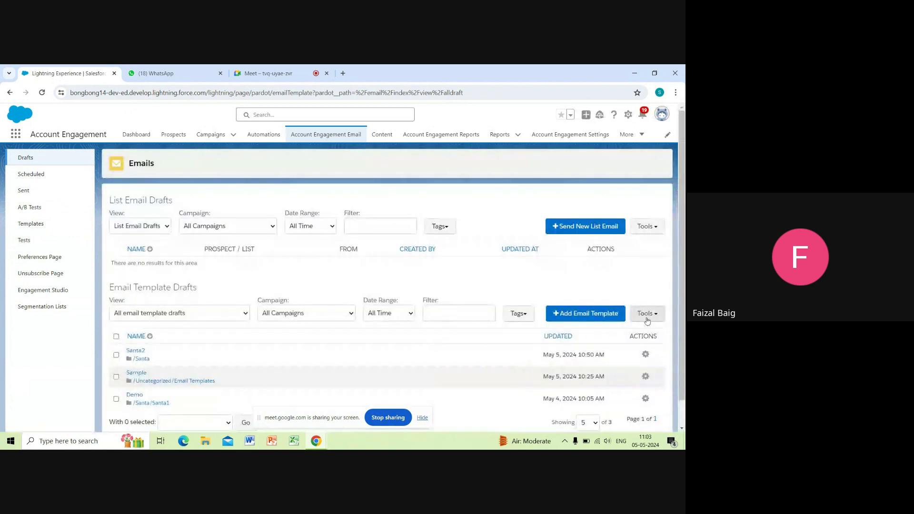
left_click(134, 351)
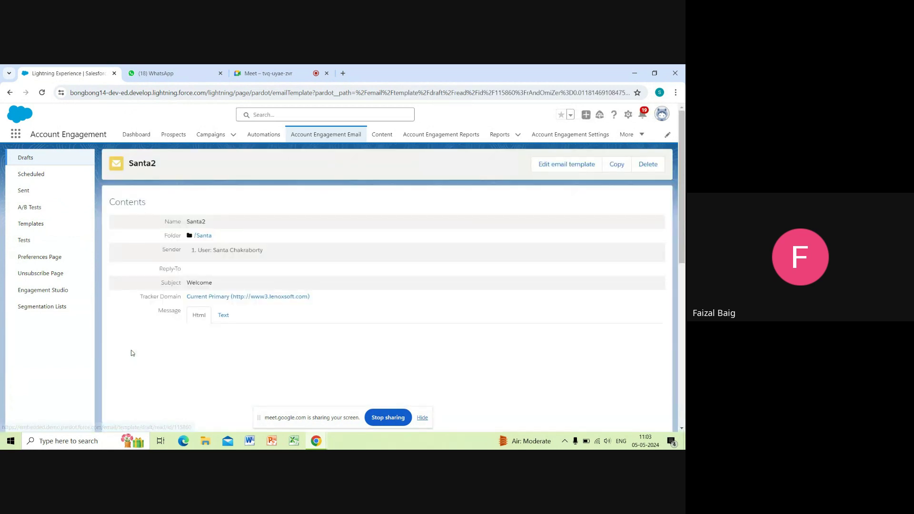
scroll(400, 324, "down", 1)
scroll(399, 324, "down", 2)
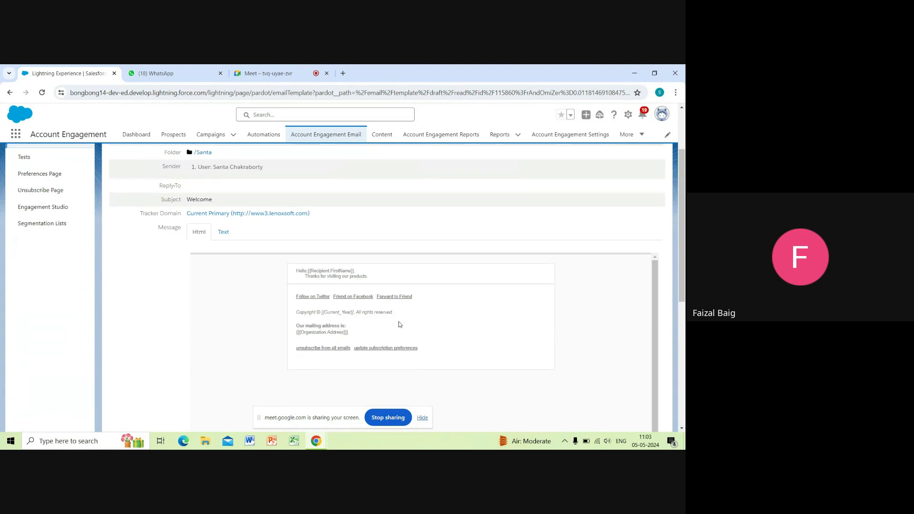
scroll(398, 324, "up", 2)
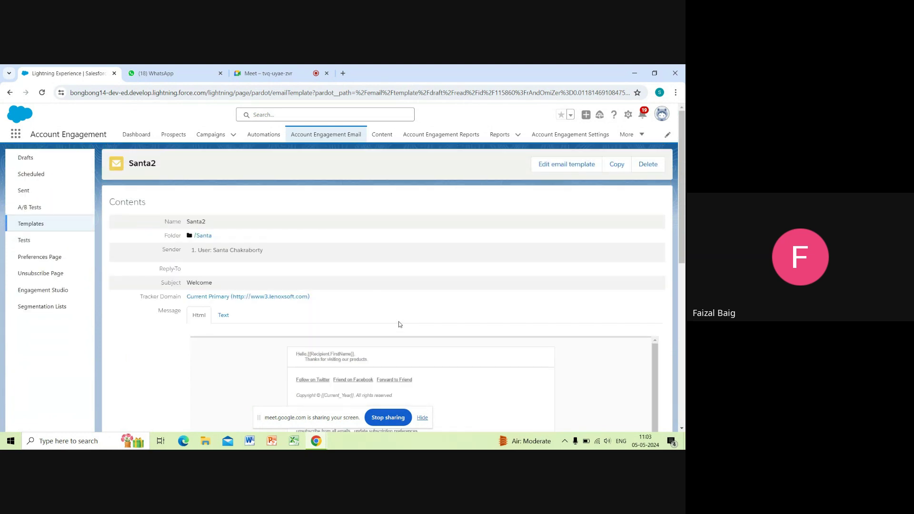
- Reopen the Santa2 template for editing and add Internal Test List to its test lists for sending
left_click(560, 164)
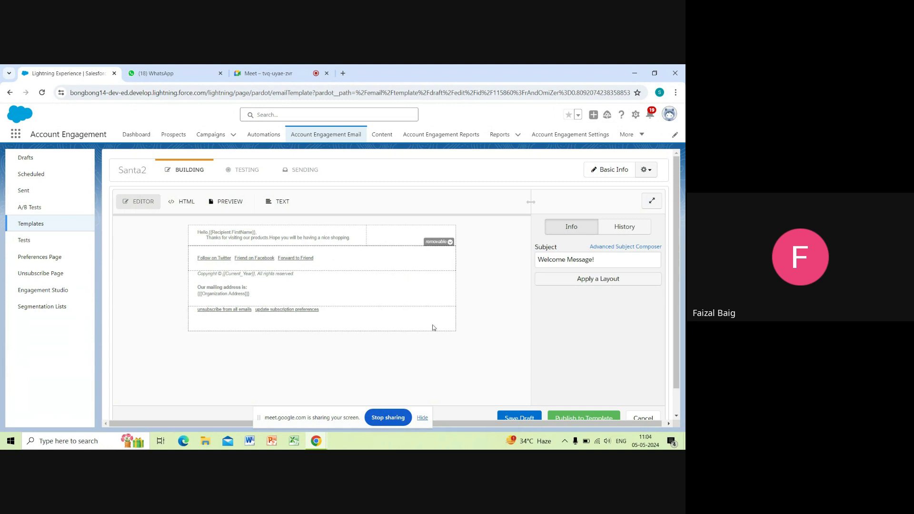
left_click(242, 170)
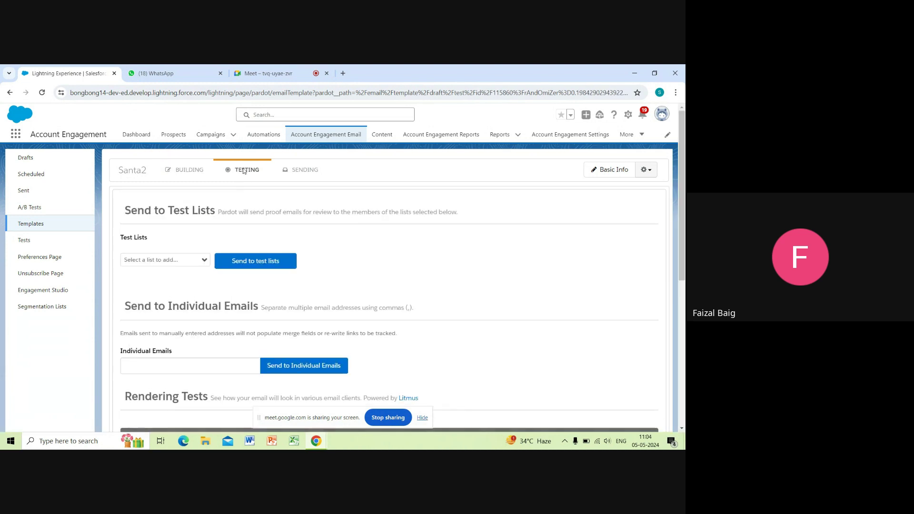
scroll(200, 190, "down", 2)
left_click(200, 170)
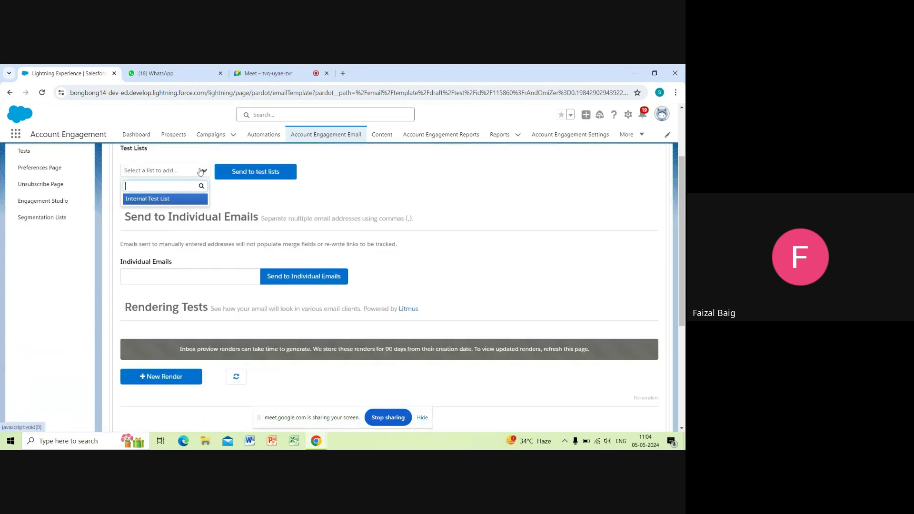
left_click(158, 199)
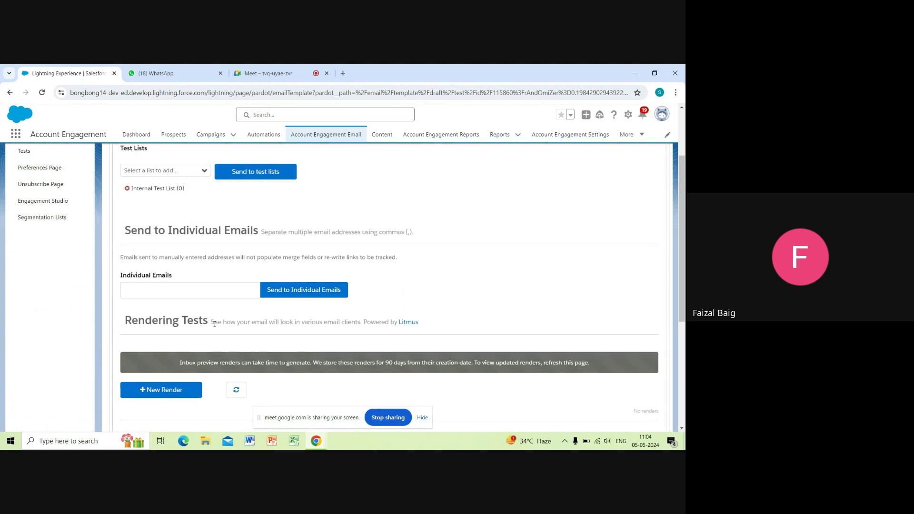
scroll(241, 332, "down", 1)
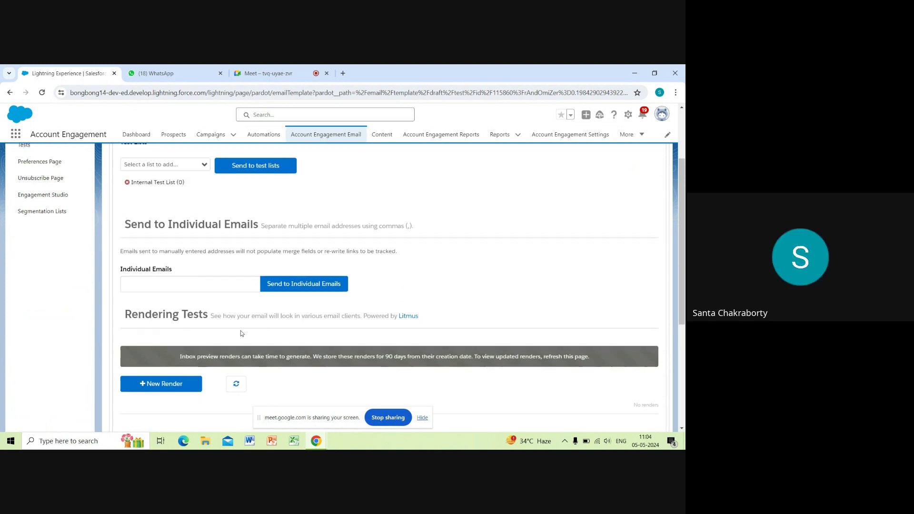
scroll(241, 333, "down", 1)
scroll(241, 333, "up", 2)
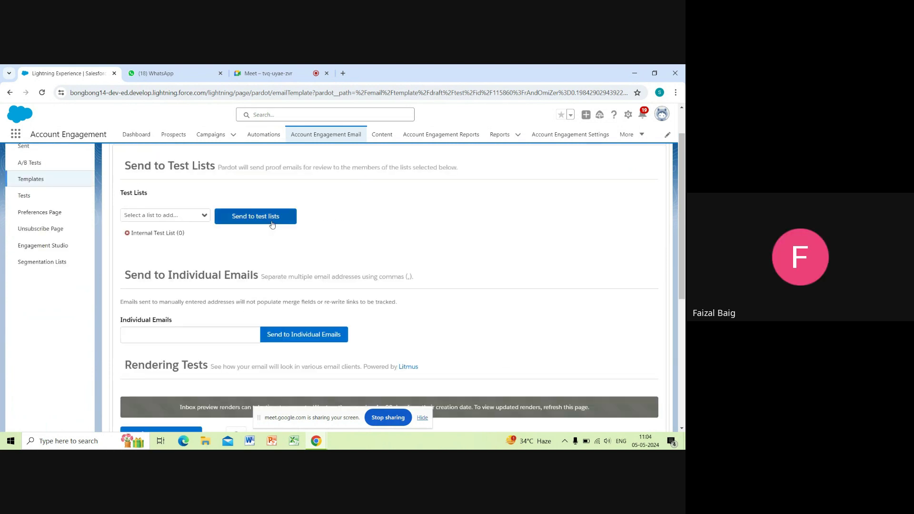
scroll(272, 224, "up", 1)
- Check the sender and subject line in Santa2's sending settings, and try to publish it to the template
left_click(310, 169)
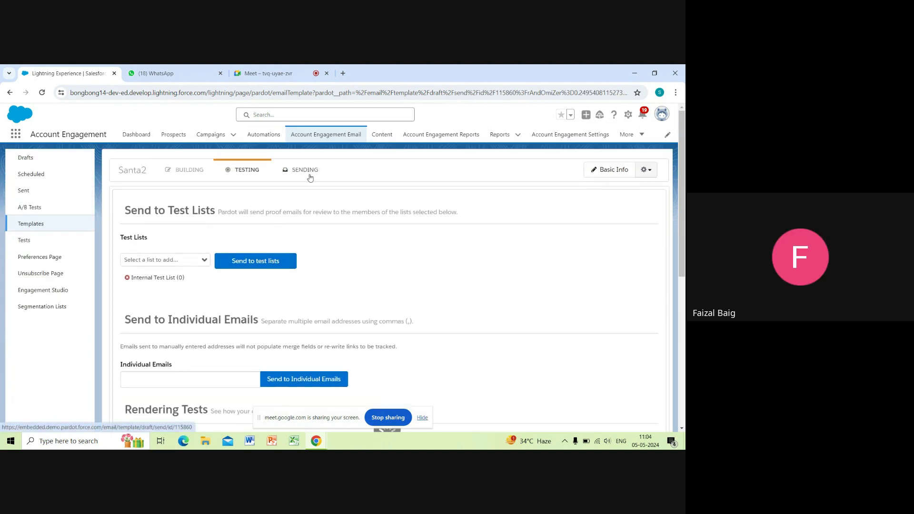
scroll(256, 254, "down", 1)
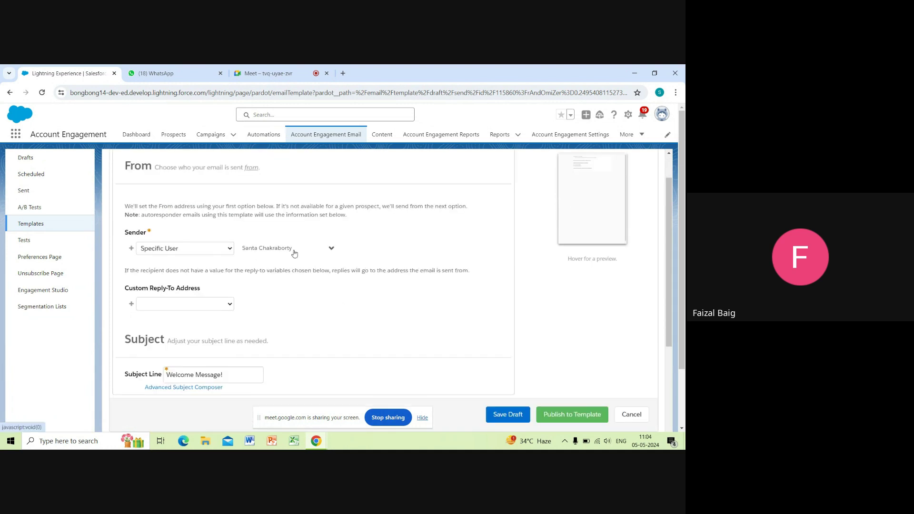
left_click(582, 415)
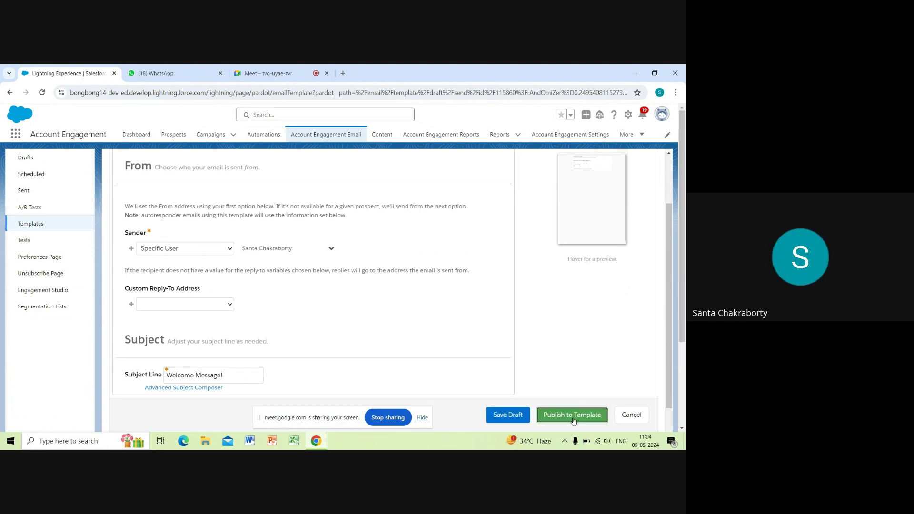
left_click(574, 419)
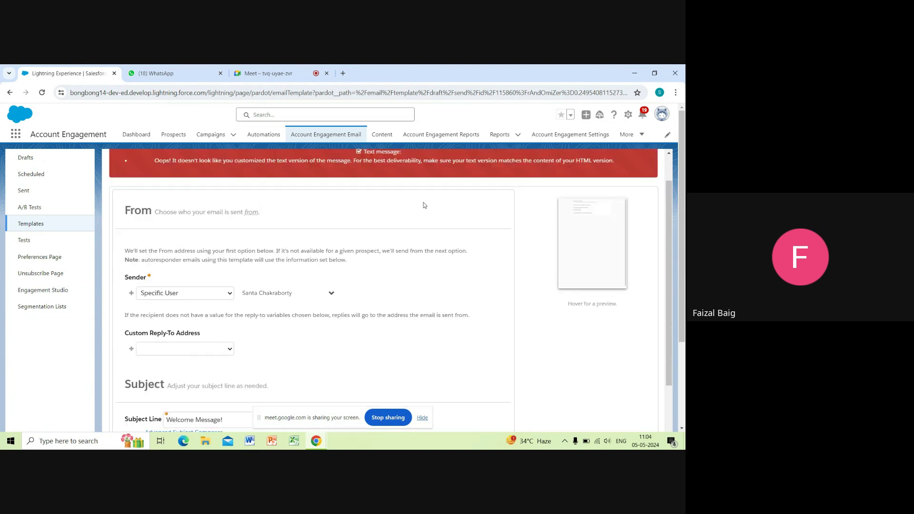
scroll(424, 204, "up", 1)
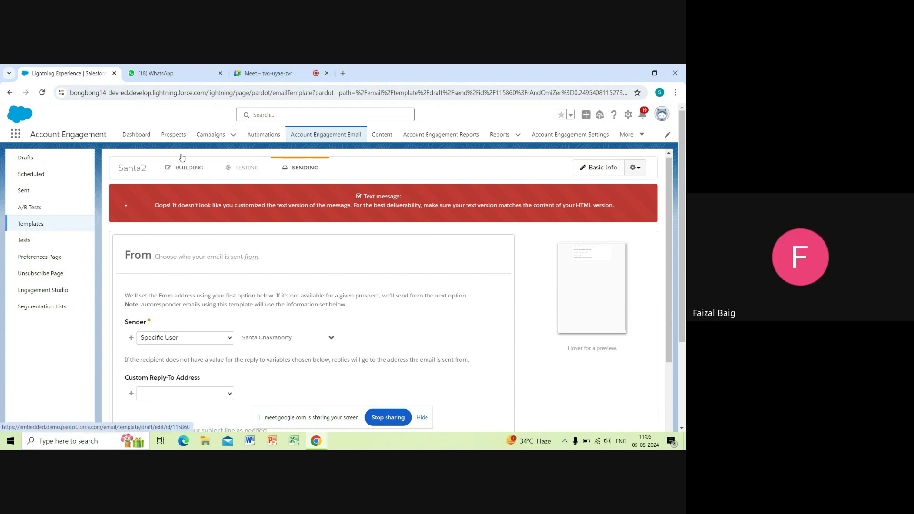
- Switch to the Google Meet call, hide the screen-sharing notice, and stop presenting
left_click(265, 76)
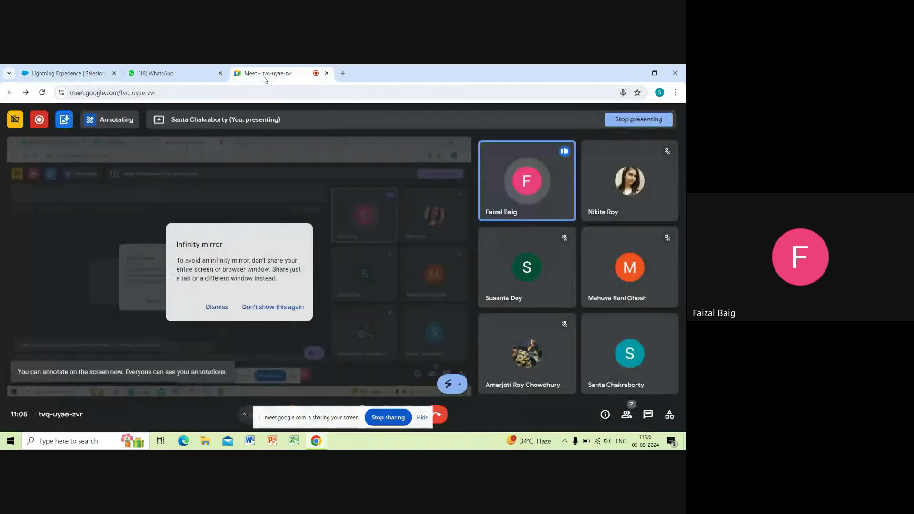
left_click(417, 418)
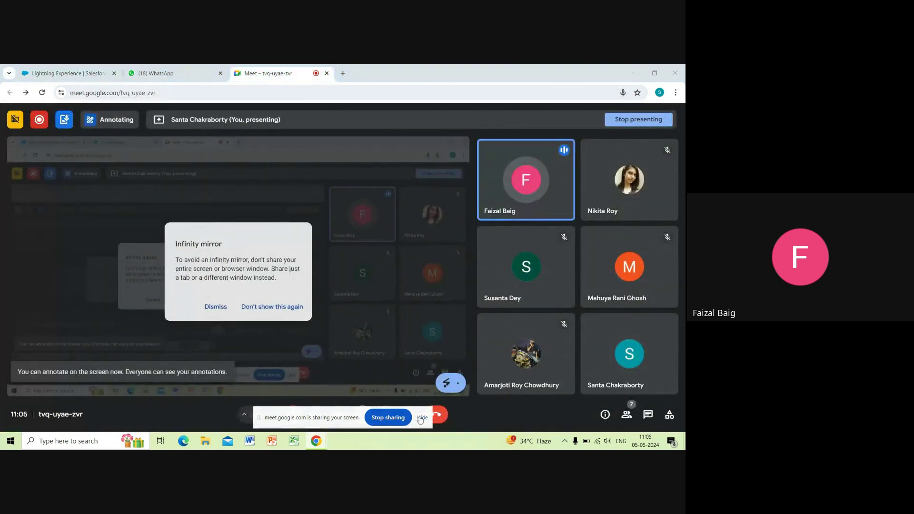
left_click(364, 415)
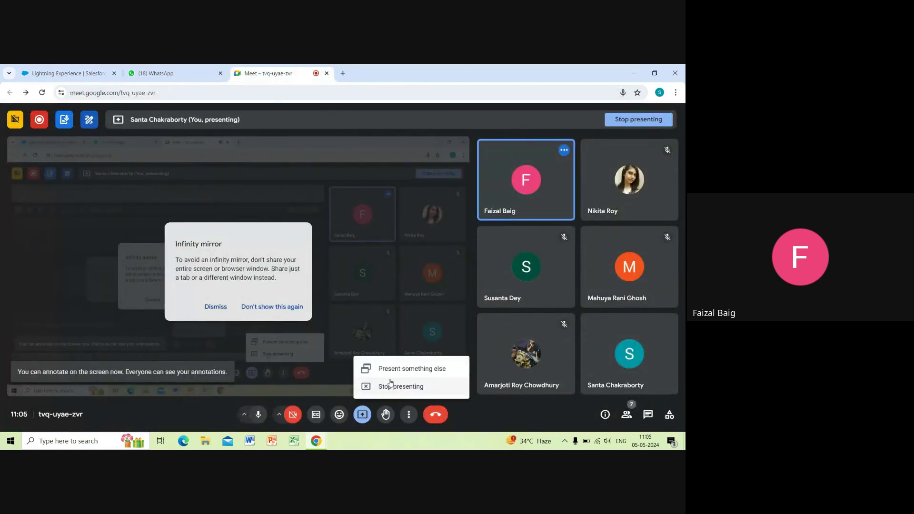
left_click(401, 387)
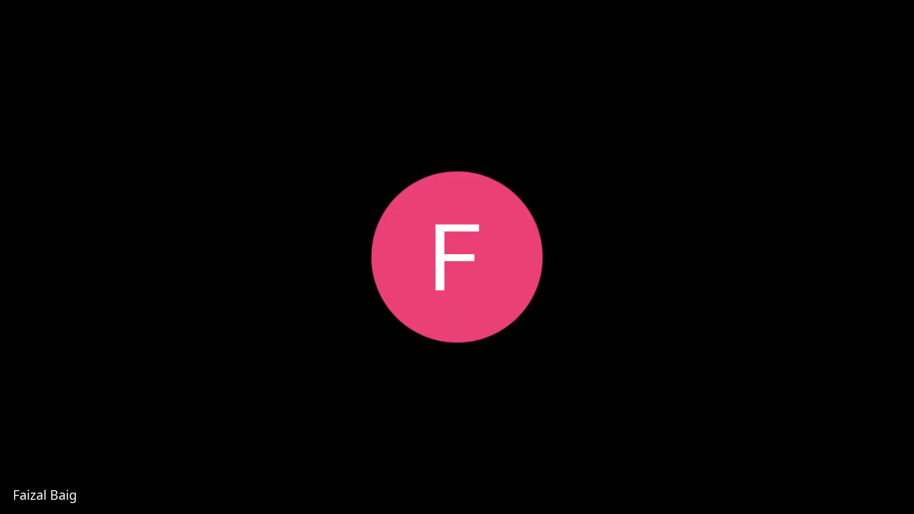
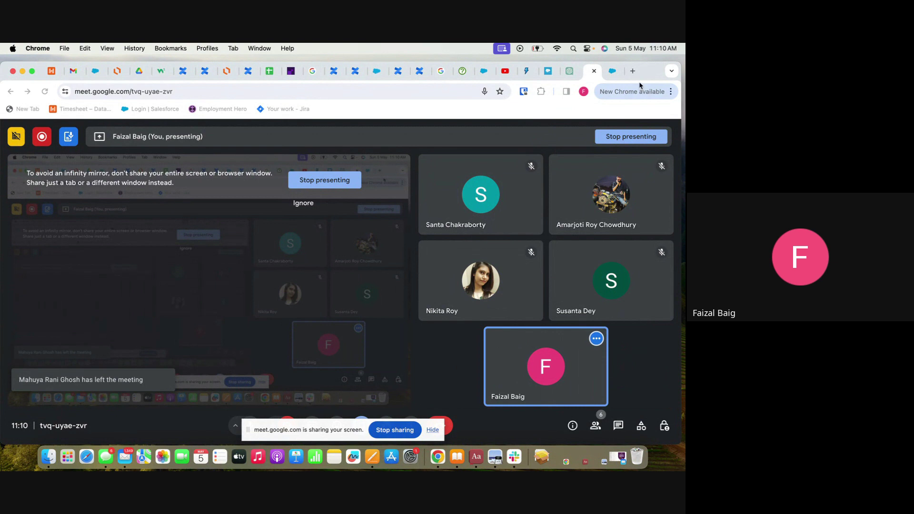
- Duplicate the Account Engagement Automations page in a second browser tab, and open Automation Rules in the original tab
left_click(613, 75)
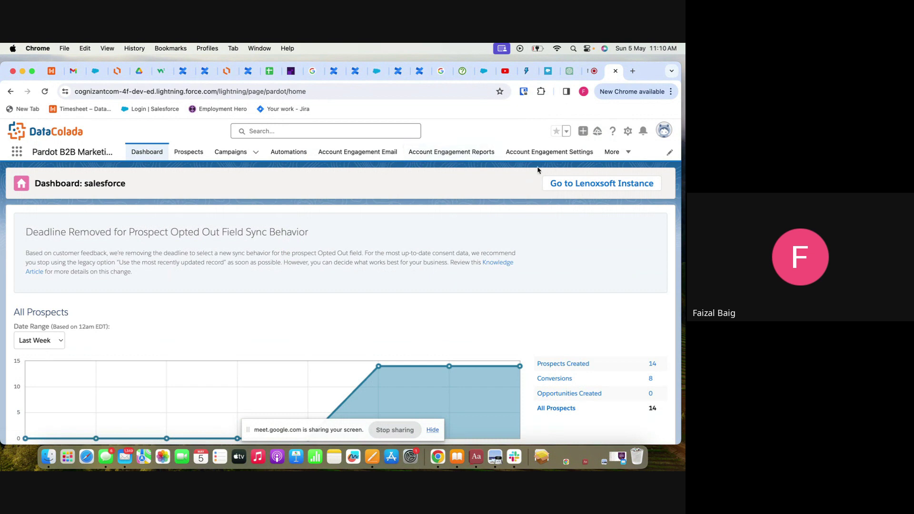
left_click(279, 156)
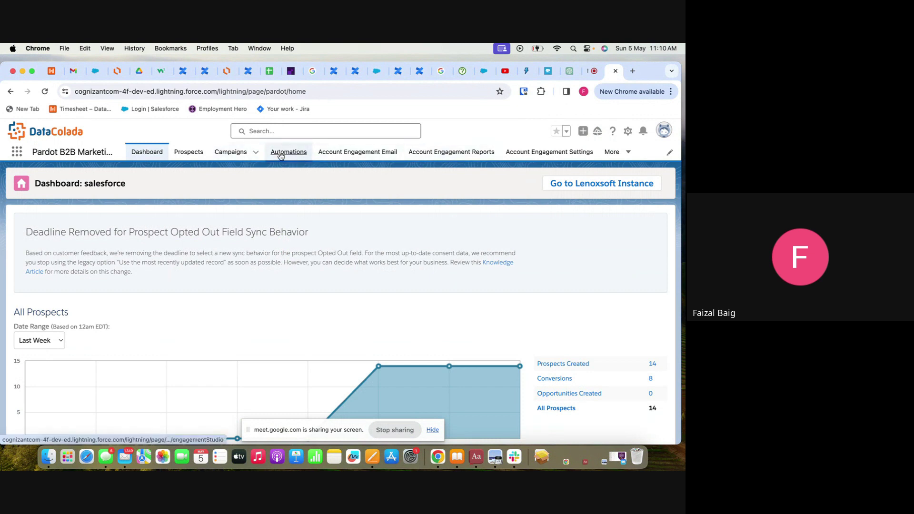
right_click(610, 75)
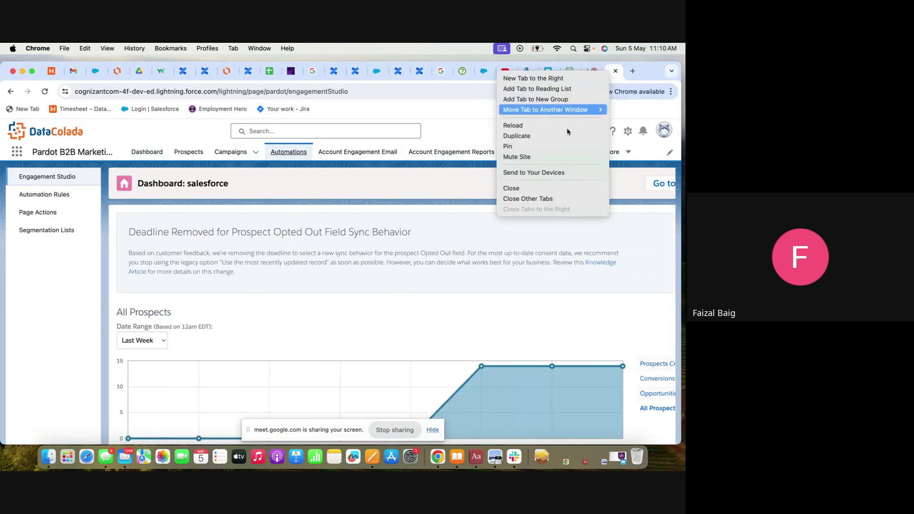
left_click(544, 138)
left_click(592, 71)
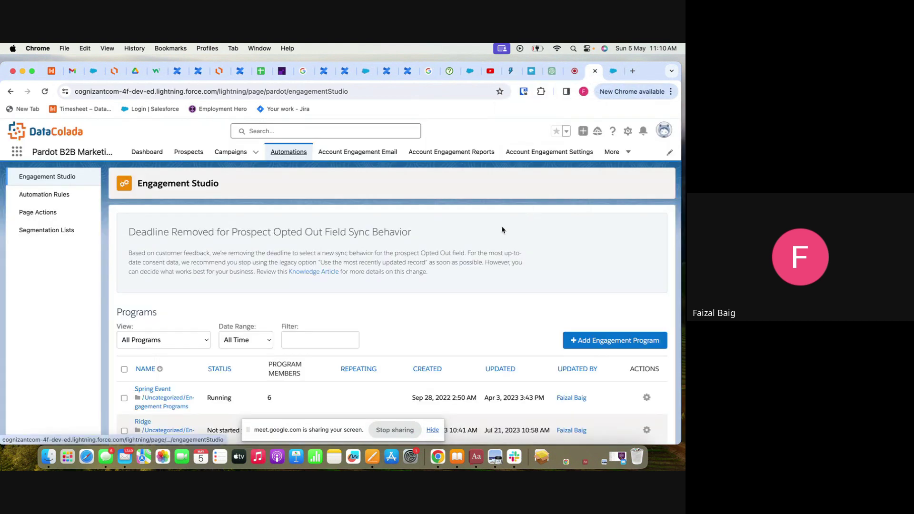
left_click(62, 196)
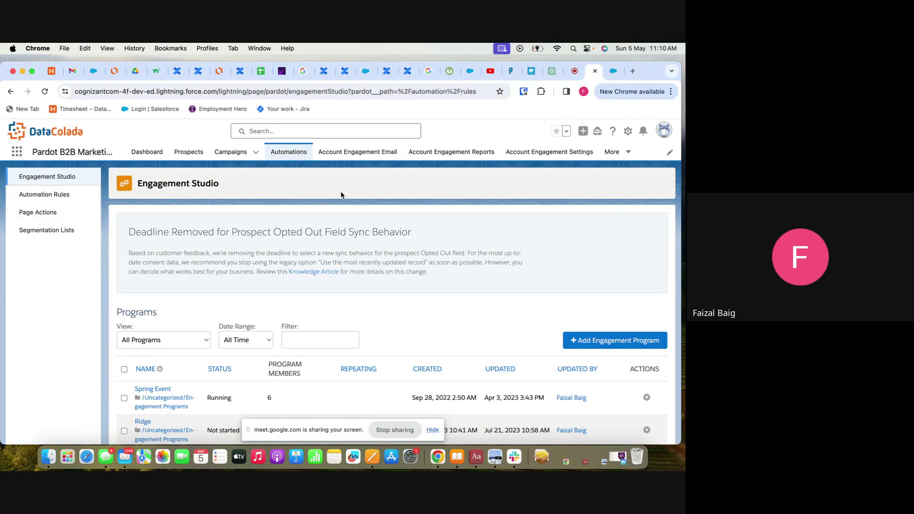
- In the duplicated tab, view List Emails and the Content forms, and return to Automations
left_click(615, 71)
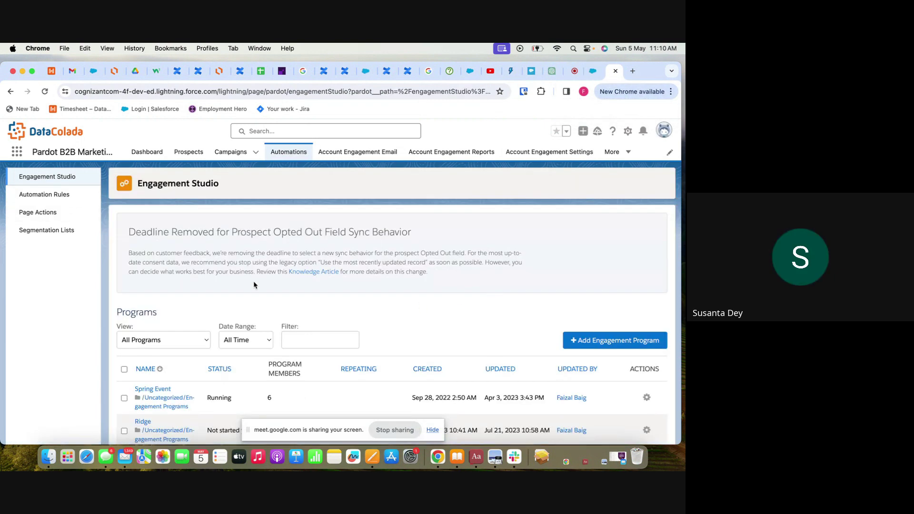
left_click(613, 152)
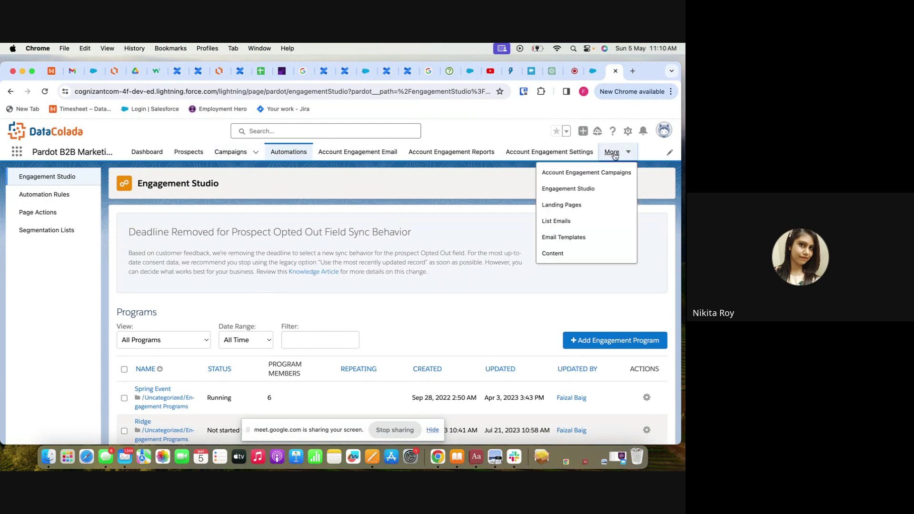
left_click(563, 223)
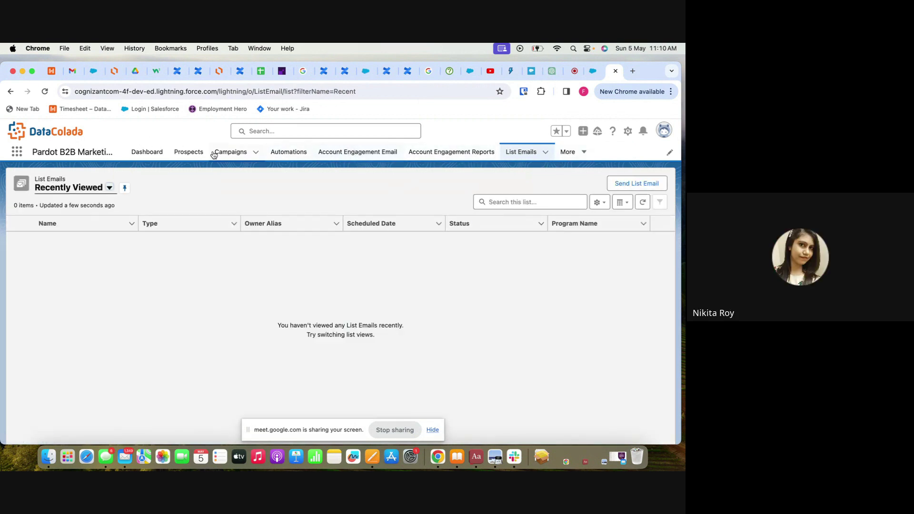
left_click(570, 153)
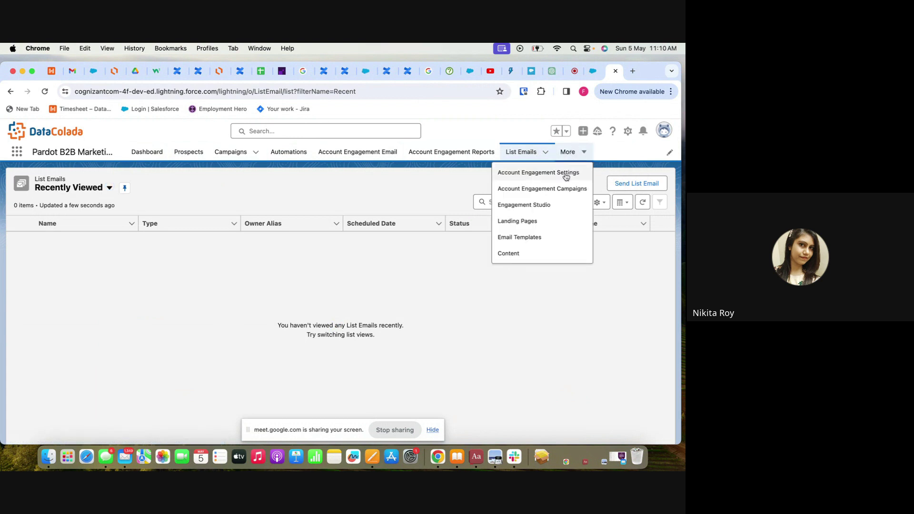
left_click(517, 259)
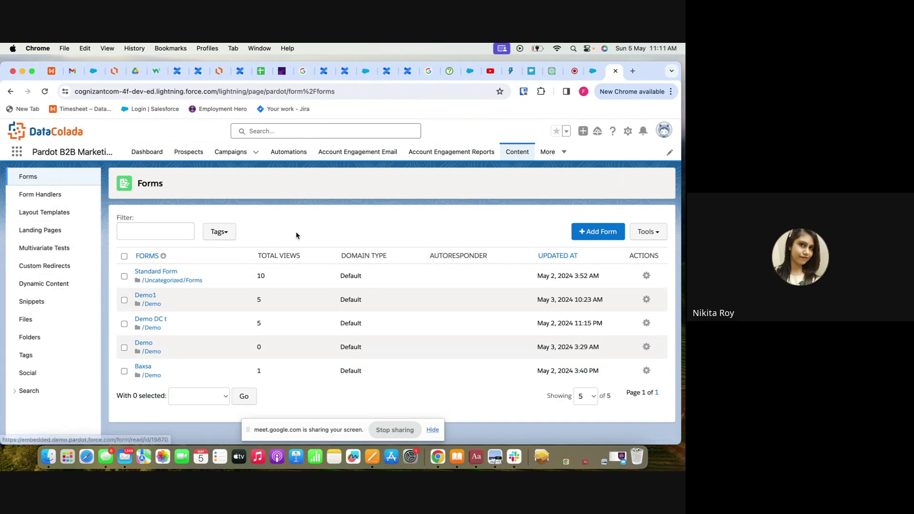
left_click(289, 153)
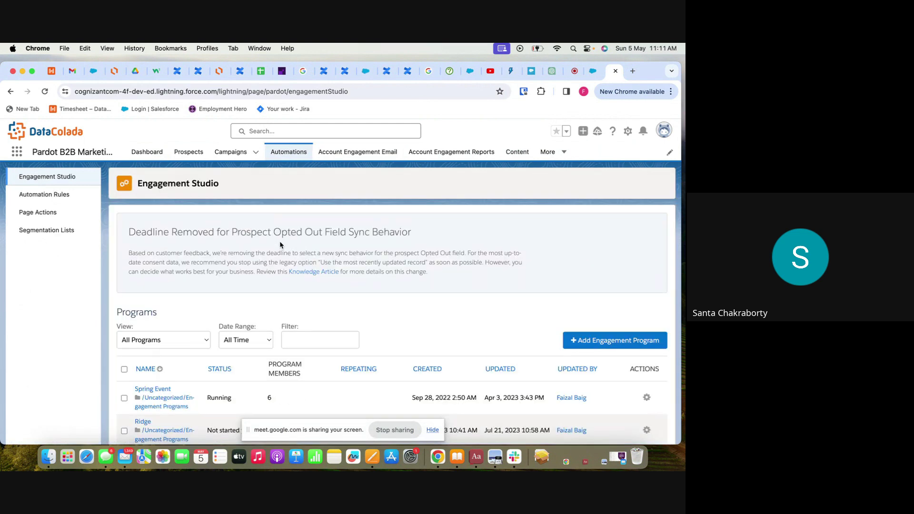
- Open Segmentation Lists in the original browser tab and Automation Rules in the duplicated one
left_click(596, 70)
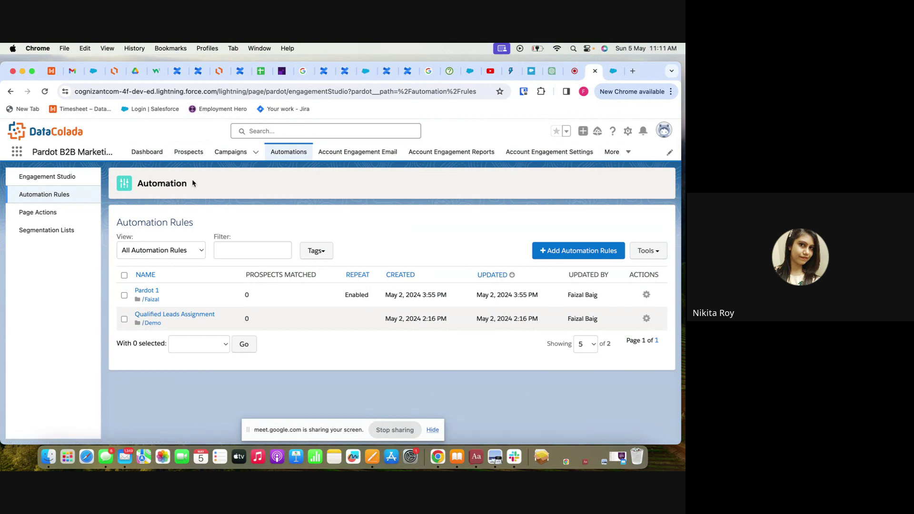
left_click(47, 231)
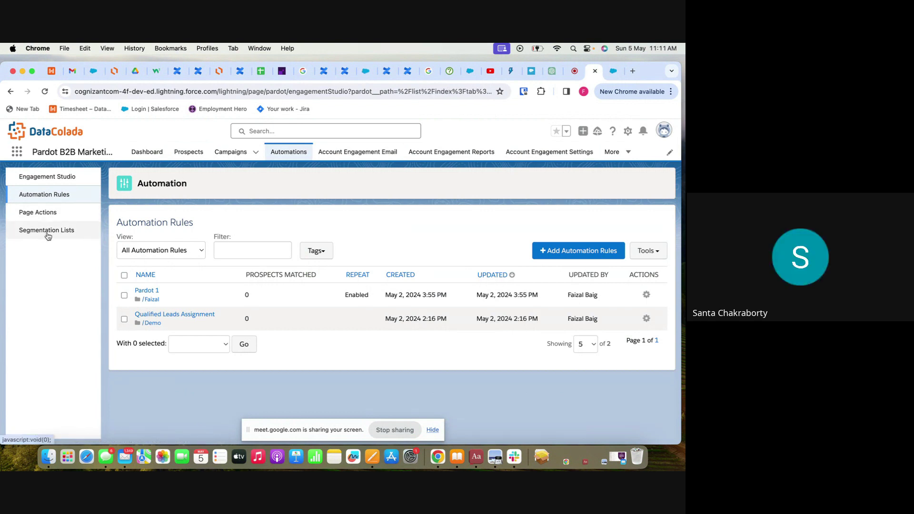
scroll(382, 278, "down", 2)
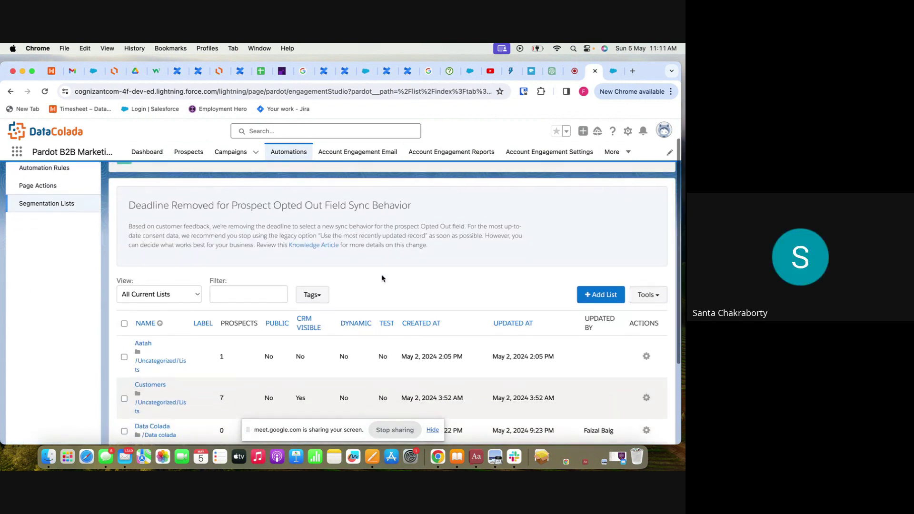
scroll(380, 275, "up", 2)
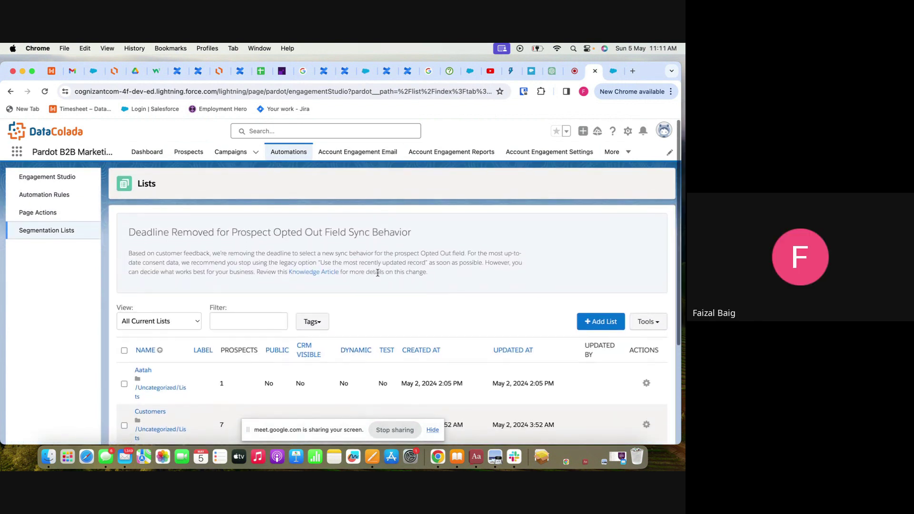
left_click(615, 71)
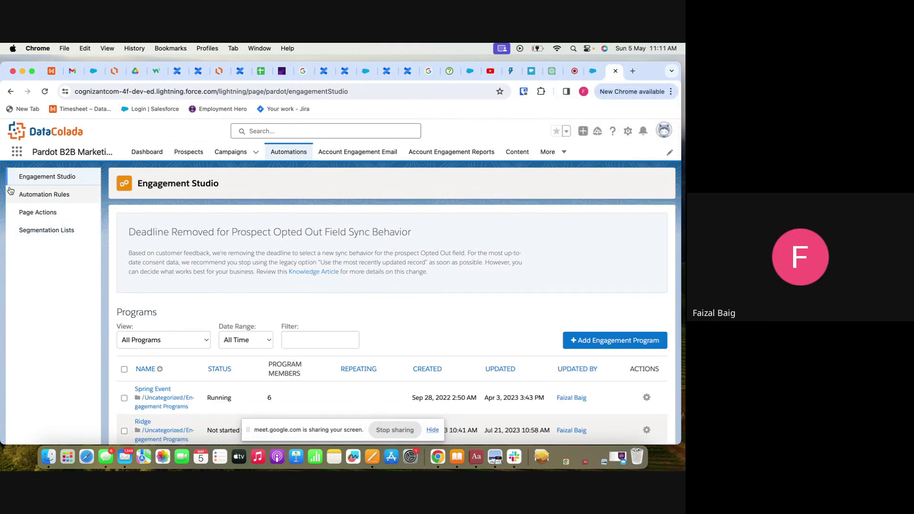
left_click(56, 196)
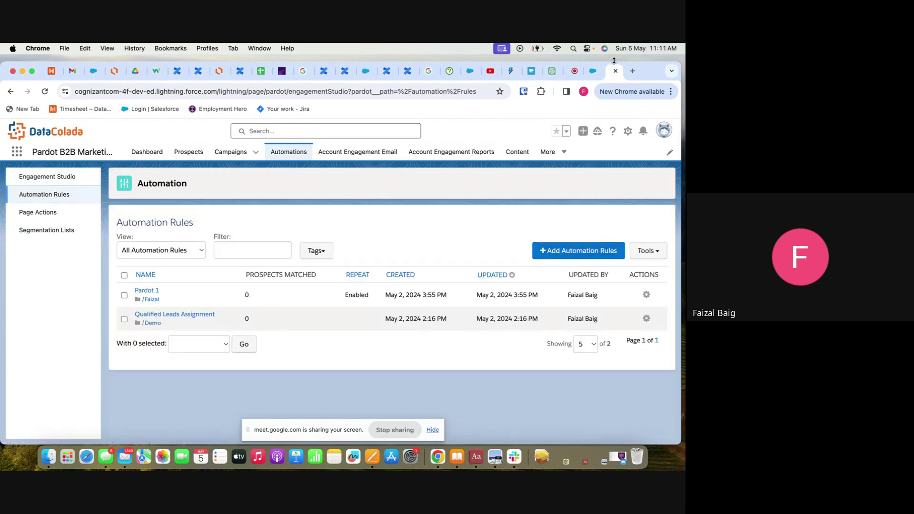
- Start a new segmentation list, mark it as a Dynamic List, and try to continue to its rules without a name
left_click(593, 70)
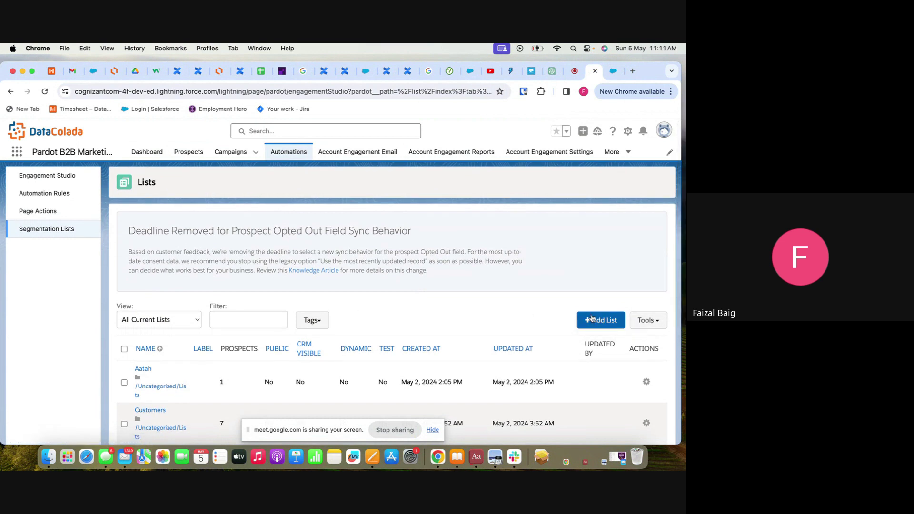
left_click(592, 319)
scroll(451, 320, "down", 3)
scroll(452, 320, "down", 2)
left_click(317, 241)
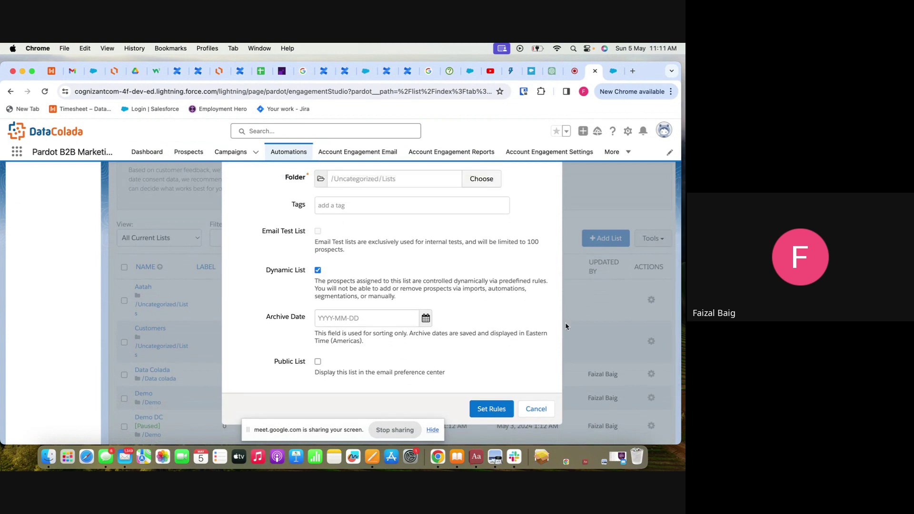
left_click(498, 410)
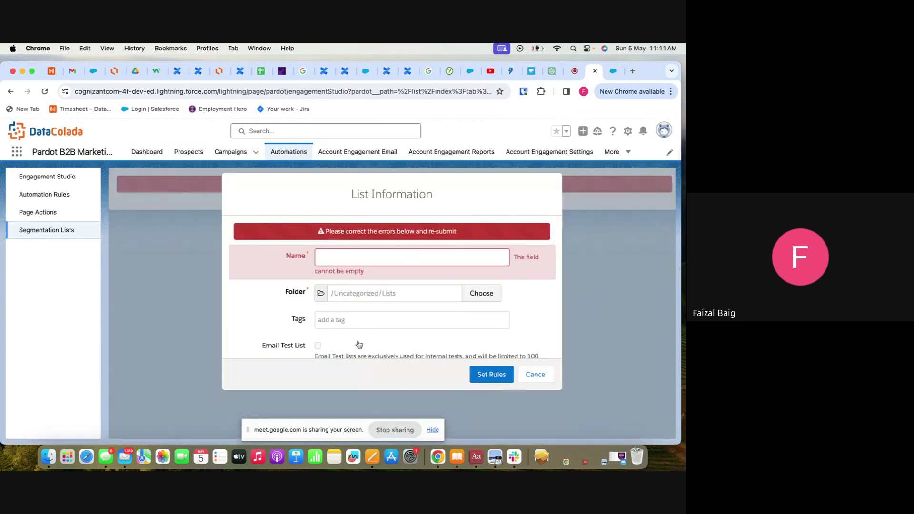
- Name the new list Demo, store it in the DC Demo folder, and try to continue to its rules
left_click(371, 259)
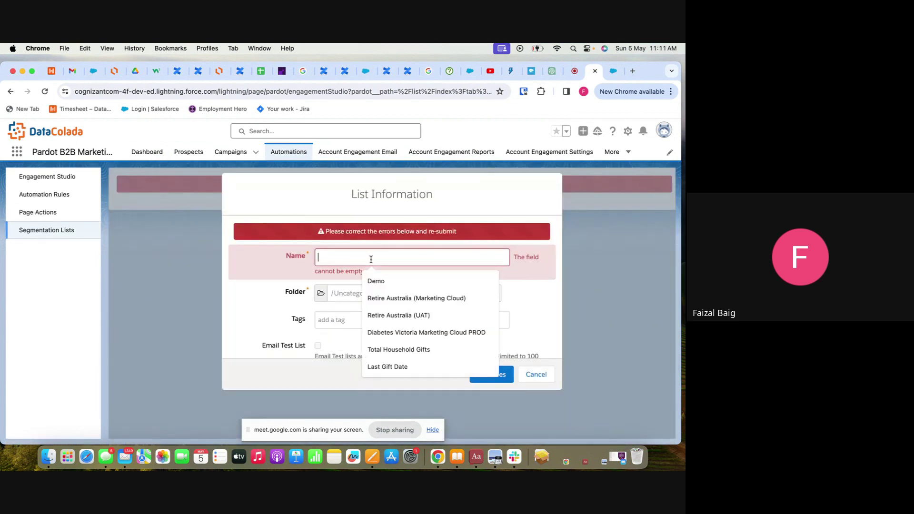
left_click(411, 279)
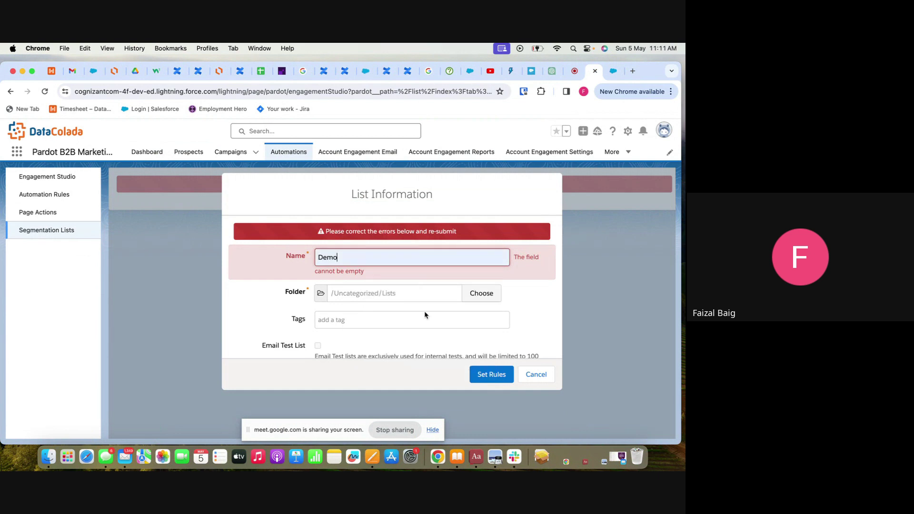
left_click(496, 292)
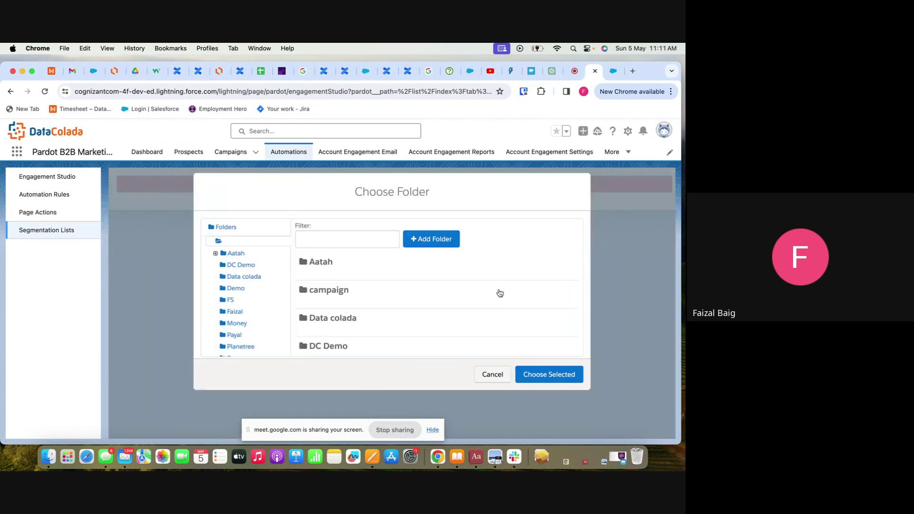
left_click(335, 344)
left_click(556, 374)
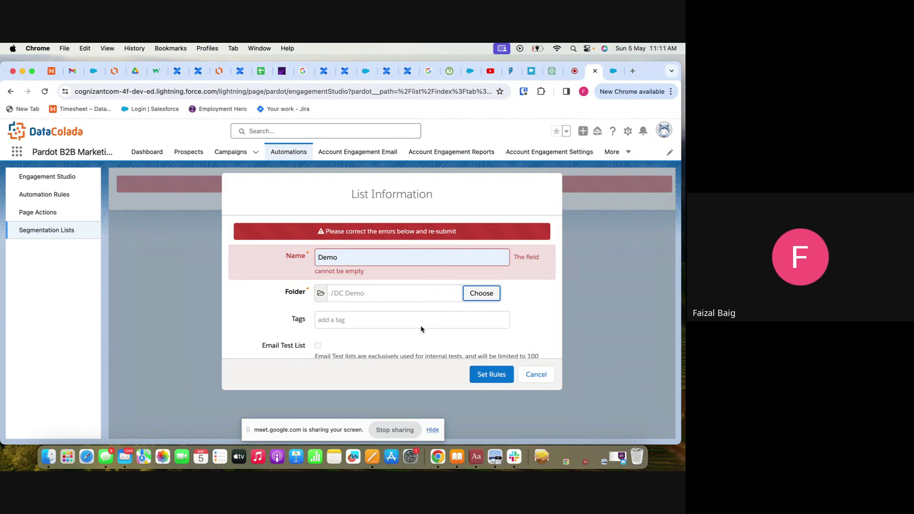
scroll(428, 327, "down", 5)
left_click(484, 375)
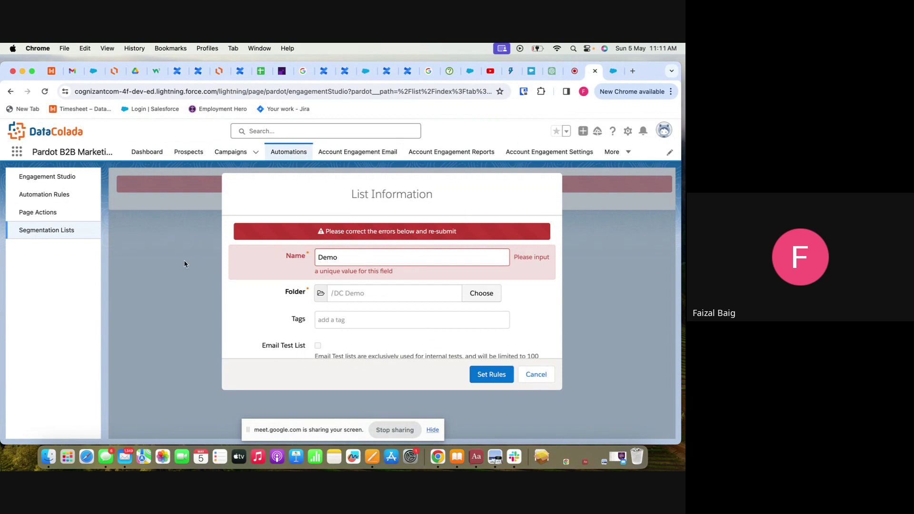
- Reopen the folder selection for the new list and choose DC Demo again
left_click(350, 299)
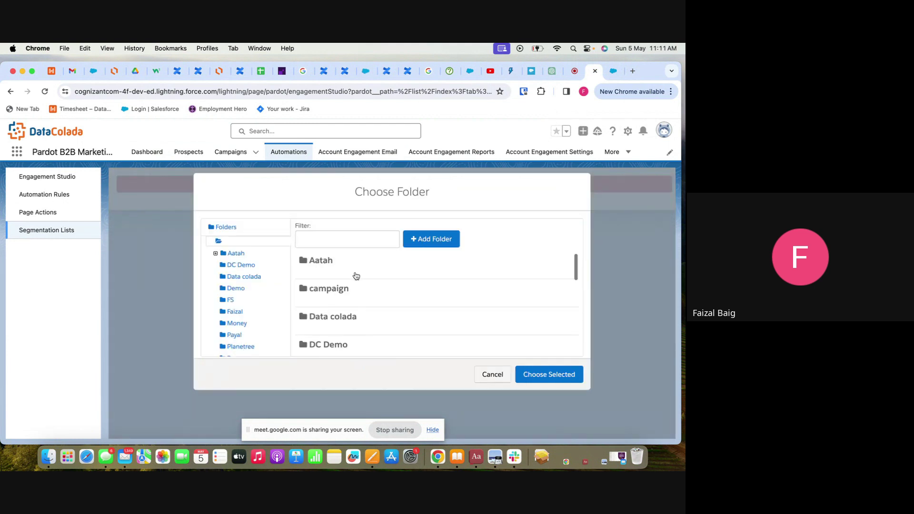
left_click(355, 276)
left_click(365, 324)
left_click(370, 348)
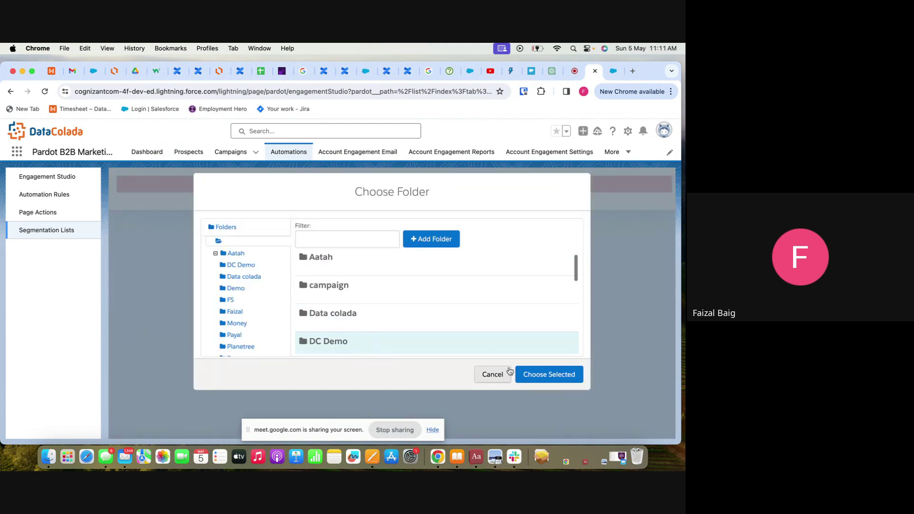
left_click(524, 374)
- Rename the new list as Demo vc and continue to its dynamic list rules
left_click(358, 256)
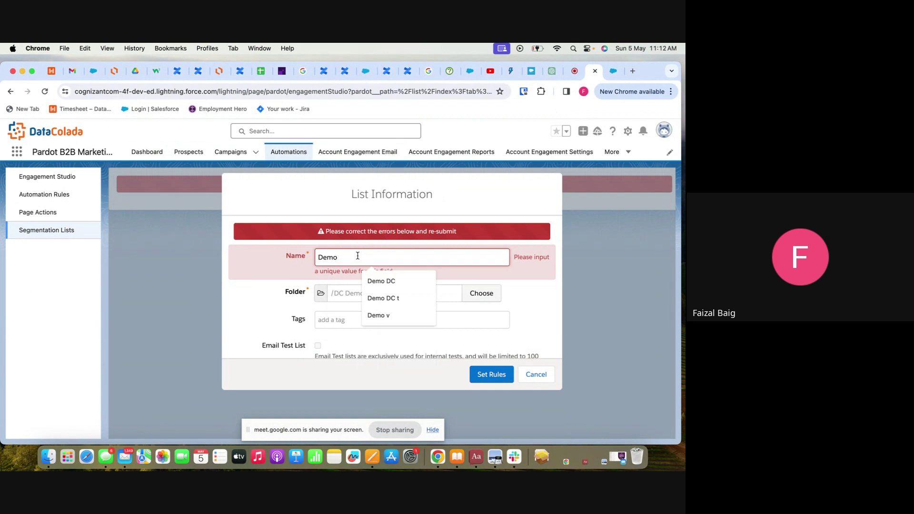
type("vc")
left_click(490, 375)
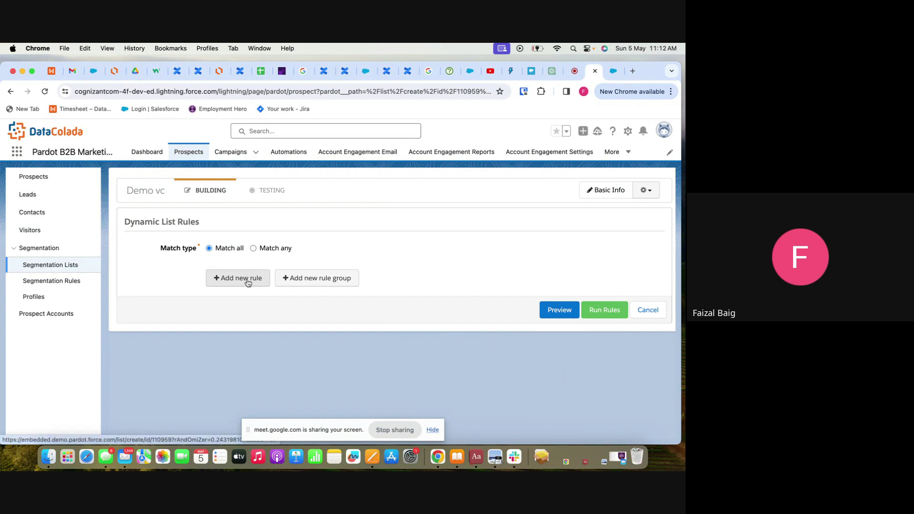
- Add a new rule to the Demo vc dynamic list and look through its available criteria without choosing one
left_click(247, 282)
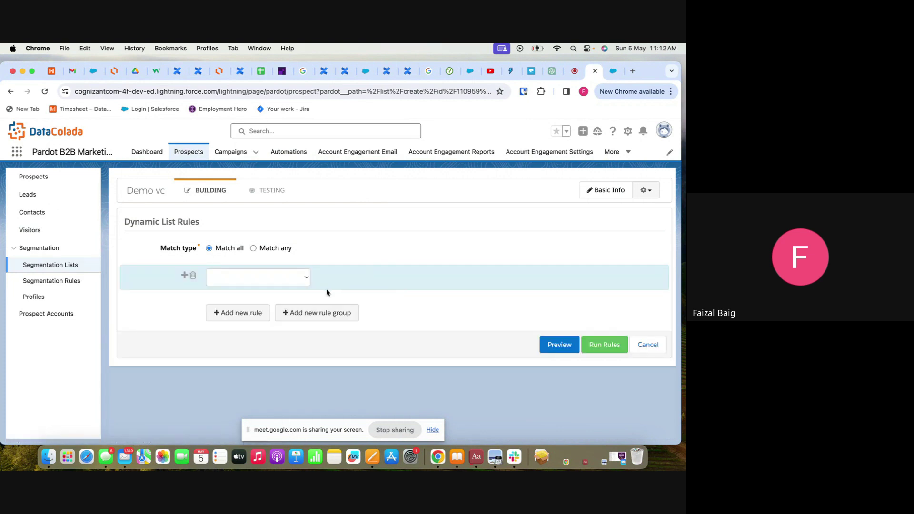
left_click(291, 280)
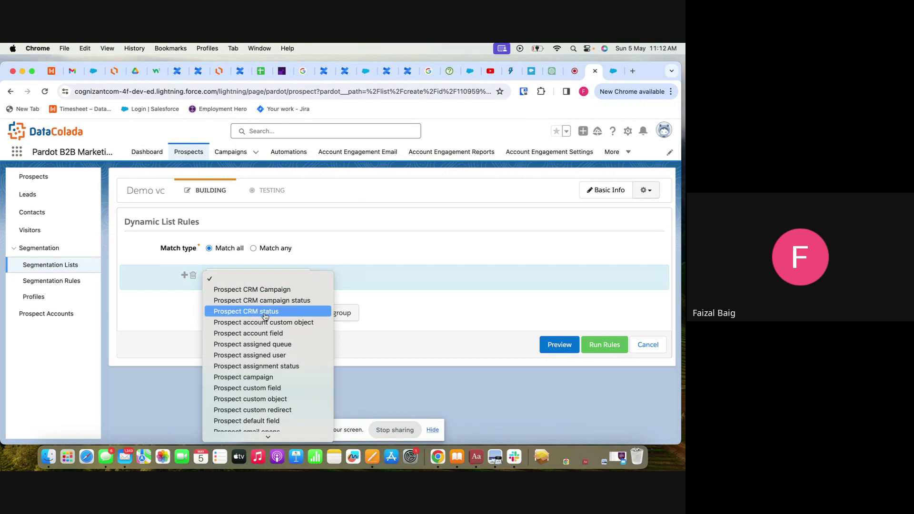
scroll(278, 333, "down", 5)
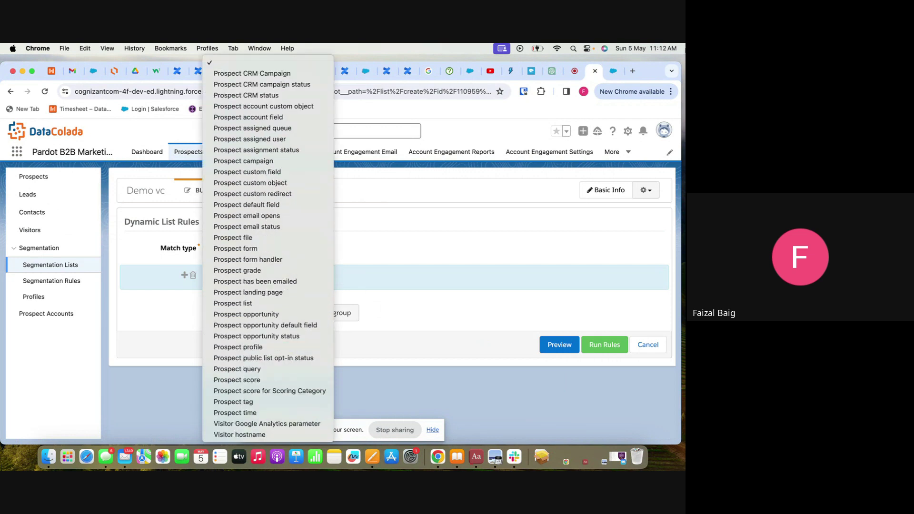
key("Escape")
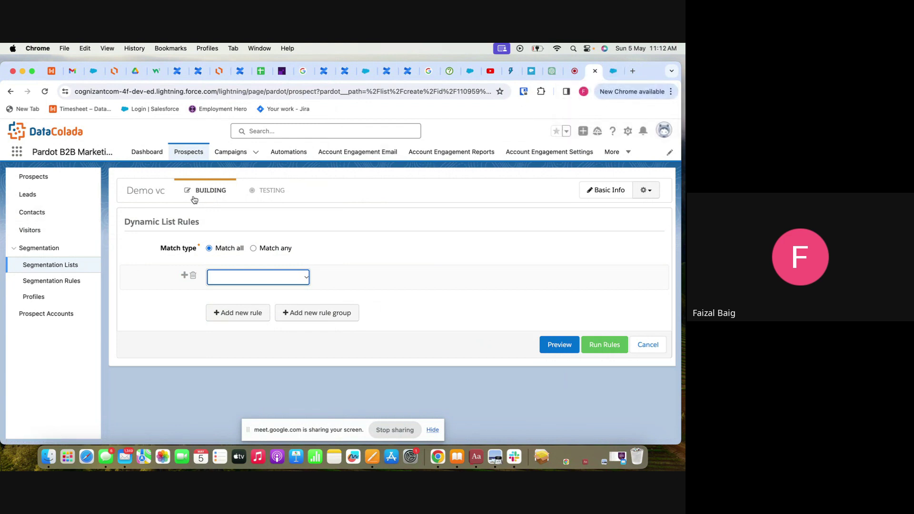
- Start a new automation rule, add a blank rule under its Match all criteria, and display the available rule criteria
left_click(615, 71)
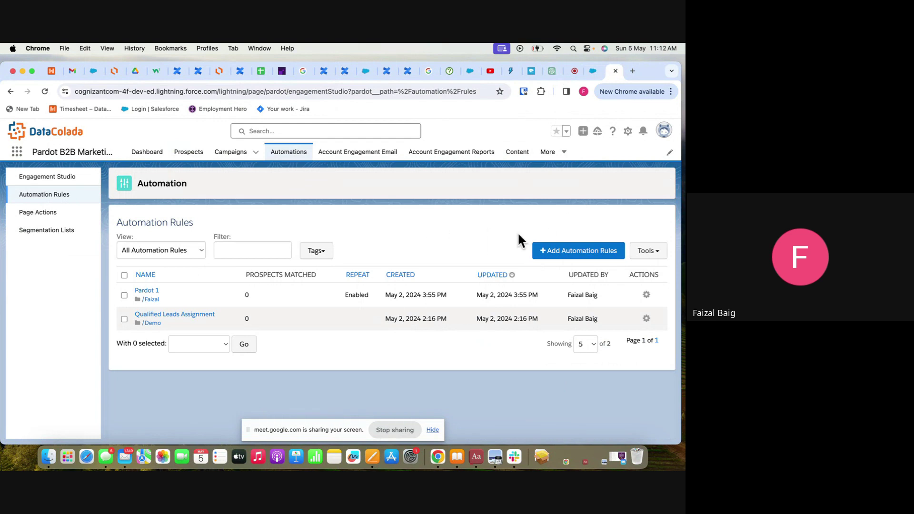
left_click(592, 253)
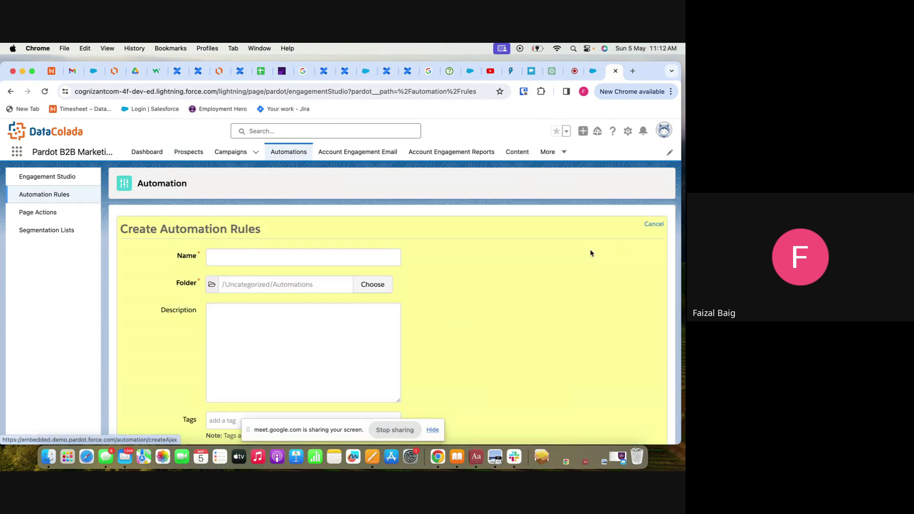
scroll(511, 277, "down", 5)
scroll(504, 282, "down", 1)
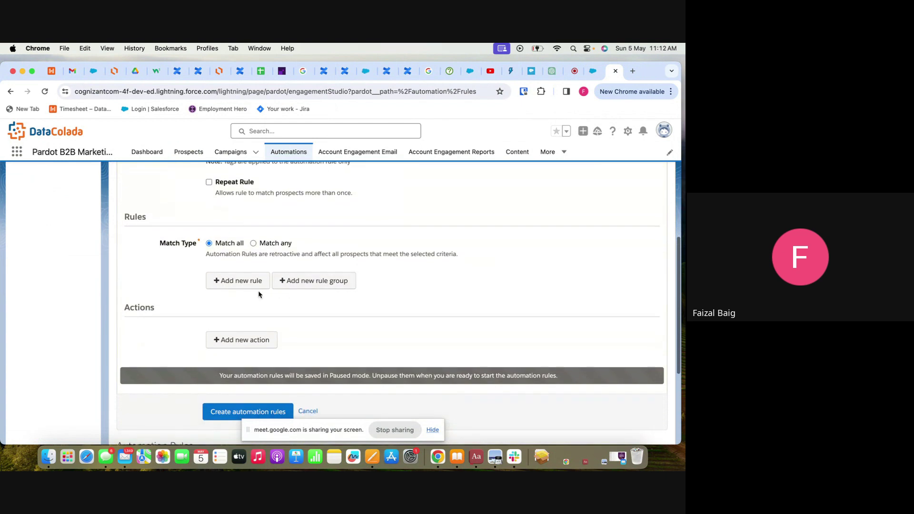
left_click(238, 281)
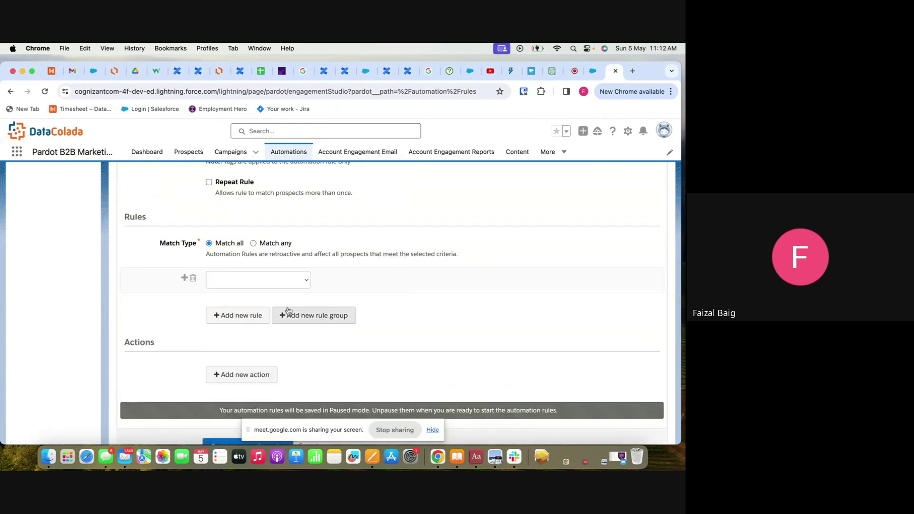
left_click(257, 278)
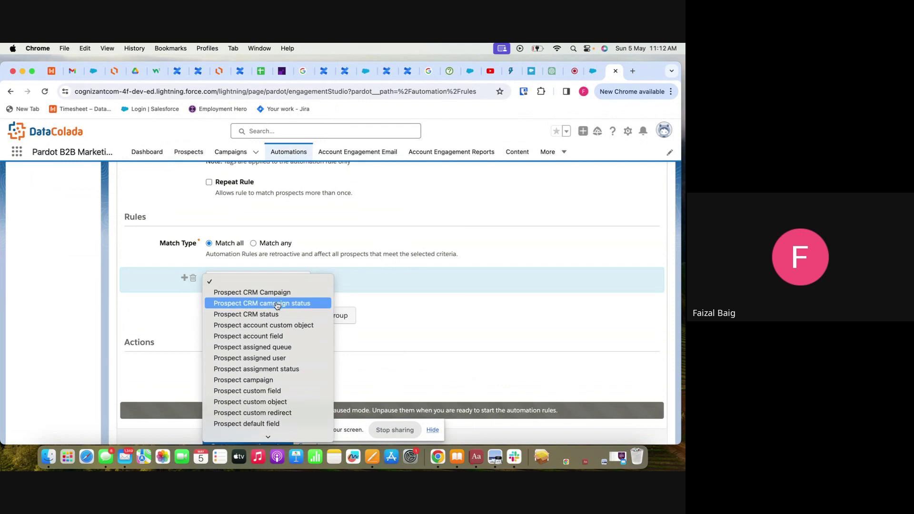
left_click(599, 79)
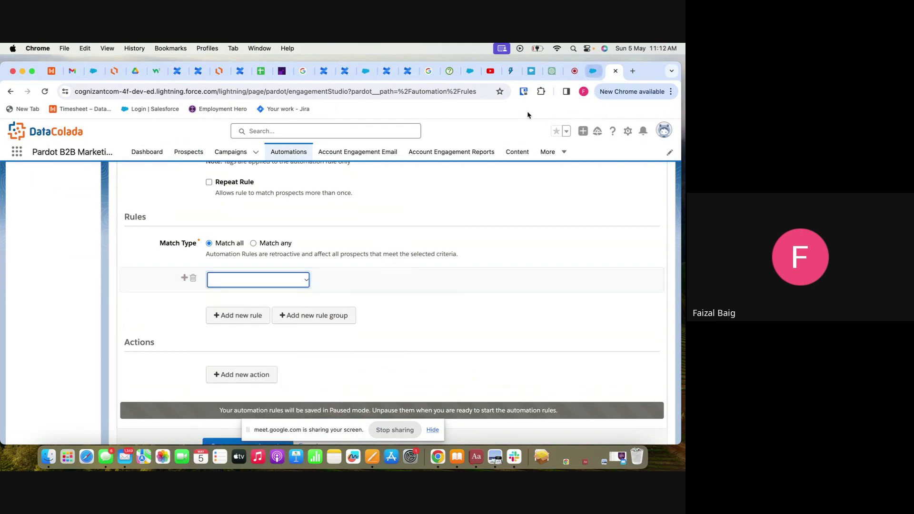
left_click(247, 284)
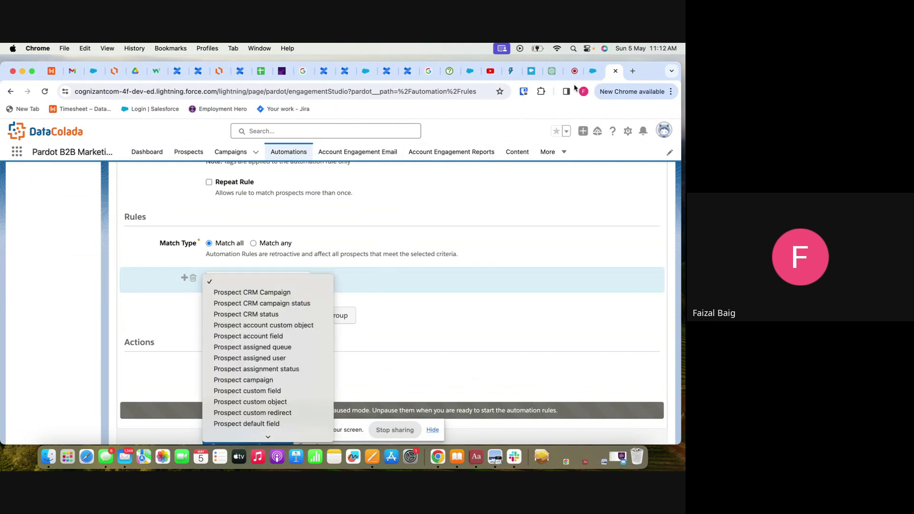
- Return to the Demo vc list and review the full set of prospect criteria for its dynamic rule
left_click(590, 72)
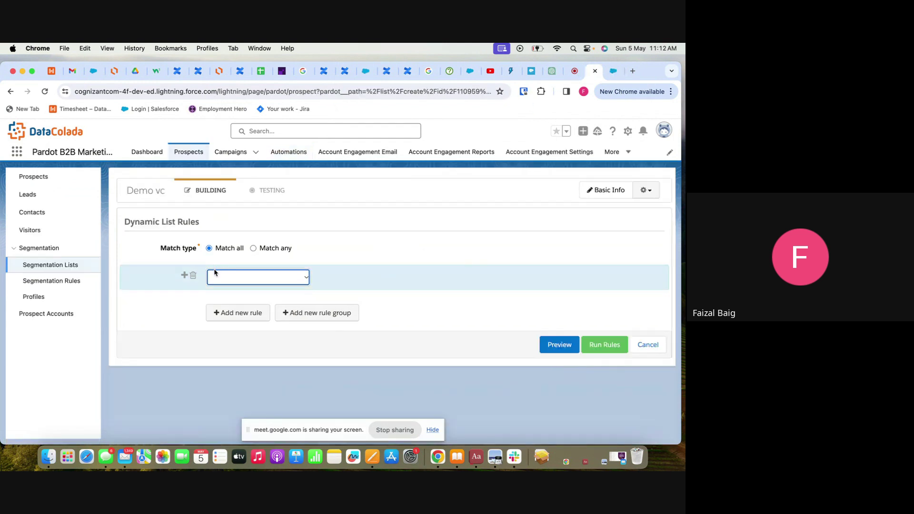
left_click(228, 280)
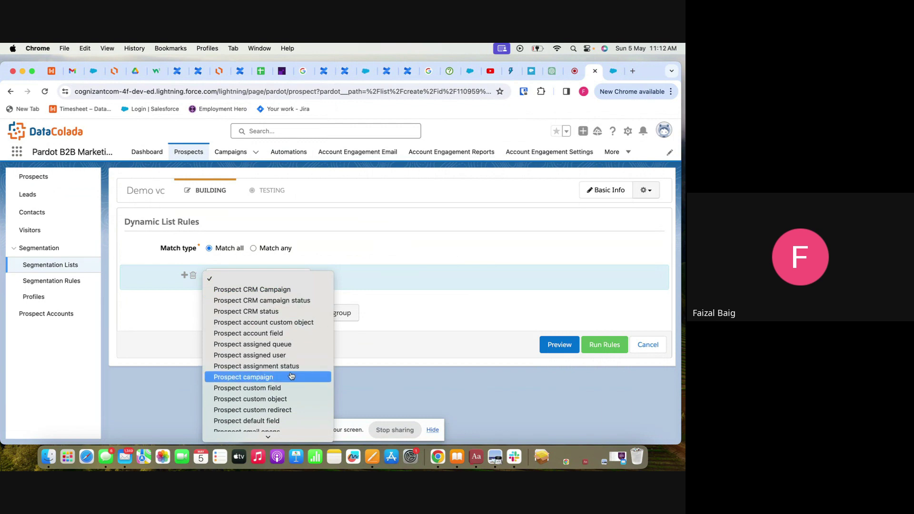
scroll(290, 376, "down", 8)
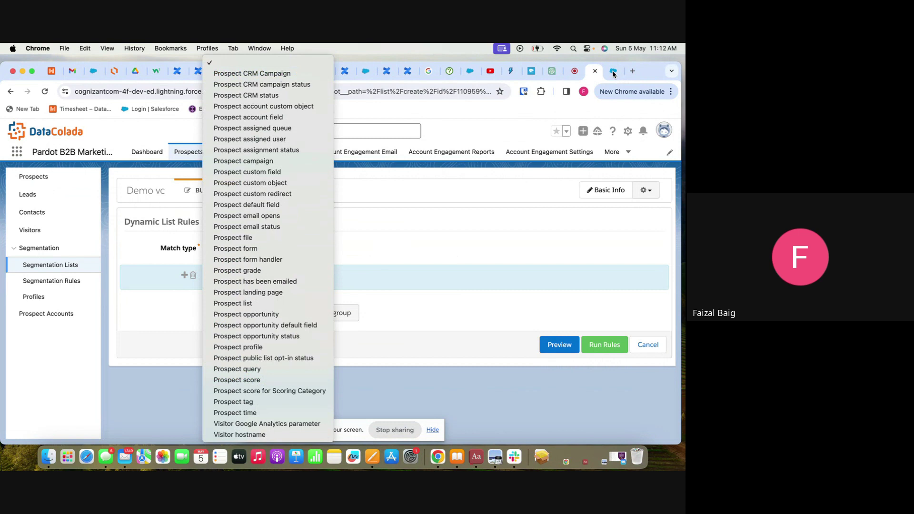
left_click(488, 206)
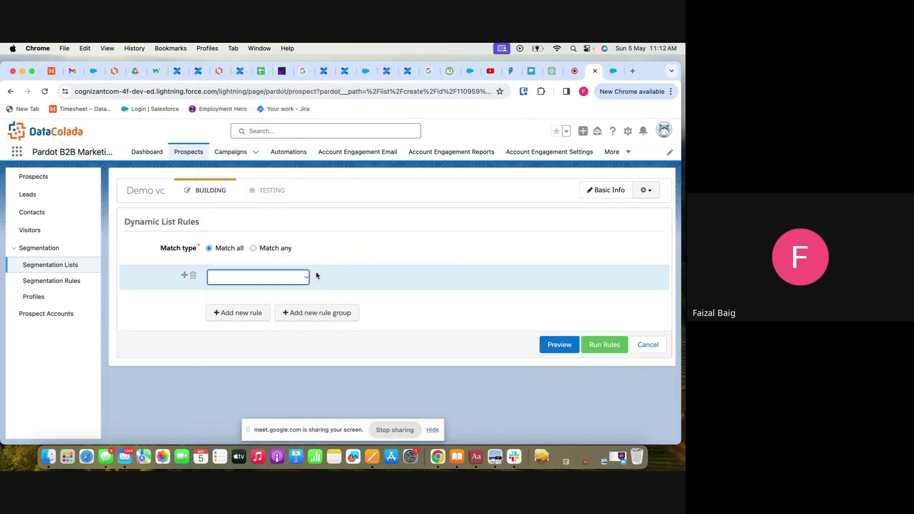
left_click(286, 280)
scroll(274, 370, "down", 8)
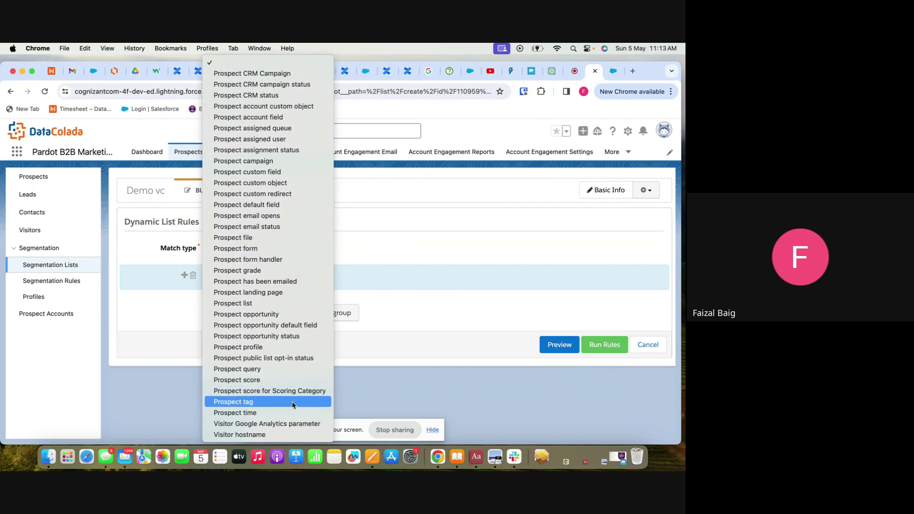
left_click(443, 248)
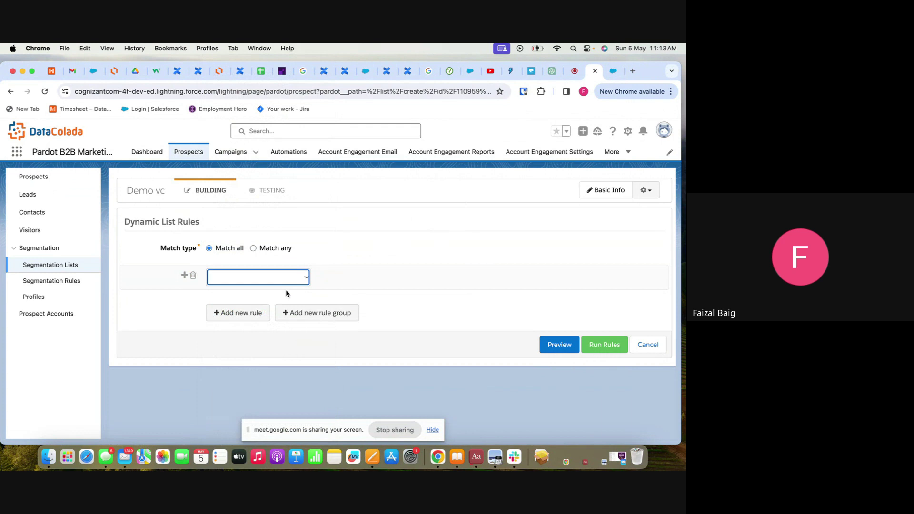
- Go back to the new automation rule and set its rule criterion to Prospect list
left_click(614, 71)
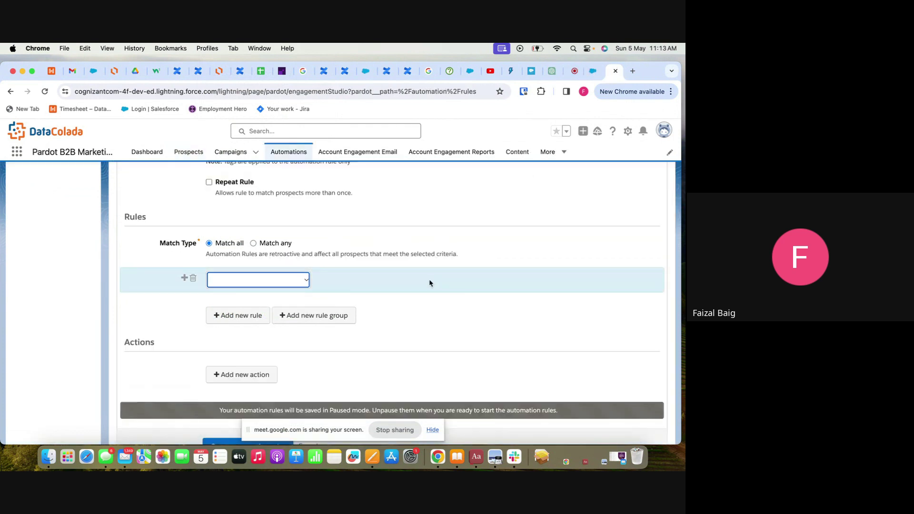
left_click(572, 70)
left_click(614, 71)
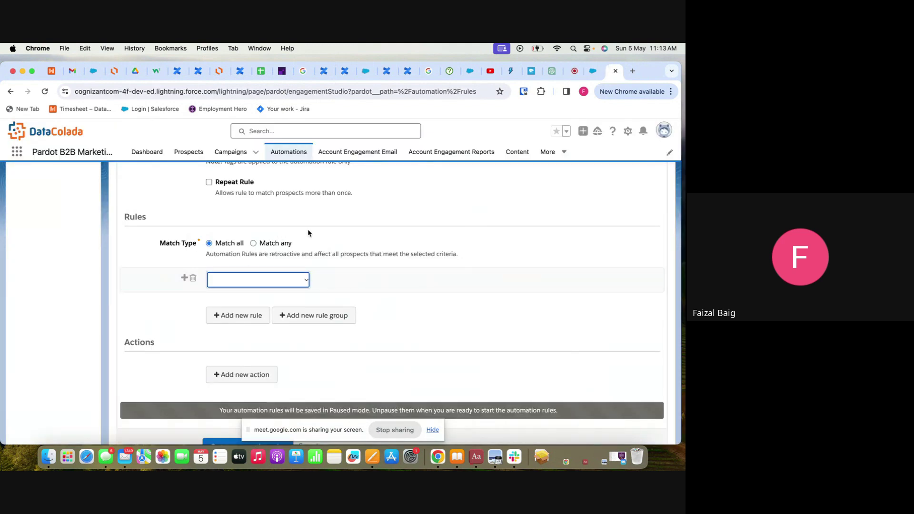
scroll(307, 228, "up", 1)
scroll(284, 347, "down", 4)
scroll(177, 255, "up", 4)
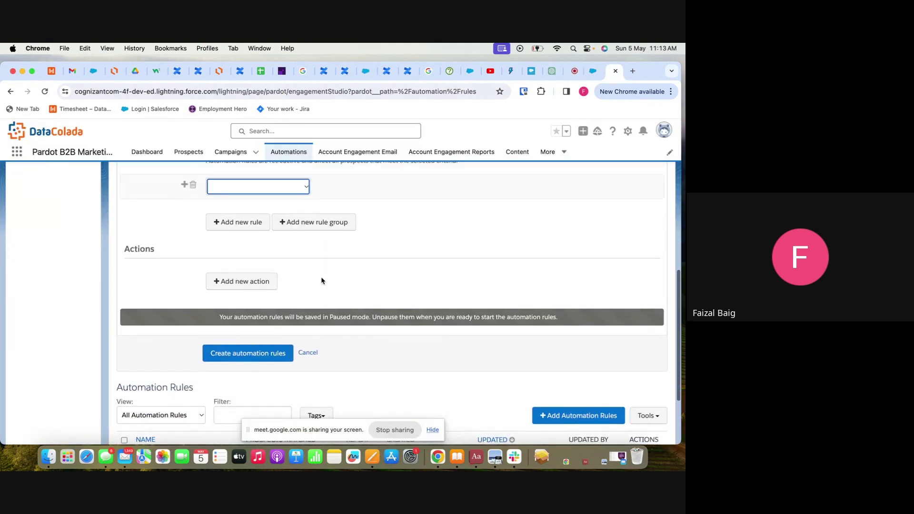
left_click(291, 264)
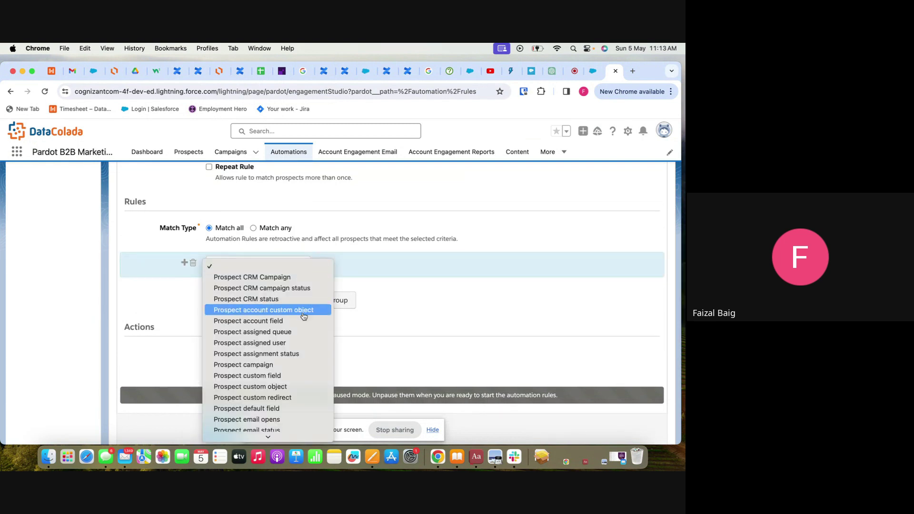
scroll(298, 329, "down", 3)
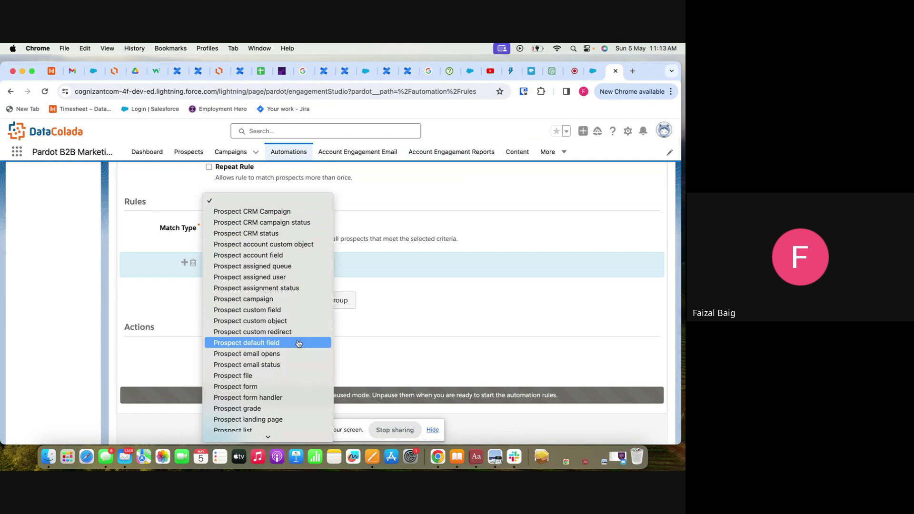
scroll(295, 346, "down", 3)
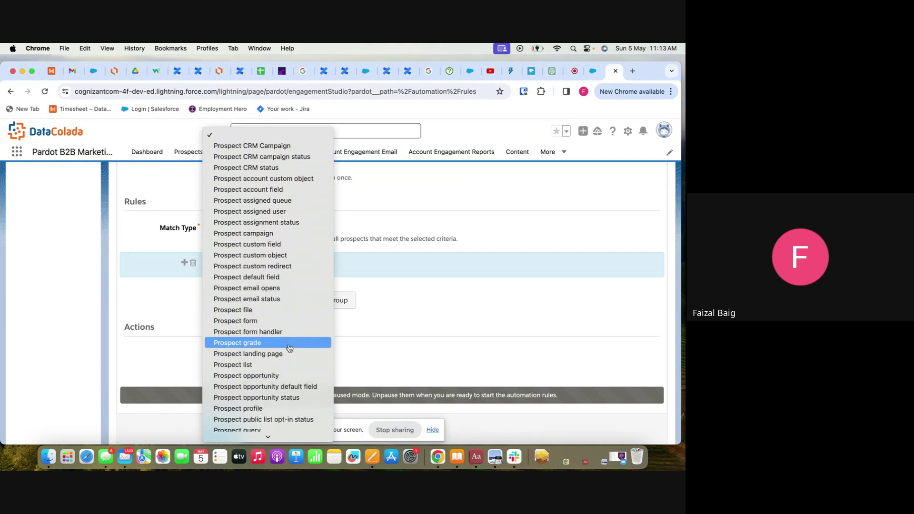
left_click(284, 370)
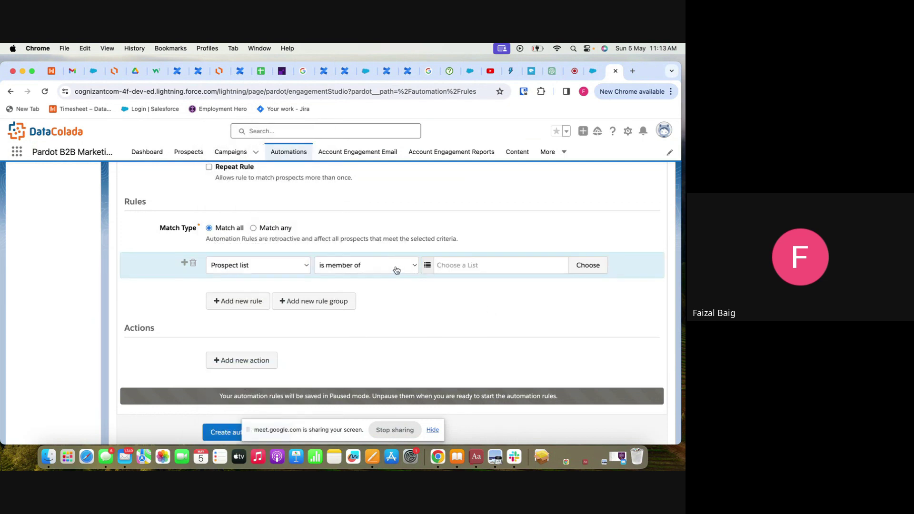
- Add an action to the automation rule, try Apply tags, and change it to Assign prospect to user
scroll(306, 373, "down", 1)
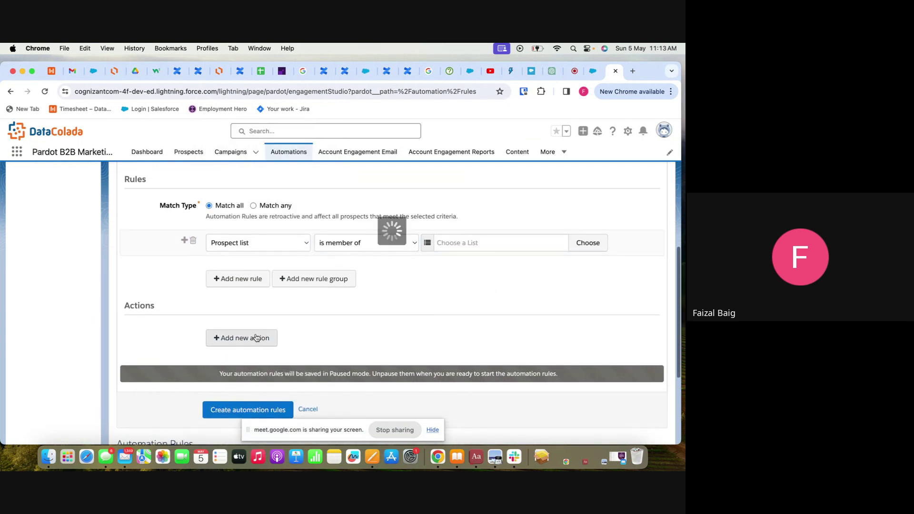
left_click(261, 333)
left_click(269, 338)
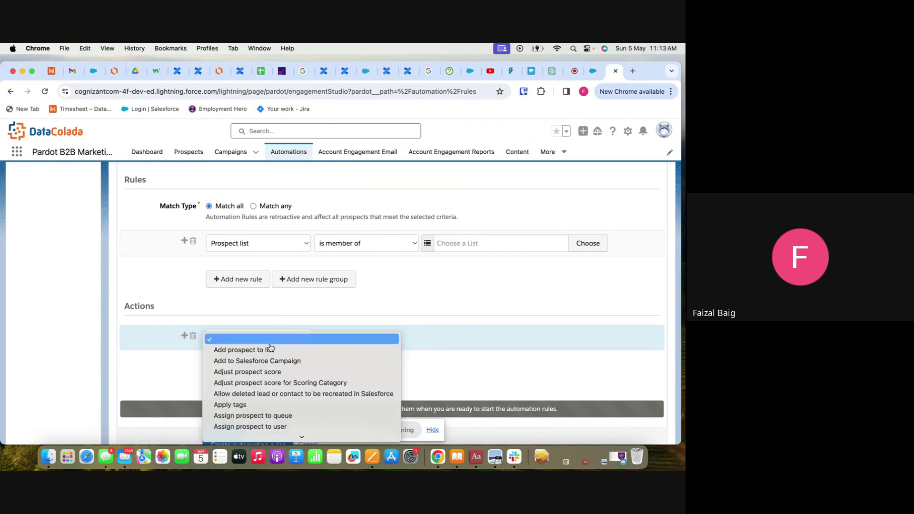
left_click(261, 405)
left_click(291, 337)
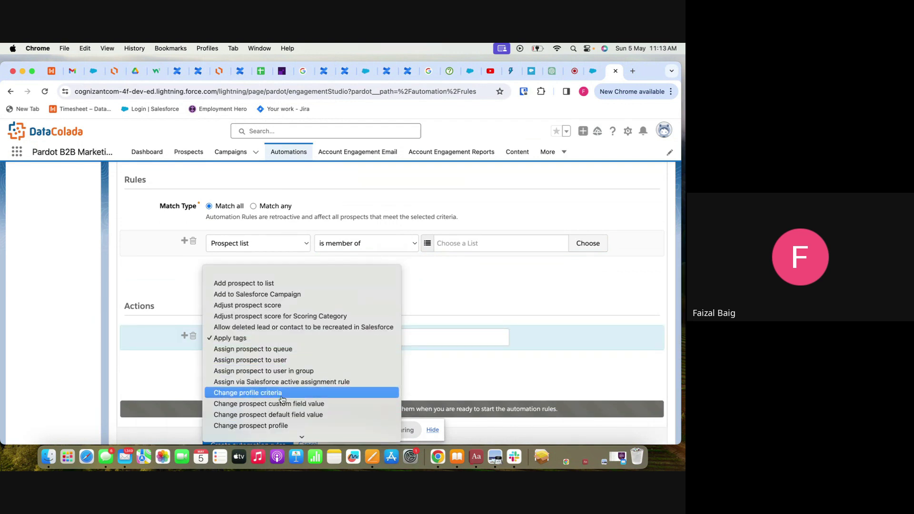
left_click(285, 360)
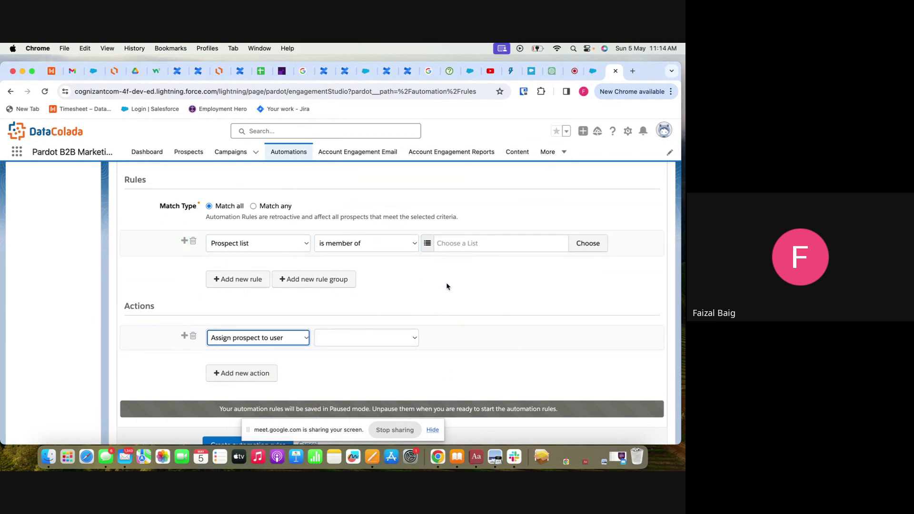
scroll(447, 285, "up", 10)
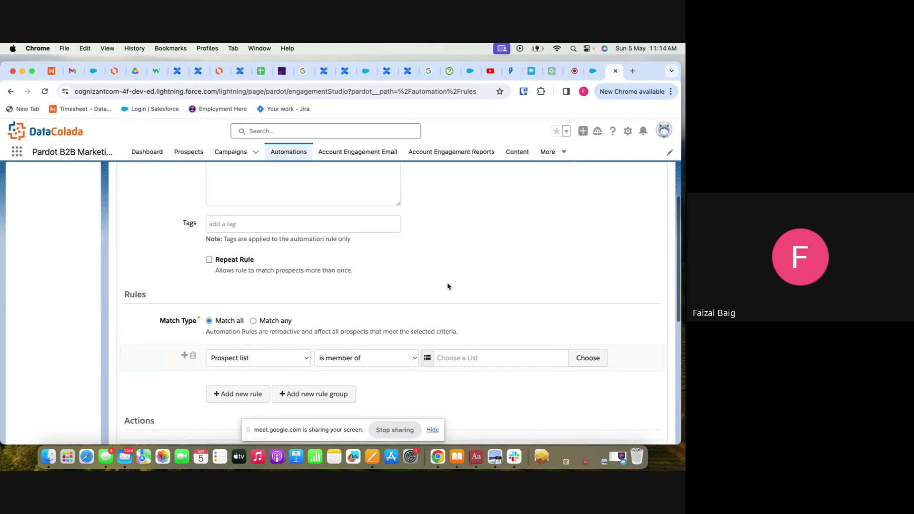
- Compare the Demo vc list's dynamic rule criteria once more and return to the automation rule form
left_click(593, 71)
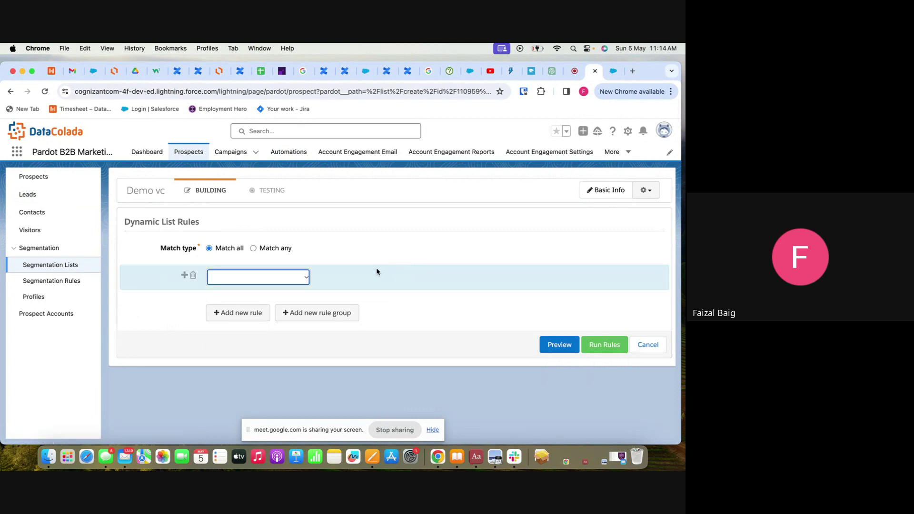
left_click(292, 281)
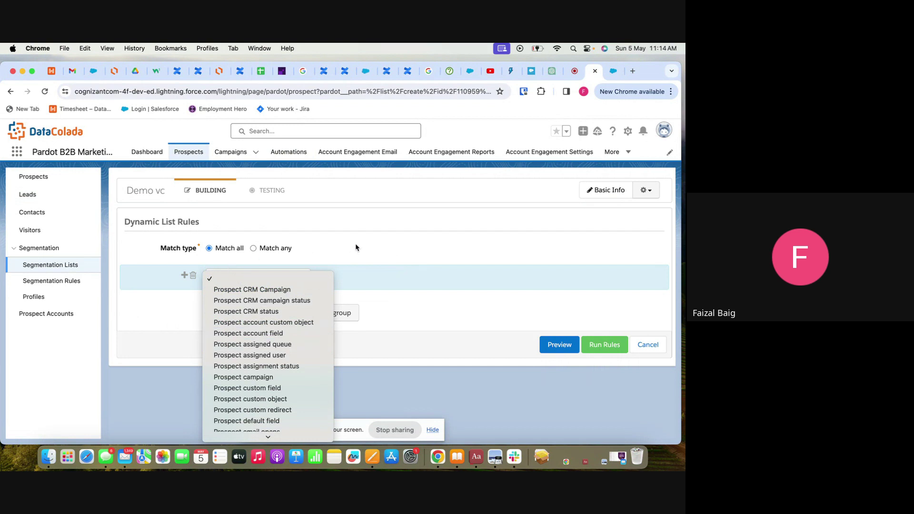
scroll(300, 333, "down", 5)
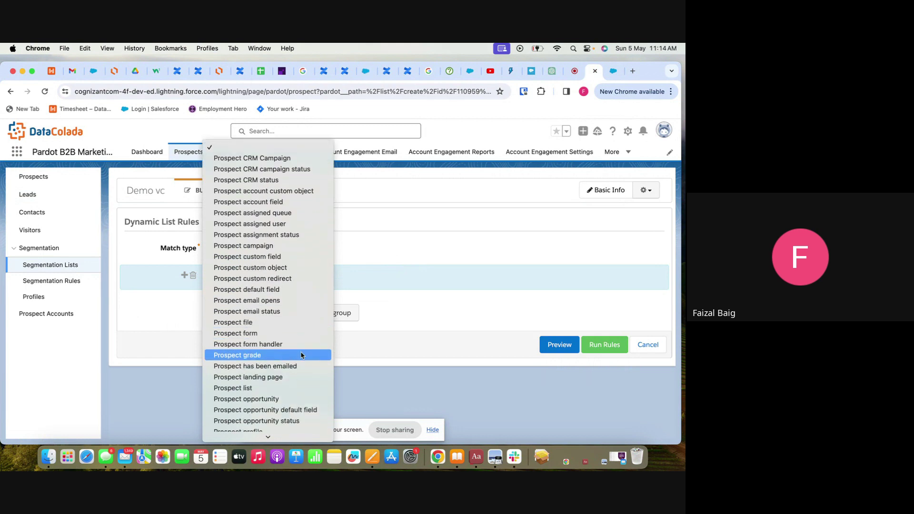
scroll(301, 355, "down", 3)
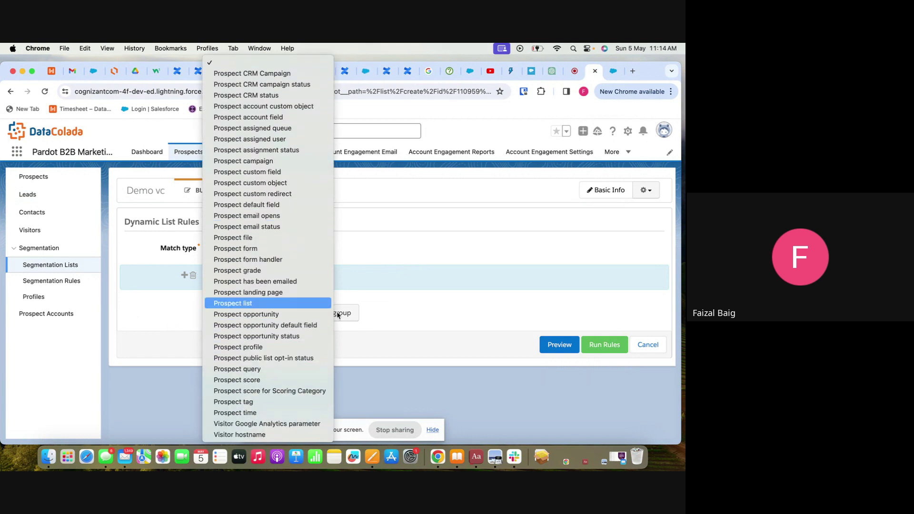
left_click(412, 238)
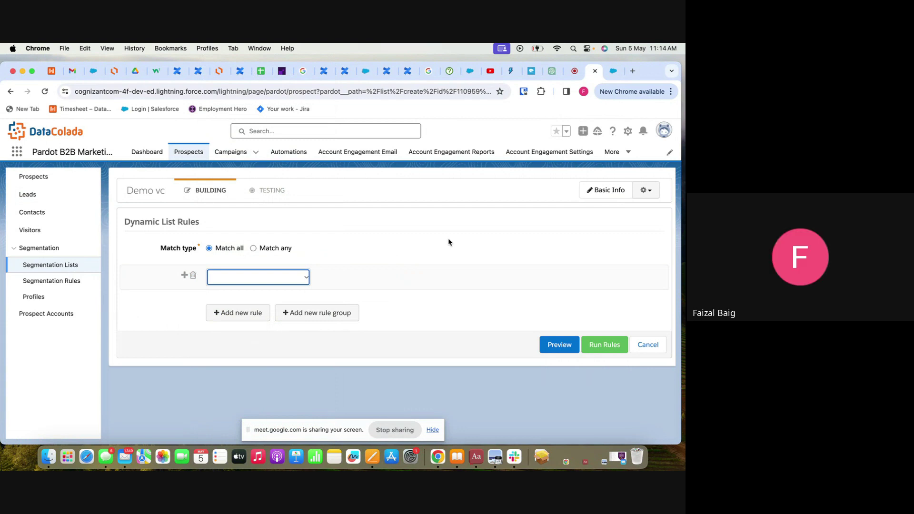
left_click(613, 72)
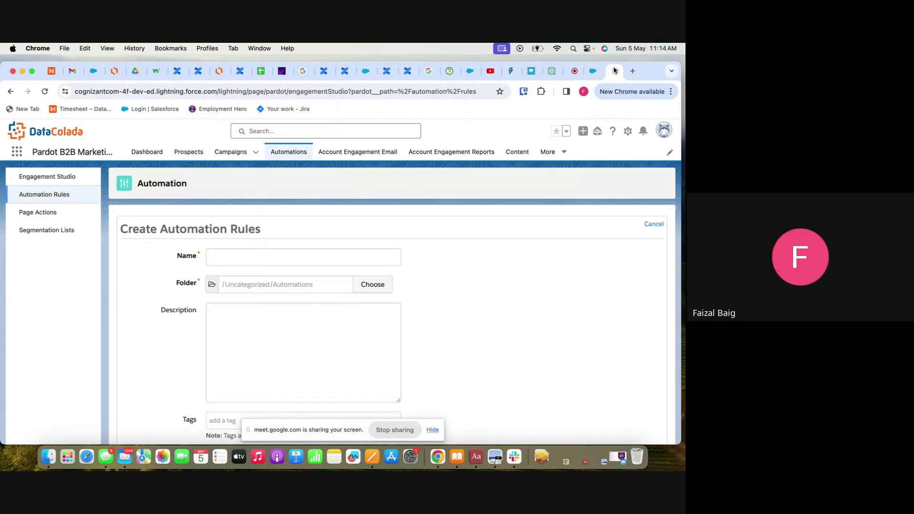
- Set the automation rule's criterion to Prospect campaign contains DEMO
scroll(291, 329, "down", 3)
scroll(291, 330, "down", 5)
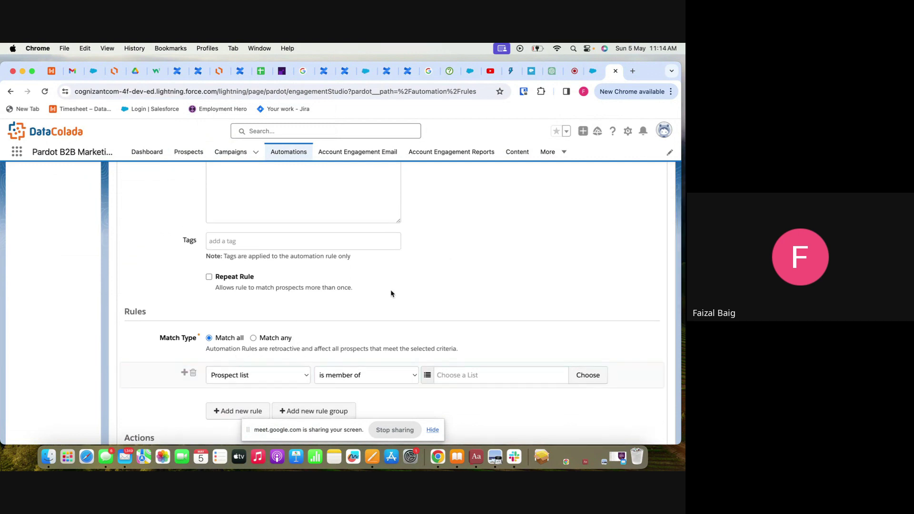
scroll(342, 314, "down", 2)
left_click(272, 337)
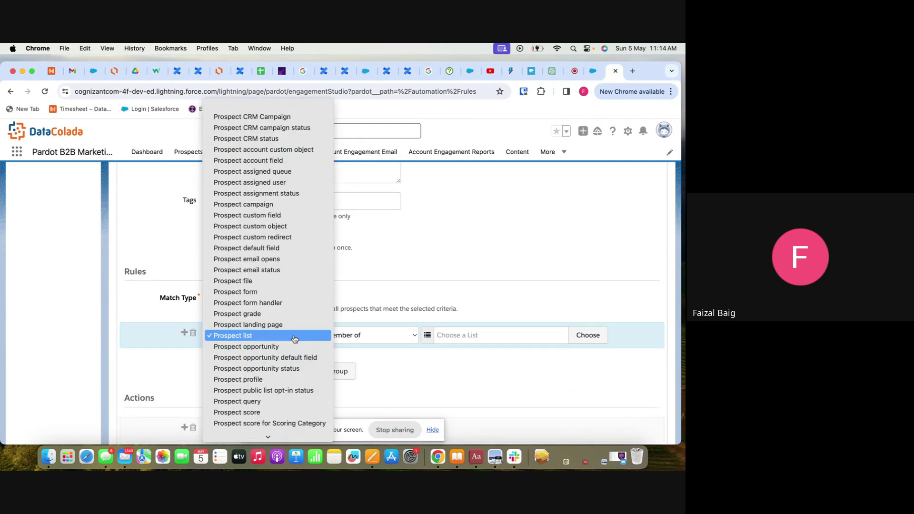
left_click(283, 210)
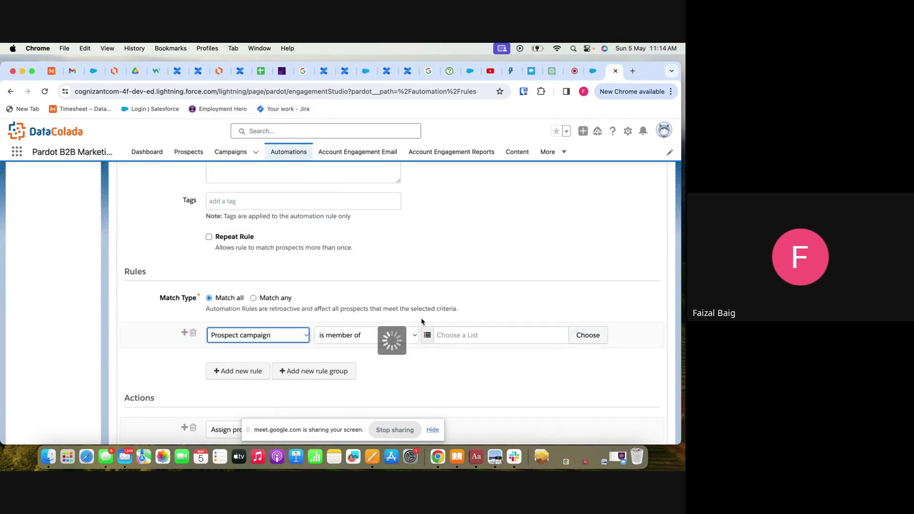
left_click(451, 330)
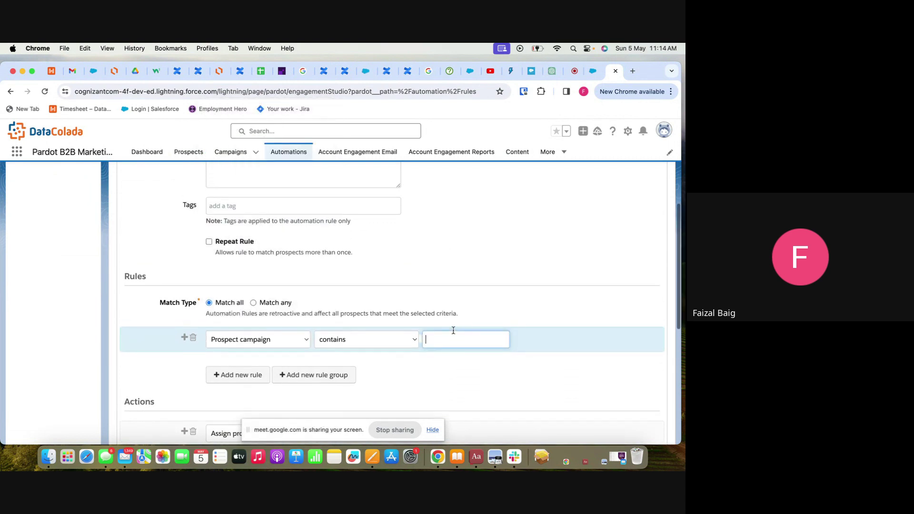
scroll(469, 379, "up", 1)
scroll(468, 379, "down", 2)
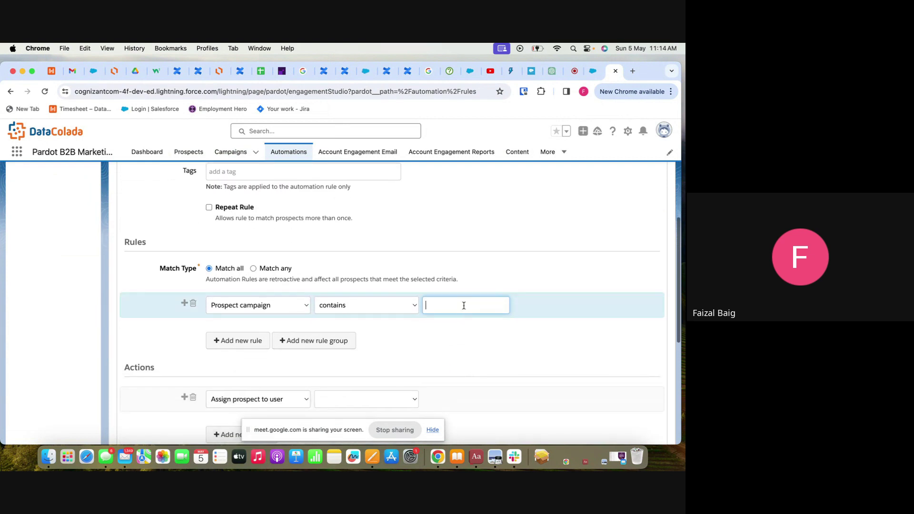
scroll(461, 303, "down", 2)
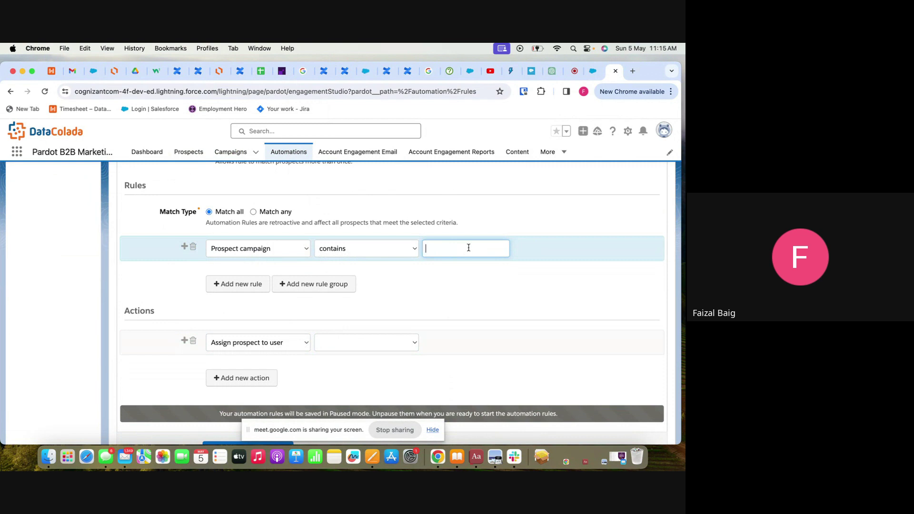
type("DEMO")
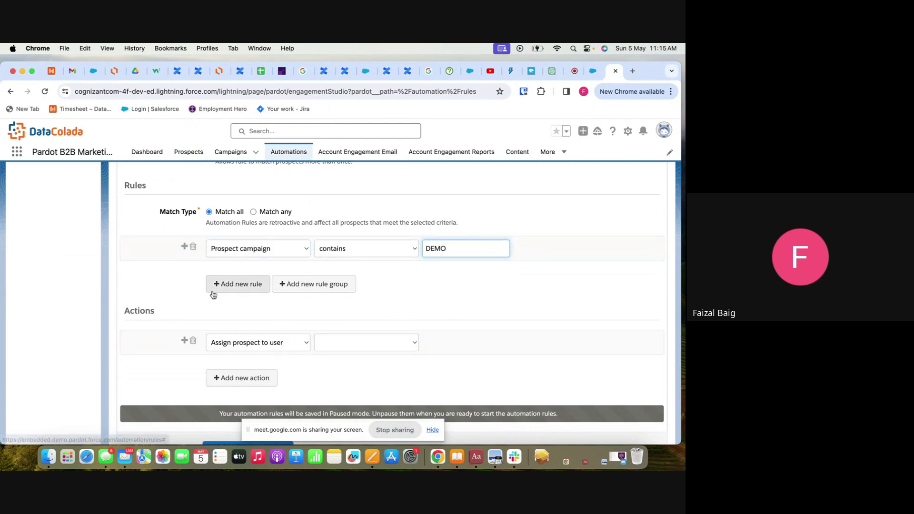
- Choose the user for the Assign prospect to user action and review the automation rule form
left_click(360, 346)
left_click(352, 366)
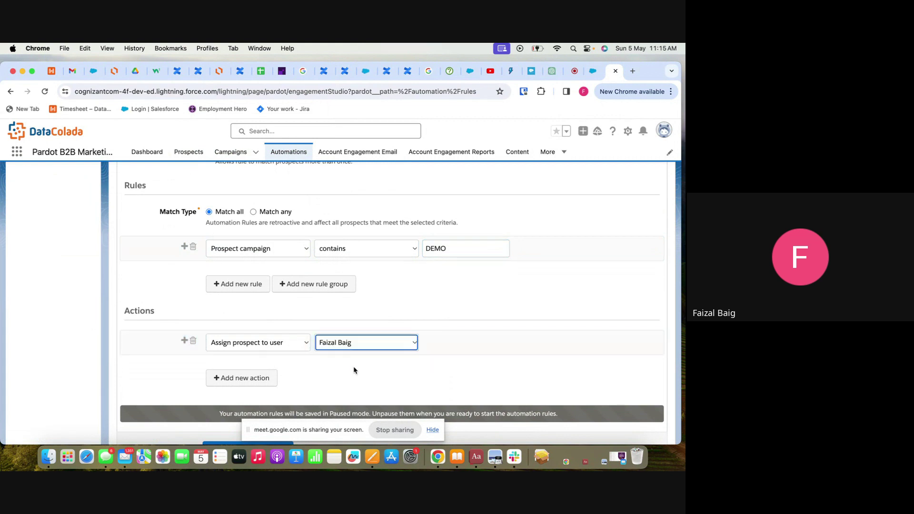
scroll(353, 370, "down", 5)
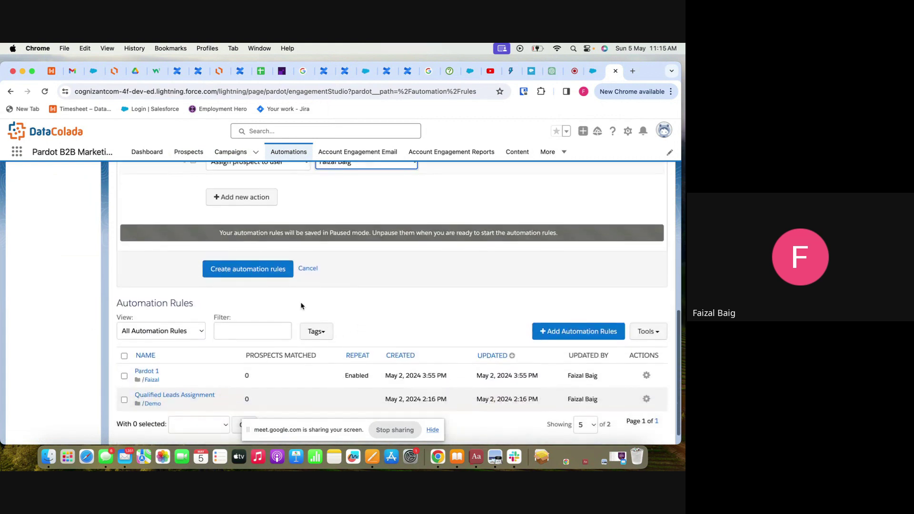
scroll(425, 305, "up", 1)
scroll(424, 305, "up", 4)
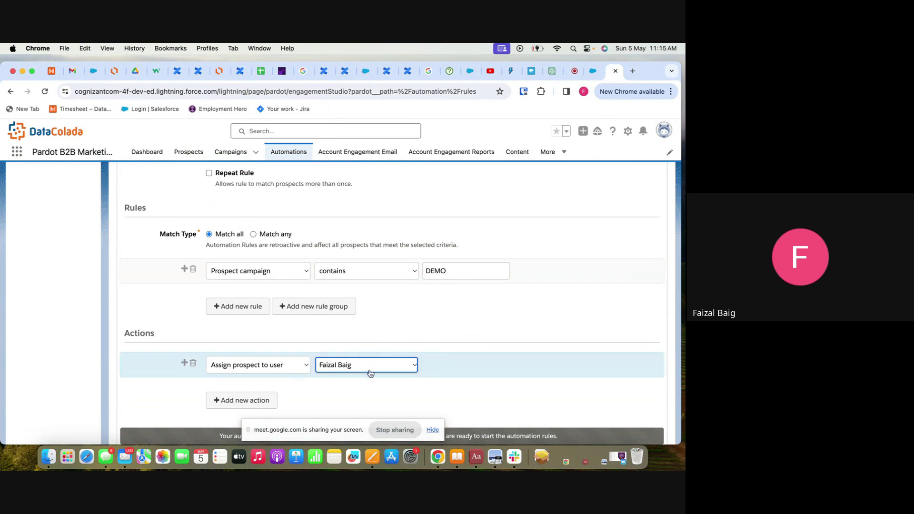
- Switch to the Demo vc dynamic list and set its rule to Prospect campaign contains DEMO
left_click(593, 71)
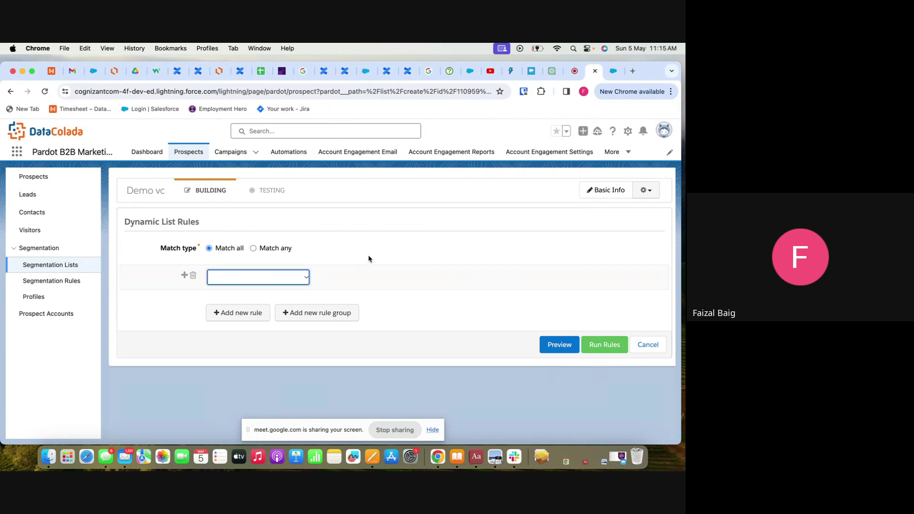
left_click(295, 278)
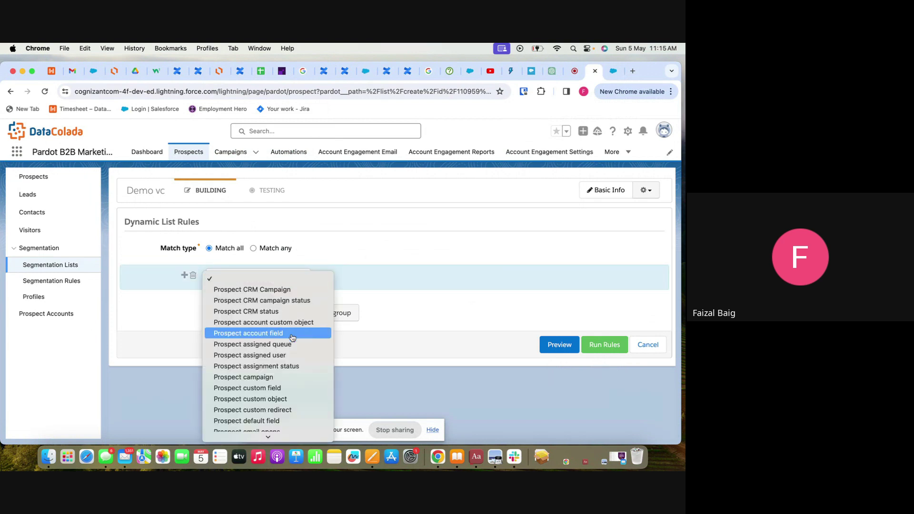
left_click(289, 377)
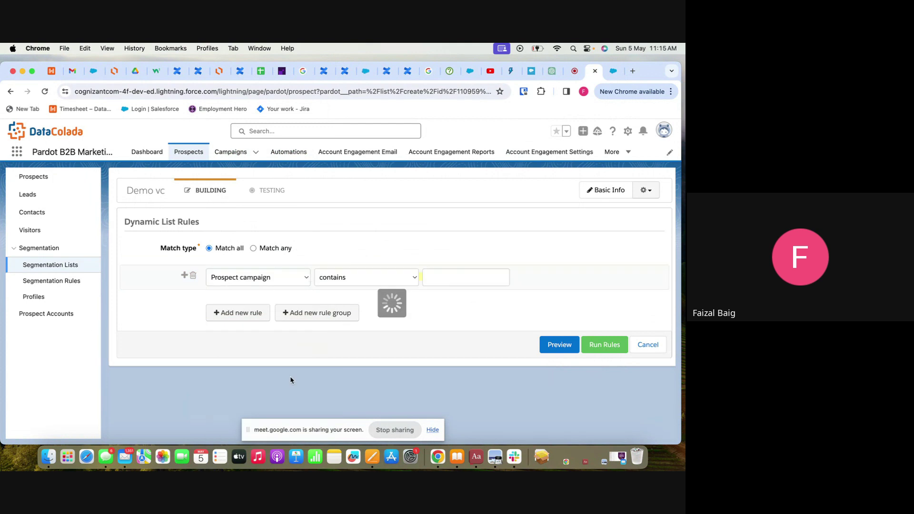
left_click(443, 279)
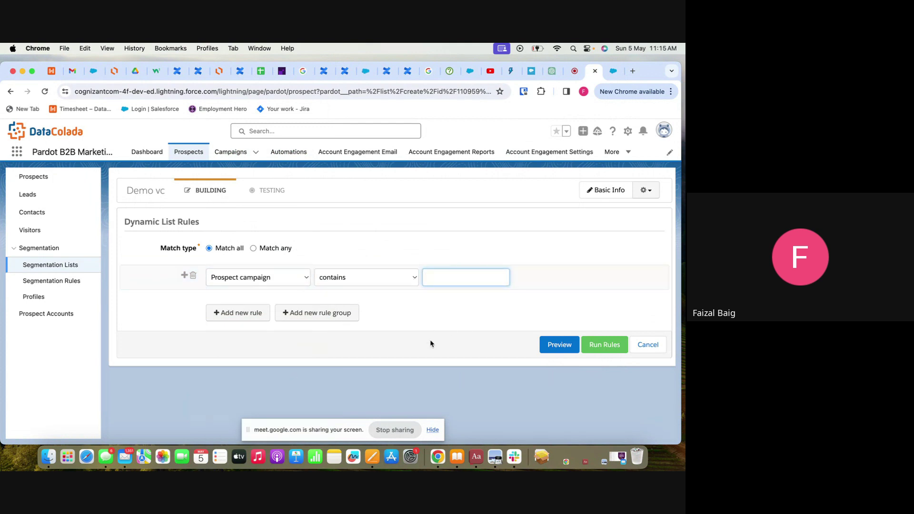
type("DEM")
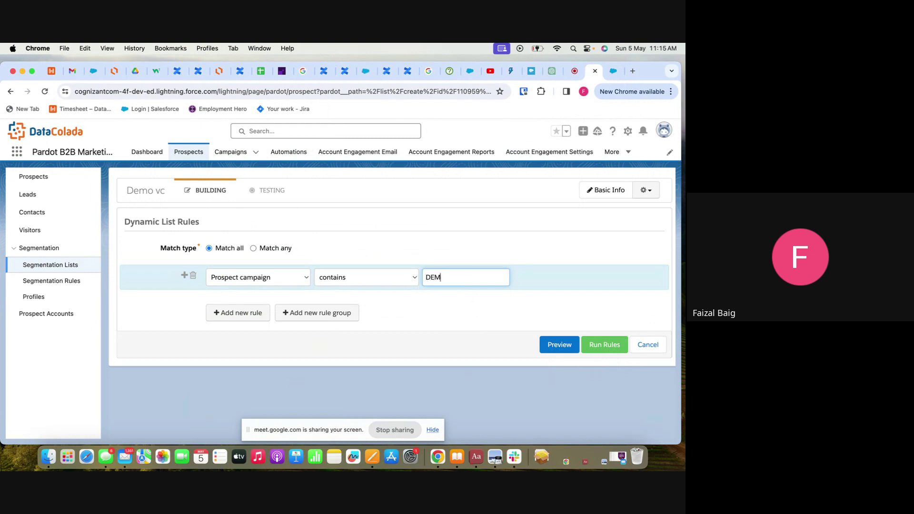
type("oO")
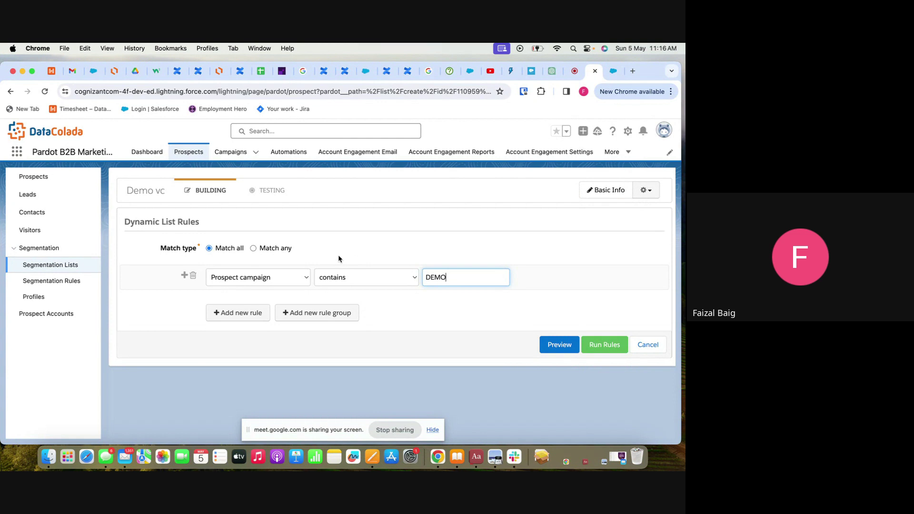
- Return to the automation rules page and open Engagement Studio to review its program list
left_click(614, 151)
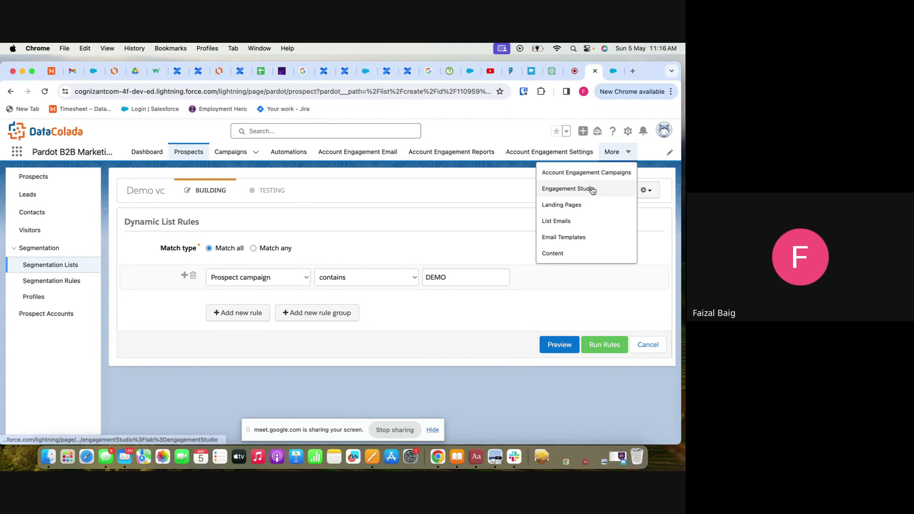
left_click(613, 70)
scroll(30, 246, "up", 10)
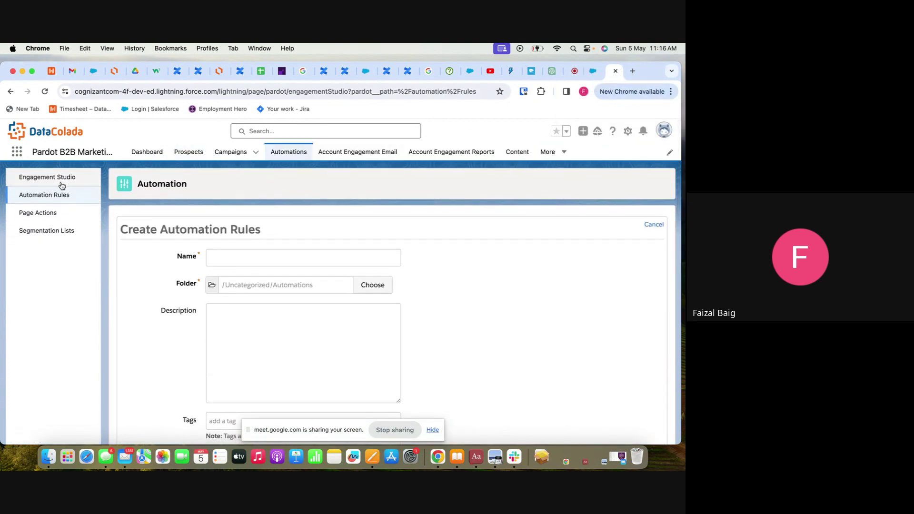
left_click(65, 180)
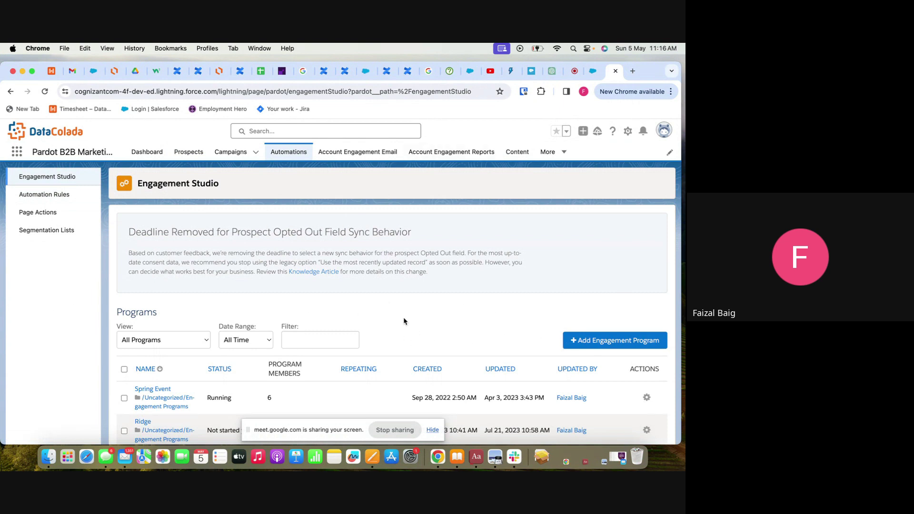
scroll(403, 318, "down", 3)
scroll(402, 320, "up", 3)
- Open the marketing content area, check the Meet call, and come back to view the Custom Redirects list
left_click(520, 154)
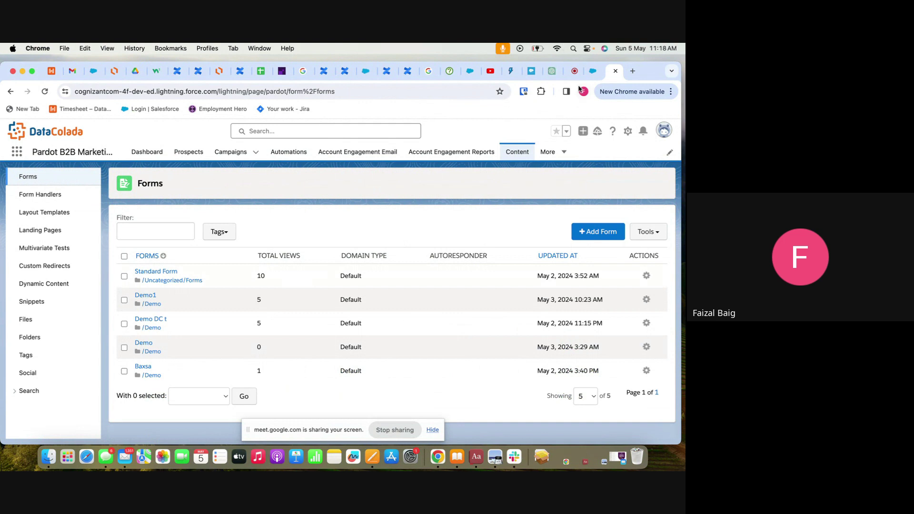
left_click(574, 71)
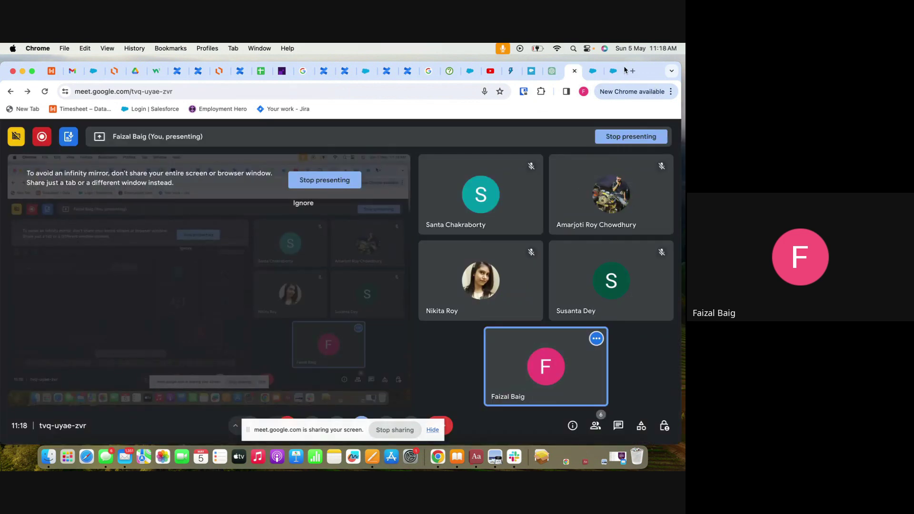
left_click(607, 71)
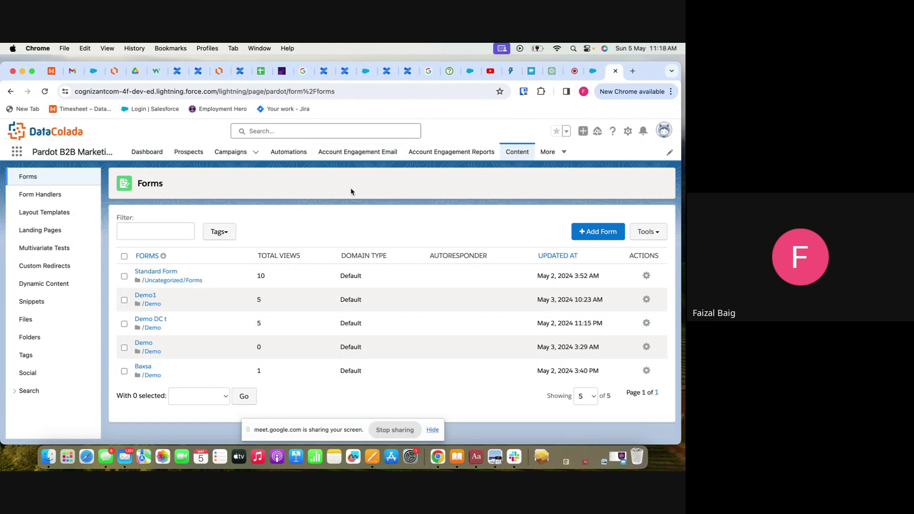
left_click(52, 267)
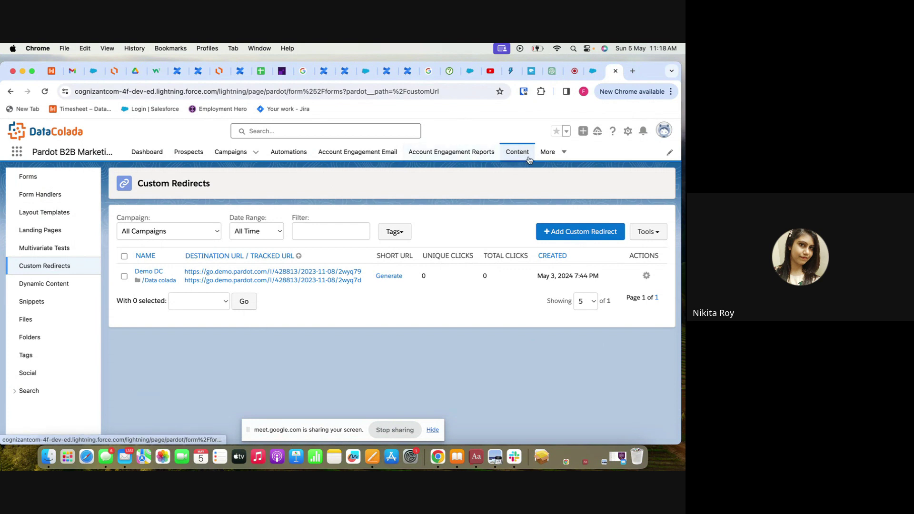
- Open Domain Management in Account Engagement Settings and review the sending domains, tracker domains and tracking code generator
left_click(546, 157)
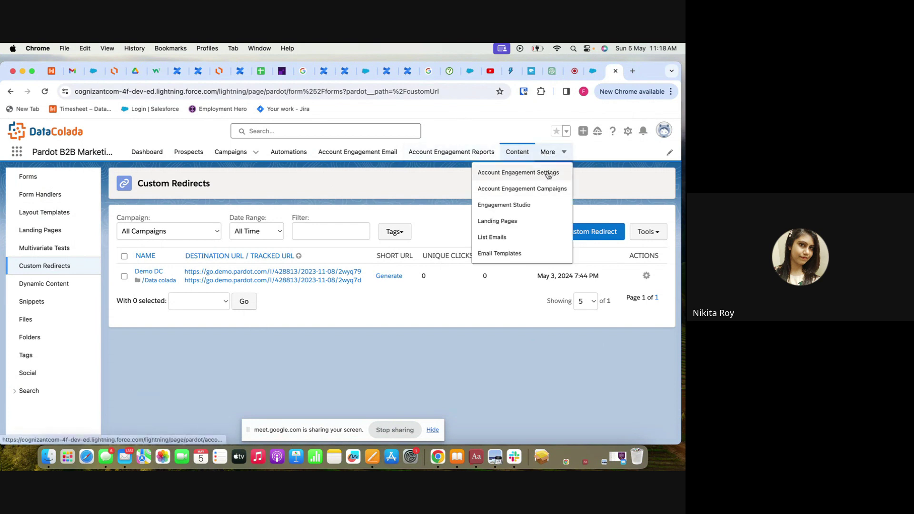
left_click(546, 172)
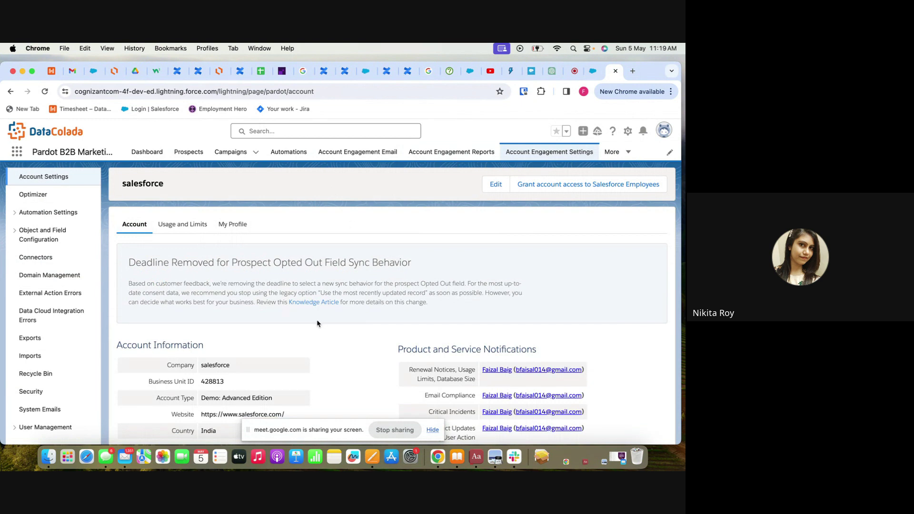
scroll(317, 324, "down", 1)
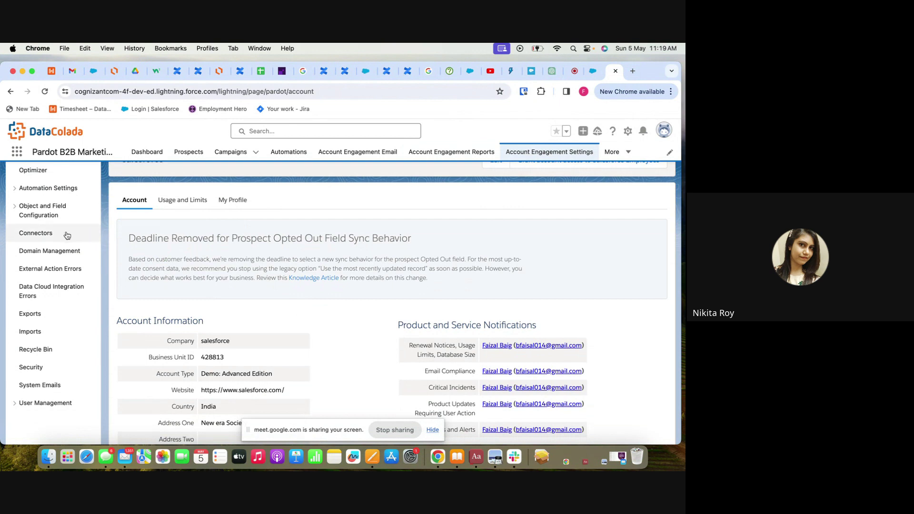
left_click(60, 253)
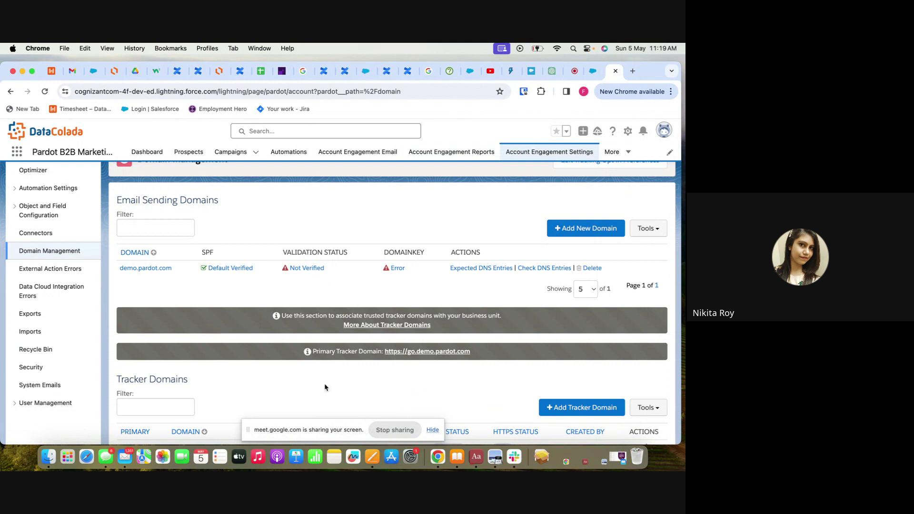
scroll(302, 372, "down", 5)
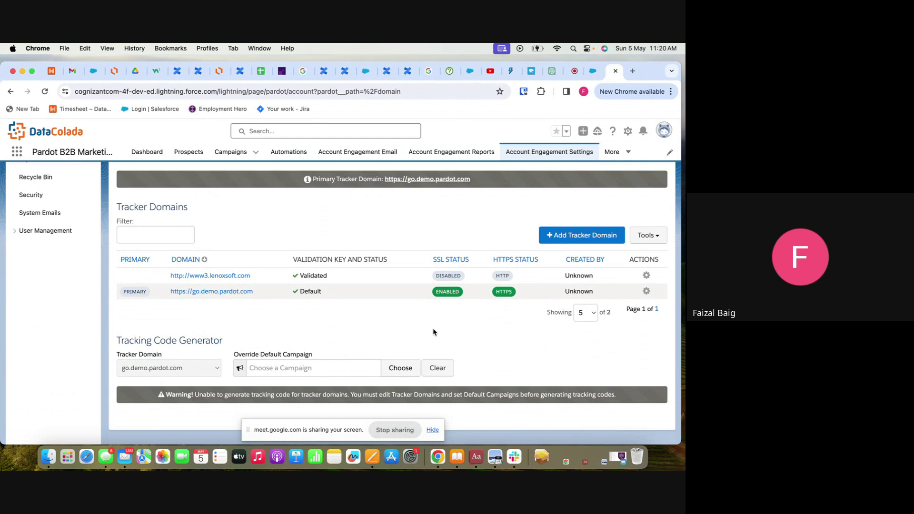
- Go back to the Demo vc list's browser tab and open the Custom Redirects list there
left_click(593, 71)
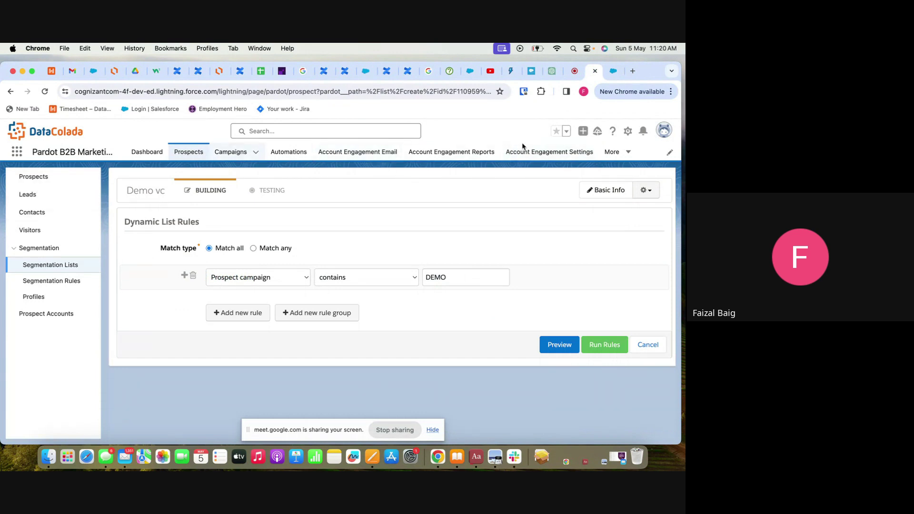
left_click(614, 151)
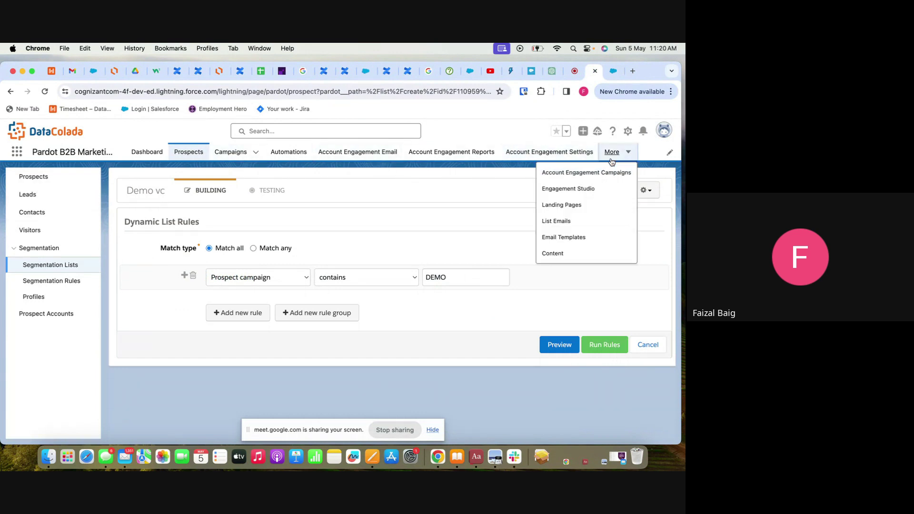
left_click(552, 252)
left_click(369, 216)
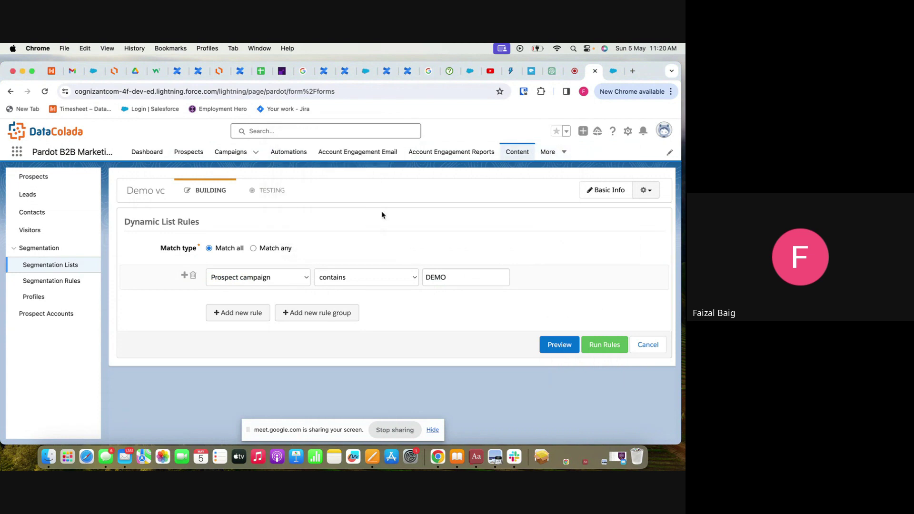
left_click(67, 266)
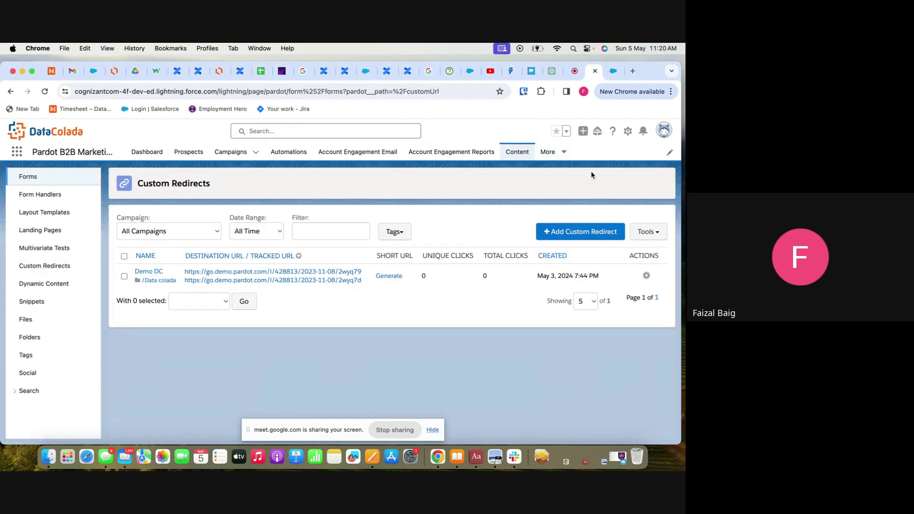
- Start a new custom redirect and review its form fields down to Completion Actions
left_click(587, 233)
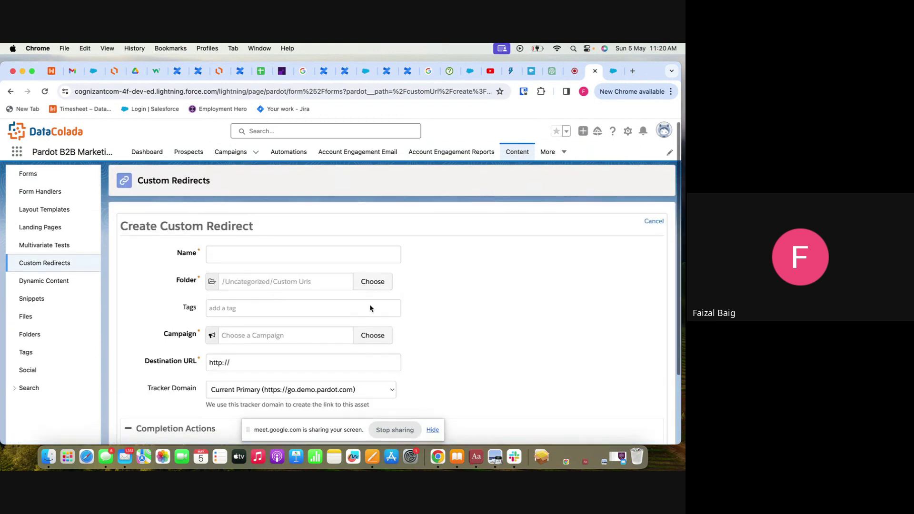
scroll(245, 346, "down", 3)
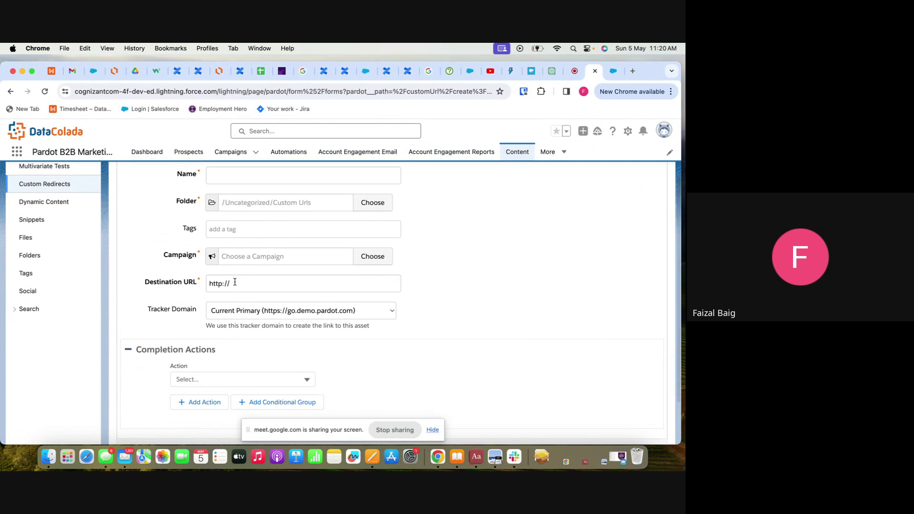
scroll(175, 297, "down", 1)
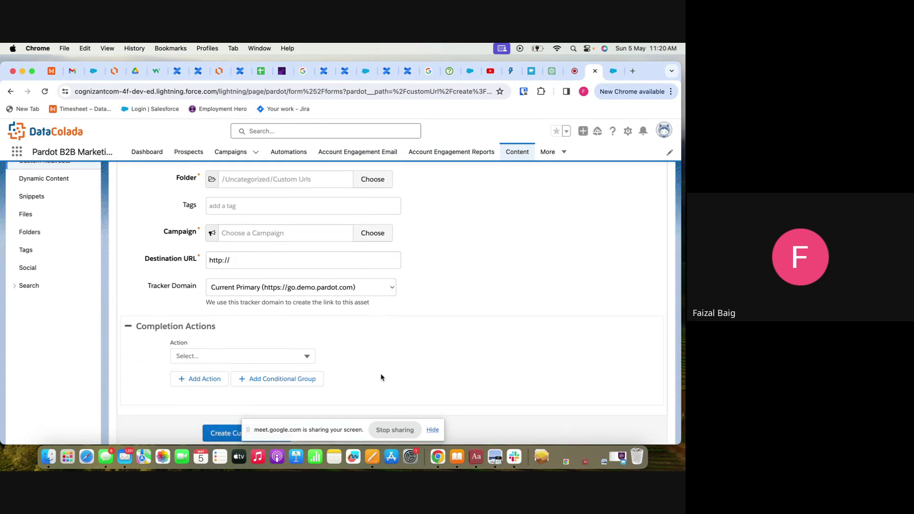
- Set the new custom redirect's completion action to Add to list and check its list search field
scroll(371, 374, "down", 2)
scroll(453, 274, "up", 4)
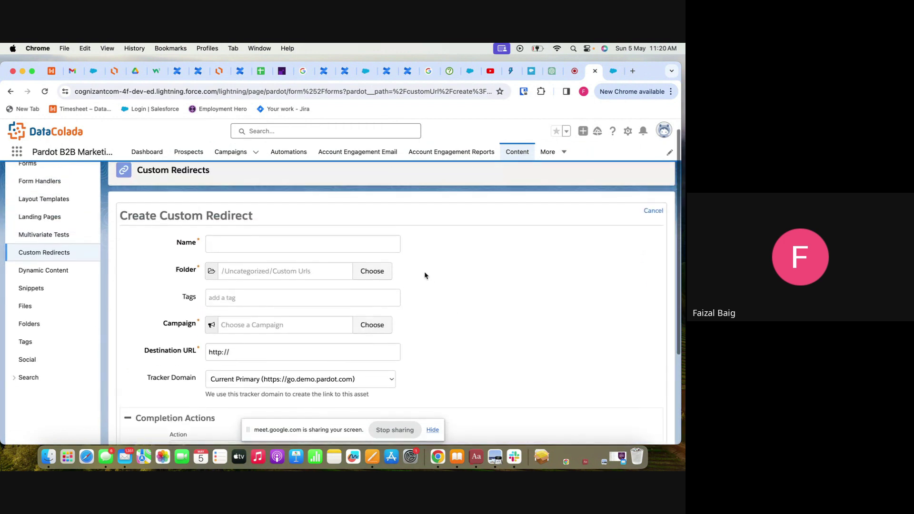
scroll(410, 281, "down", 5)
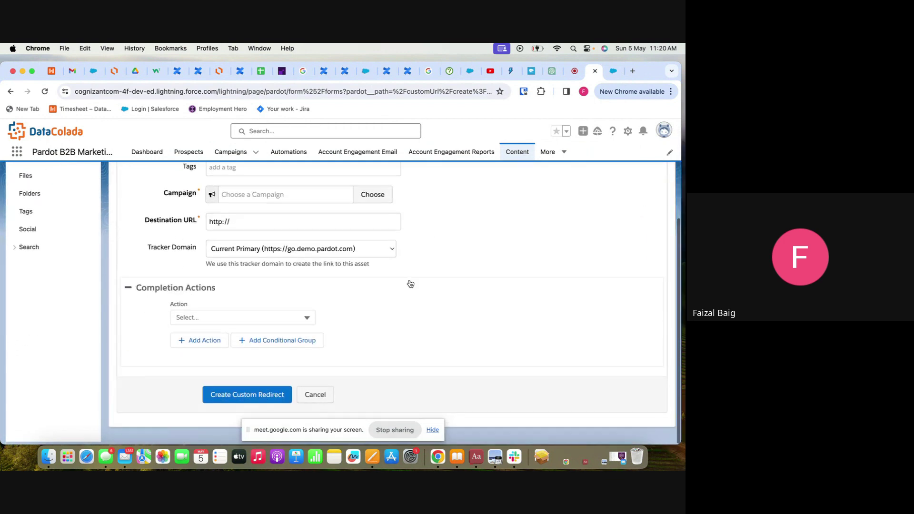
left_click(274, 321)
scroll(274, 343, "down", 1)
scroll(269, 359, "up", 2)
scroll(343, 322, "up", 1)
scroll(343, 322, "up", 1)
scroll(255, 407, "up", 1)
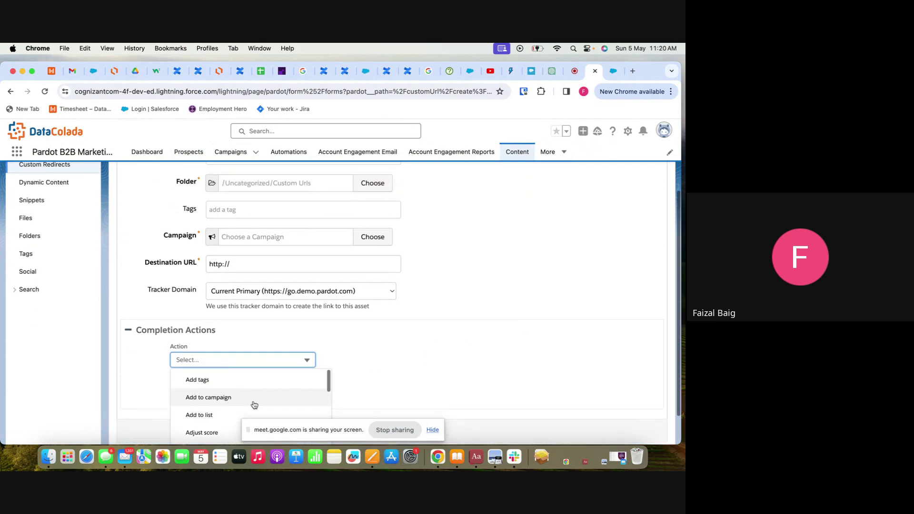
scroll(436, 347, "down", 2)
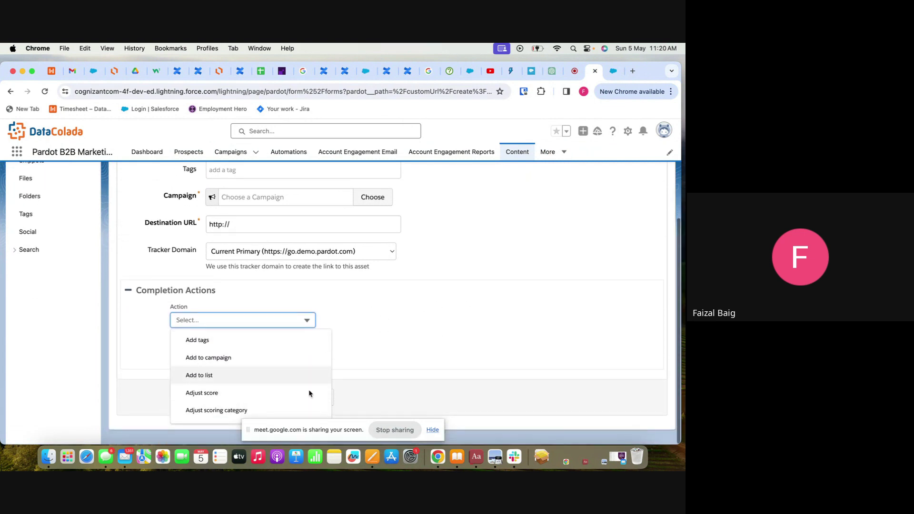
left_click(242, 379)
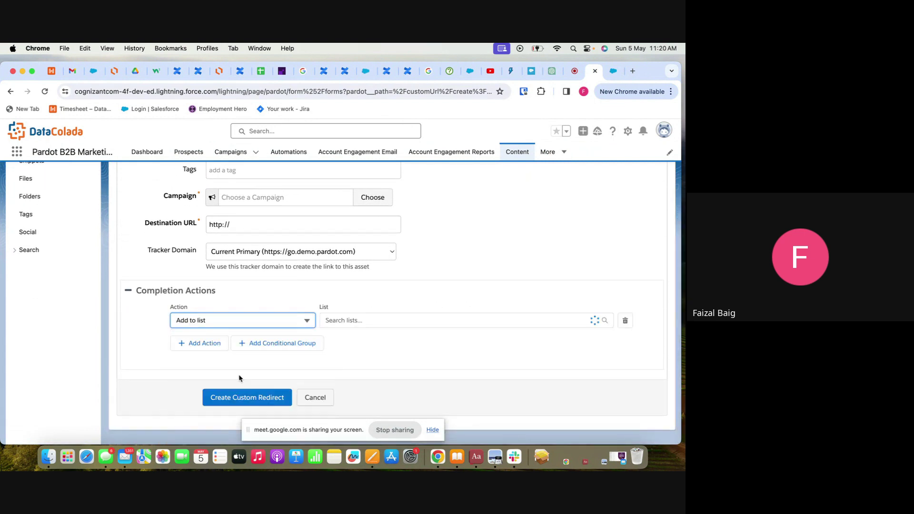
left_click(566, 319)
left_click(530, 261)
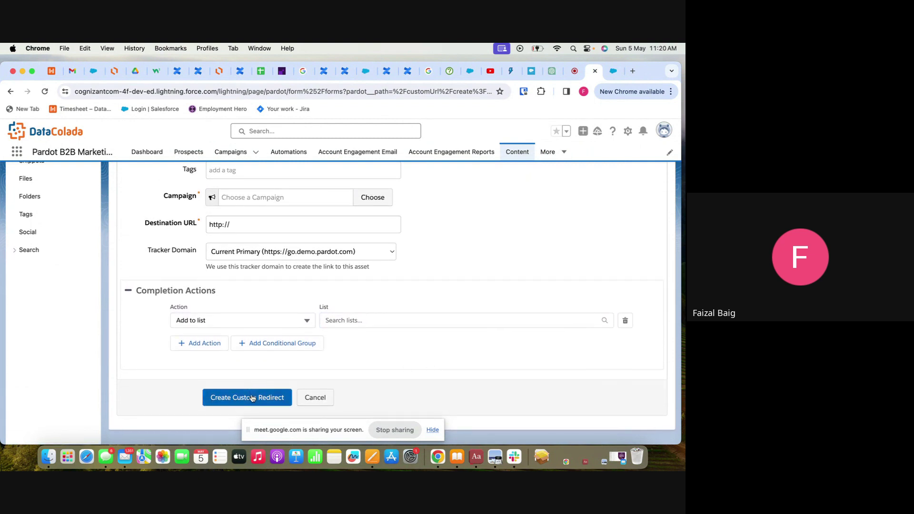
scroll(362, 352, "up", 3)
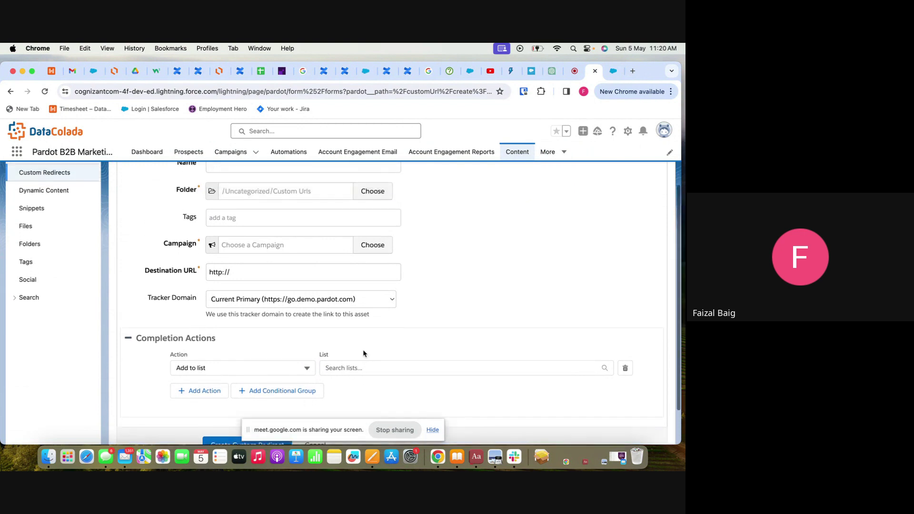
- Switch to the Domain Management browser tab, open the Prospects list there and examine its view filter options
left_click(614, 72)
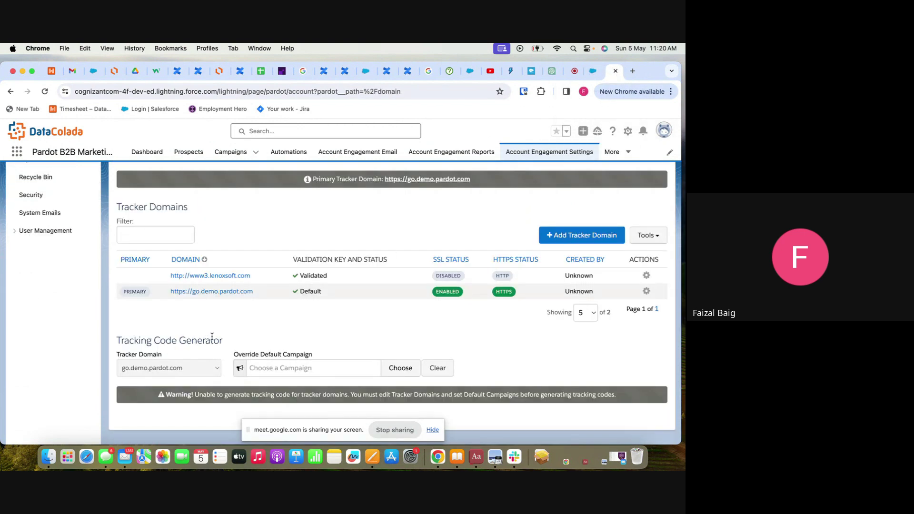
scroll(226, 330, "up", 5)
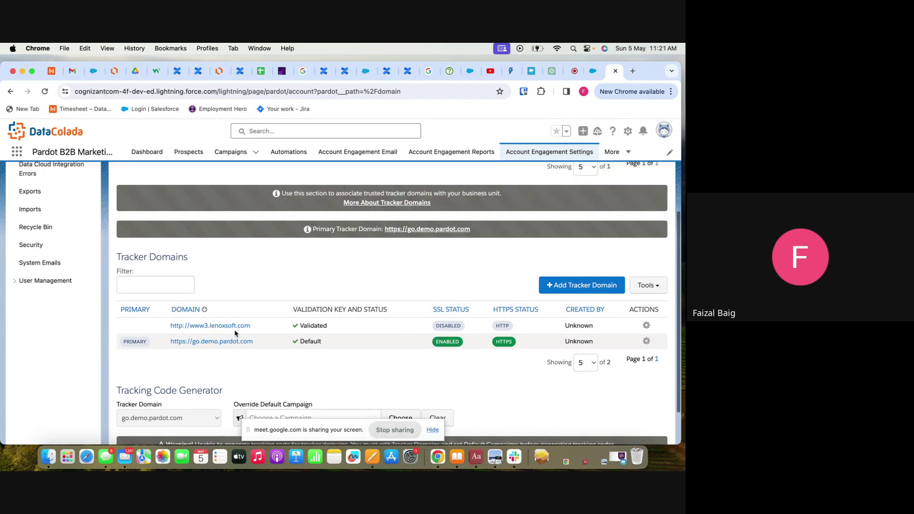
left_click(188, 152)
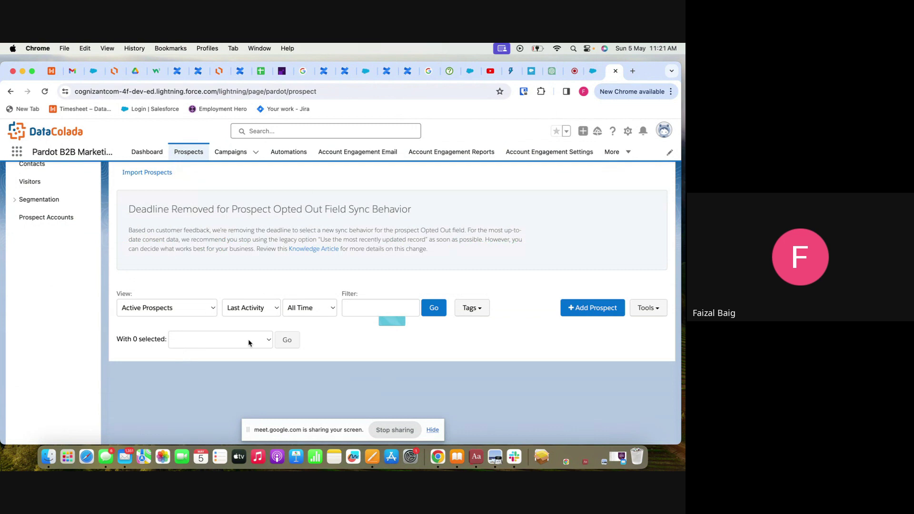
scroll(248, 342, "down", 3)
scroll(248, 342, "up", 3)
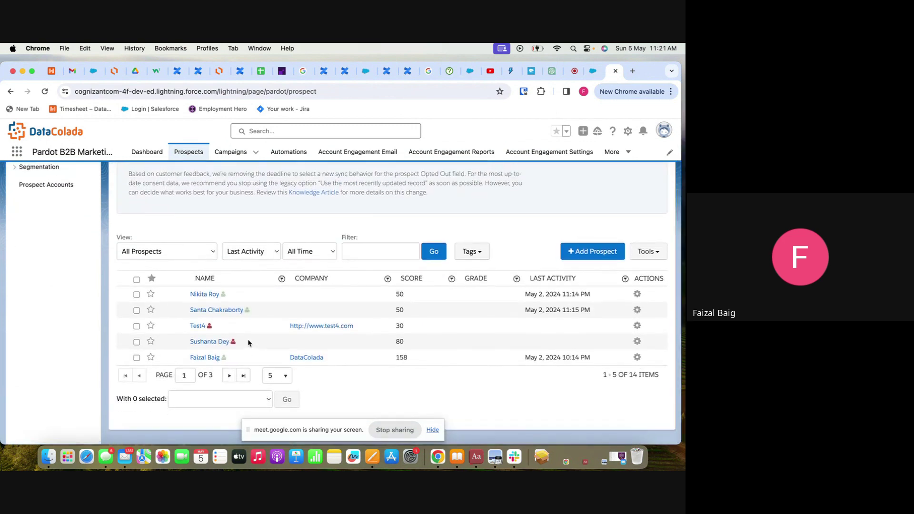
left_click(175, 335)
scroll(175, 334, "down", 2)
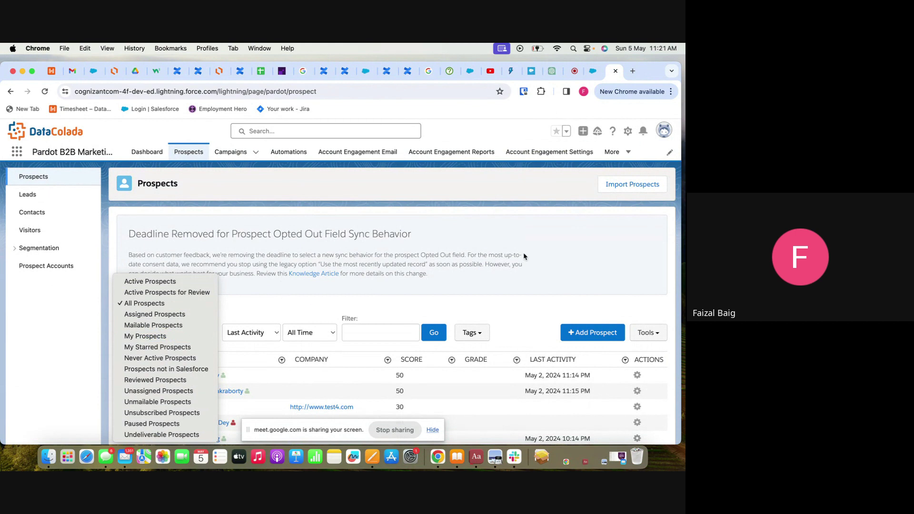
left_click(446, 300)
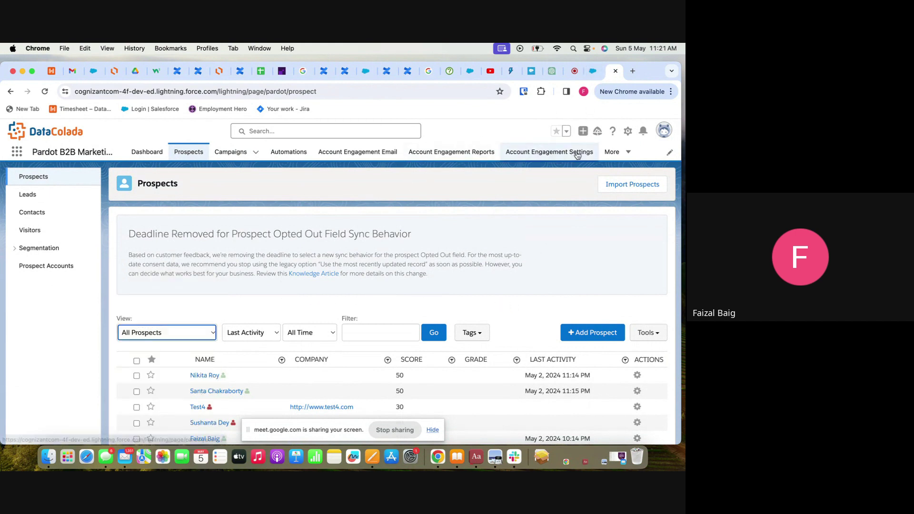
- Open Standard Form from the marketing content forms and review its details down to the prospects table
left_click(613, 152)
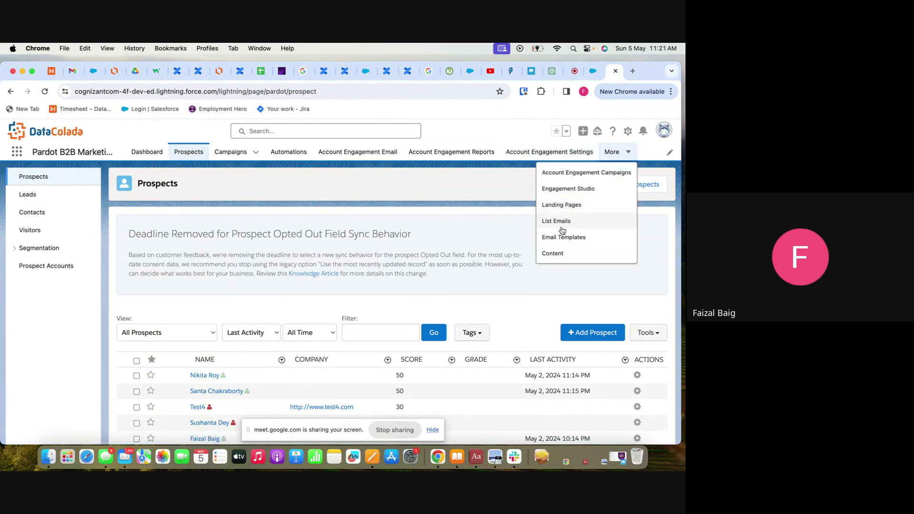
left_click(554, 253)
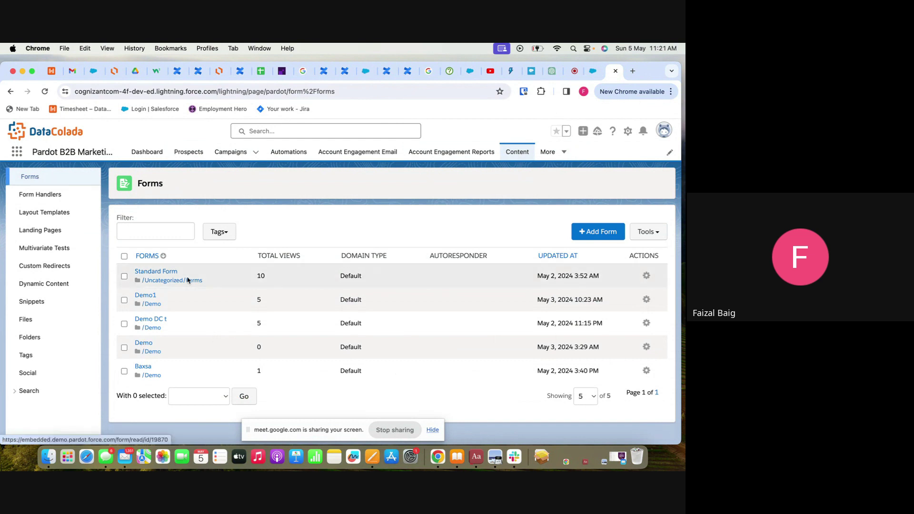
left_click(170, 272)
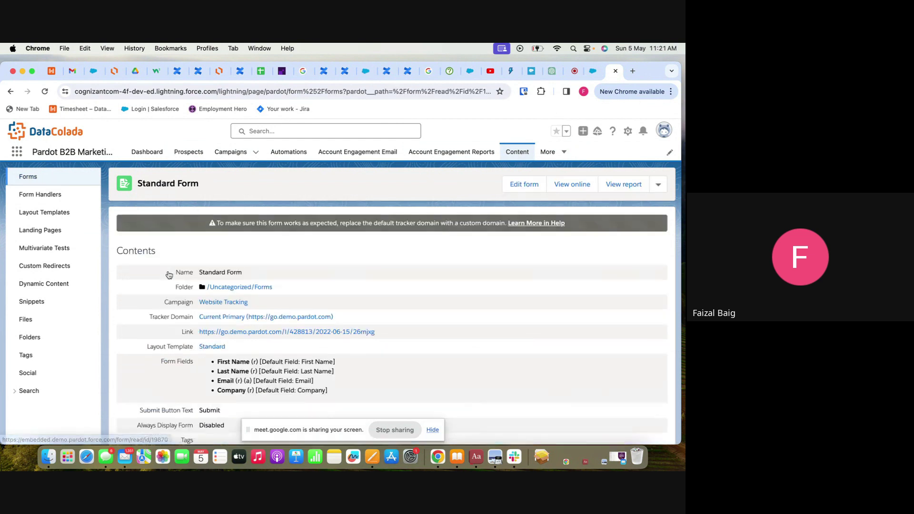
scroll(523, 374, "down", 15)
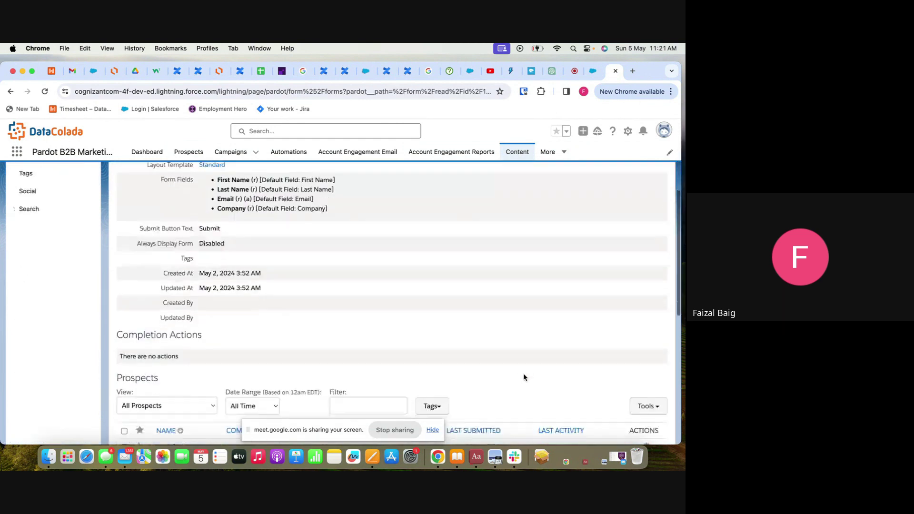
scroll(410, 344, "up", 5)
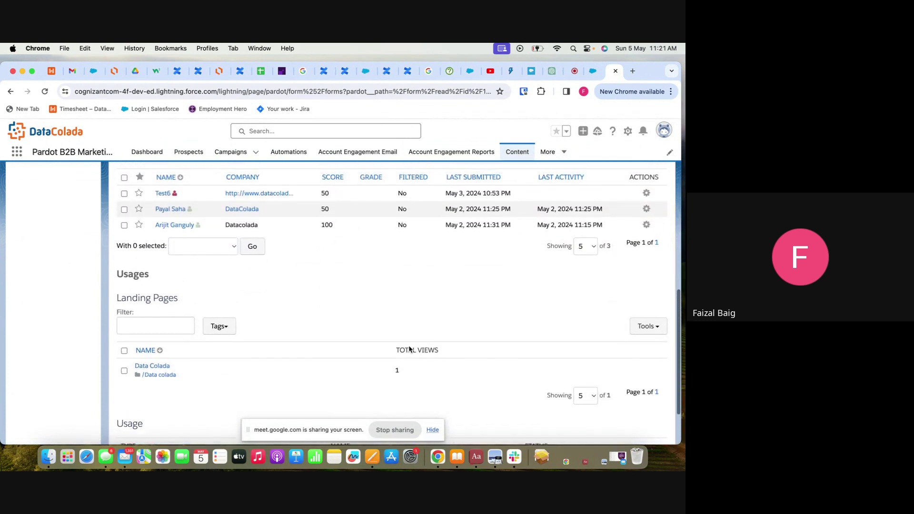
scroll(409, 348, "up", 2)
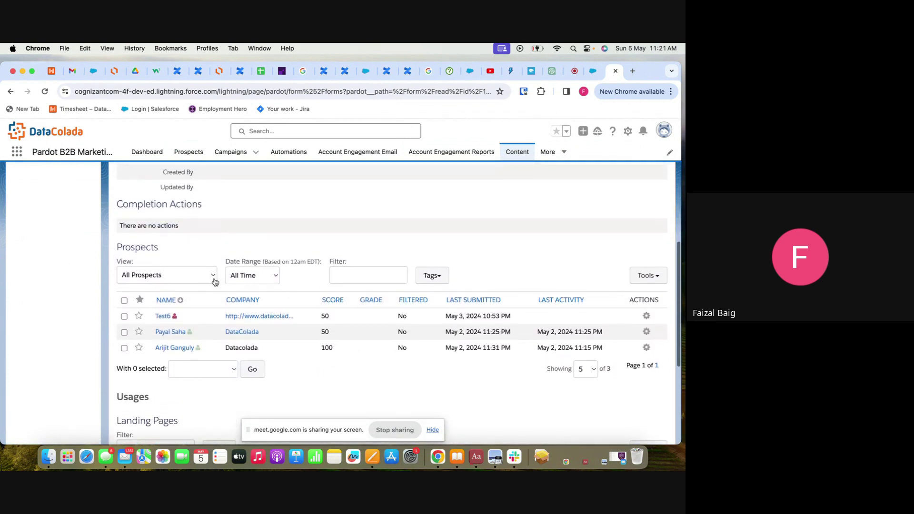
- Examine the view options of Standard Form's prospects table and the form's landing page usages
left_click(195, 276)
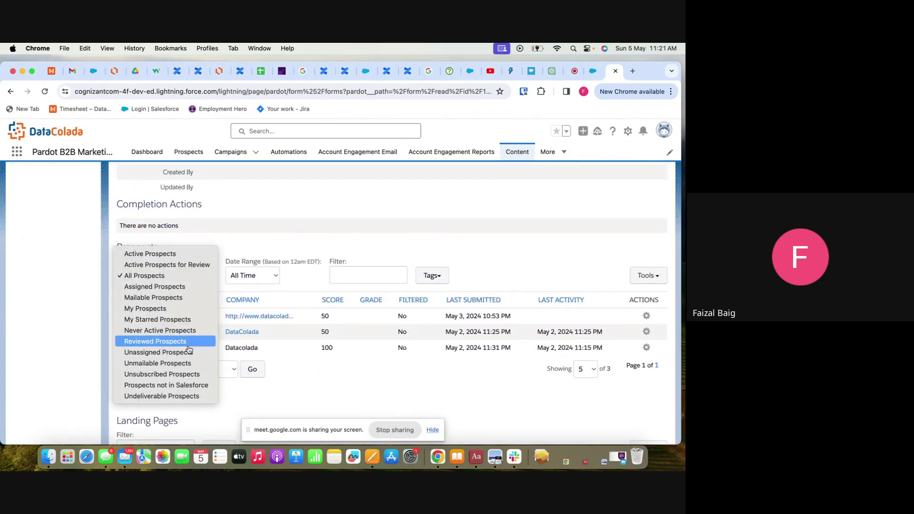
left_click(321, 205)
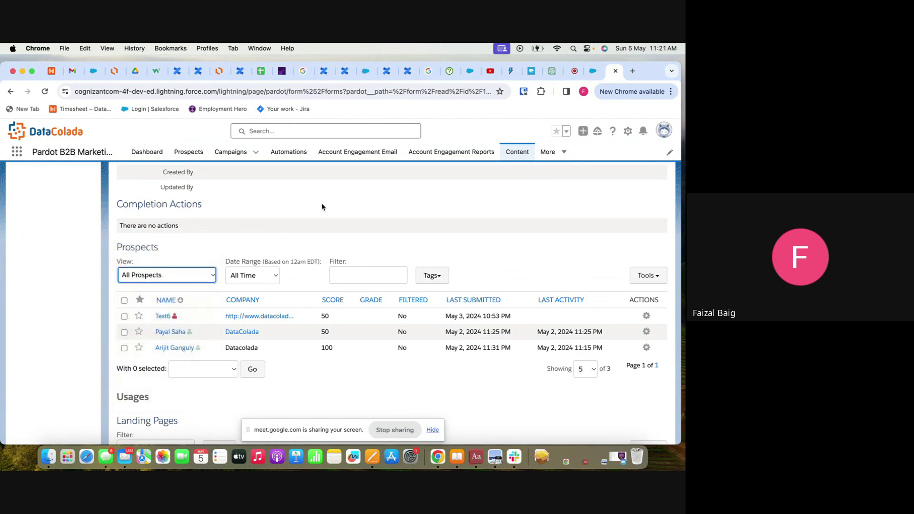
scroll(327, 245, "down", 1)
scroll(305, 317, "down", 5)
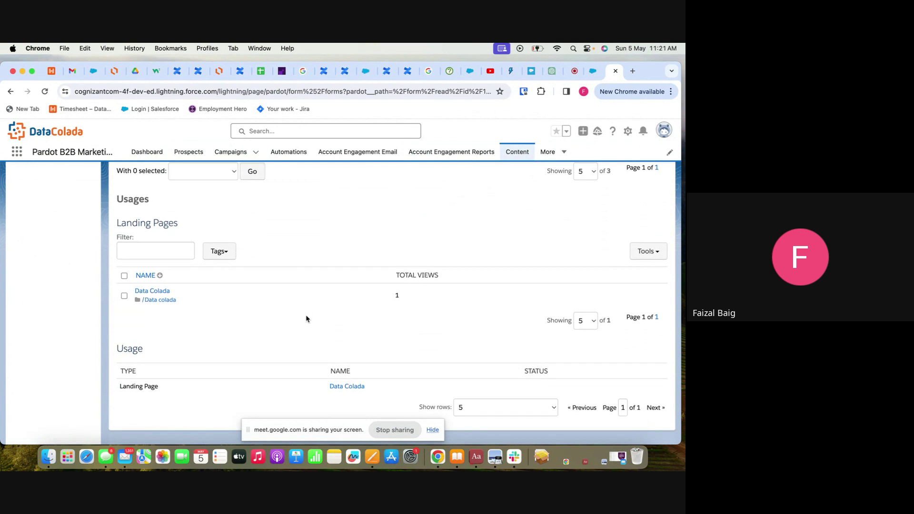
scroll(307, 319, "up", 1)
scroll(307, 319, "down", 1)
scroll(306, 316, "up", 15)
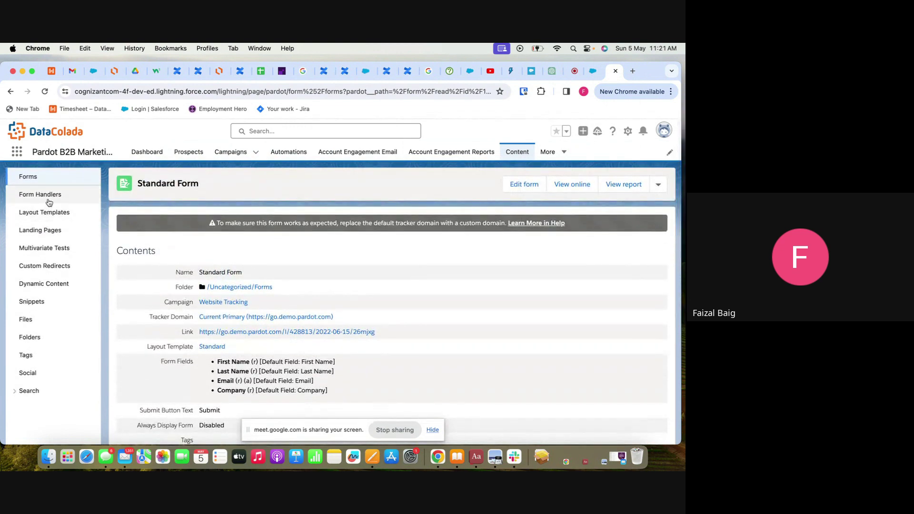
- View the Form Handlers list, and open the Demo landing page from the Landing Pages list
left_click(50, 200)
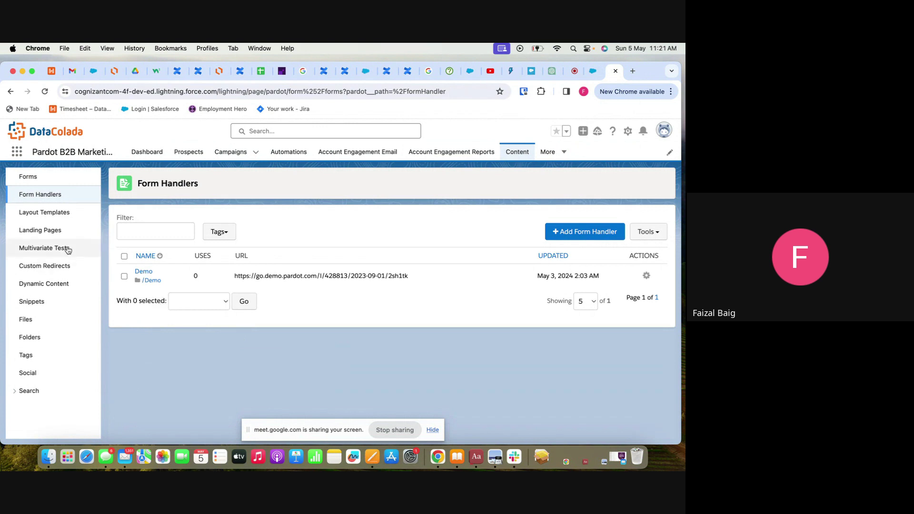
left_click(54, 232)
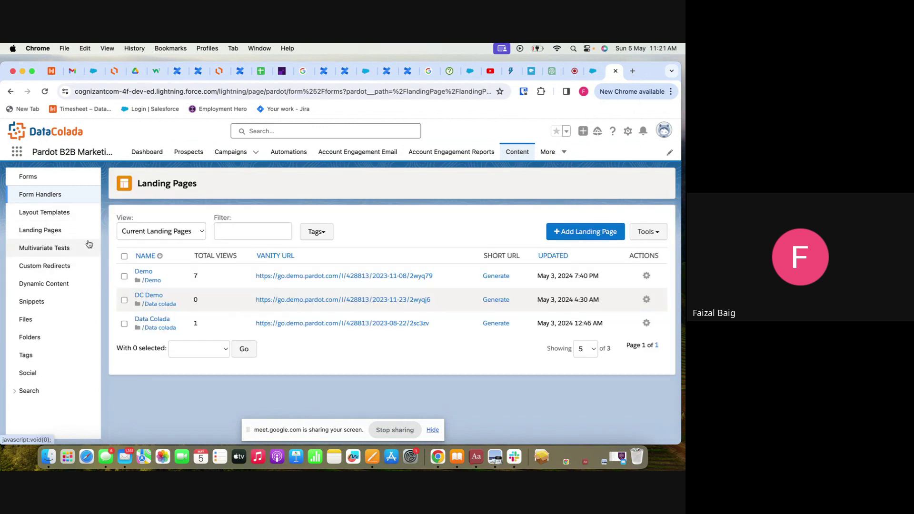
left_click(144, 272)
scroll(212, 333, "down", 5)
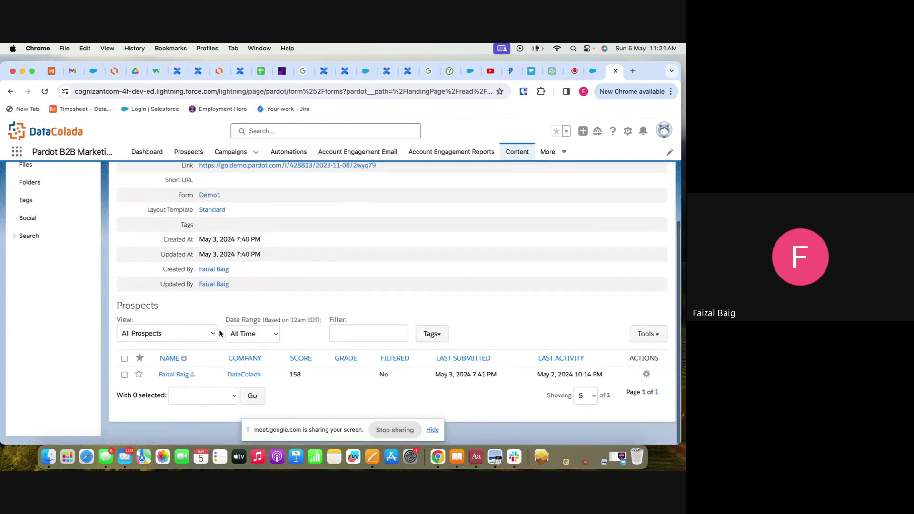
- Examine the prospect view options on the Demo landing page and review the page's content details
scroll(219, 330, "up", 1)
left_click(196, 341)
scroll(197, 335, "down", 2)
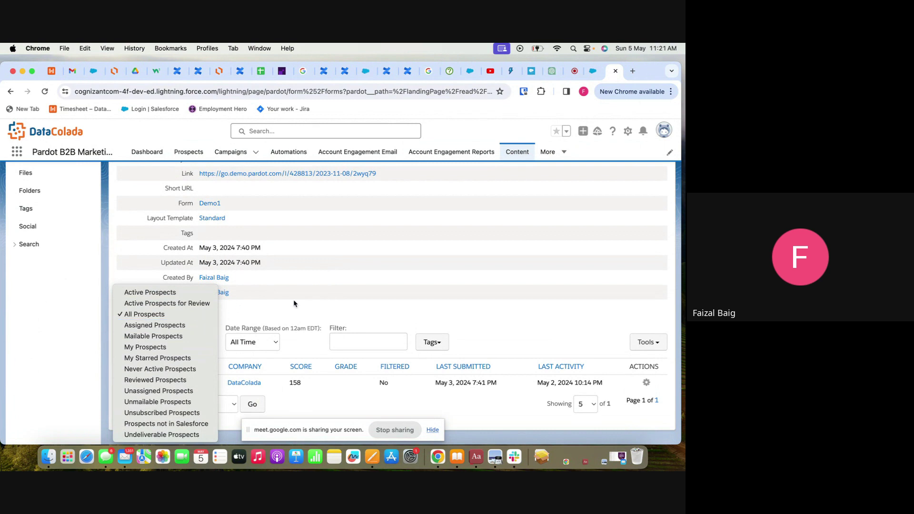
left_click(335, 271)
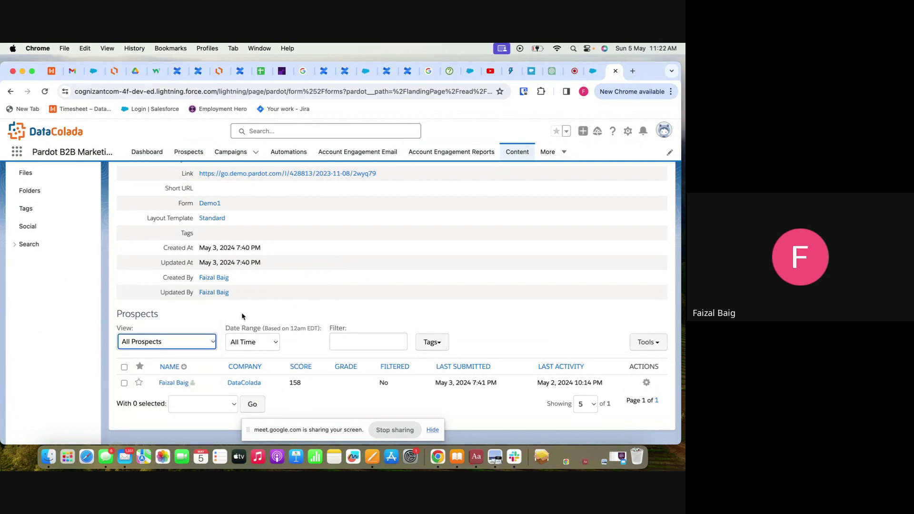
scroll(280, 314, "up", 5)
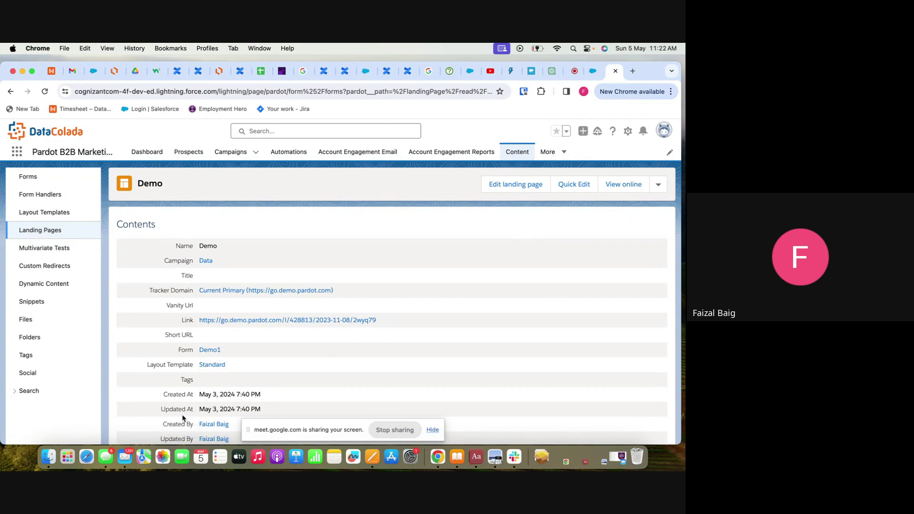
- Return to the browser tab with the unsaved custom redirect and review its form fields
left_click(587, 71)
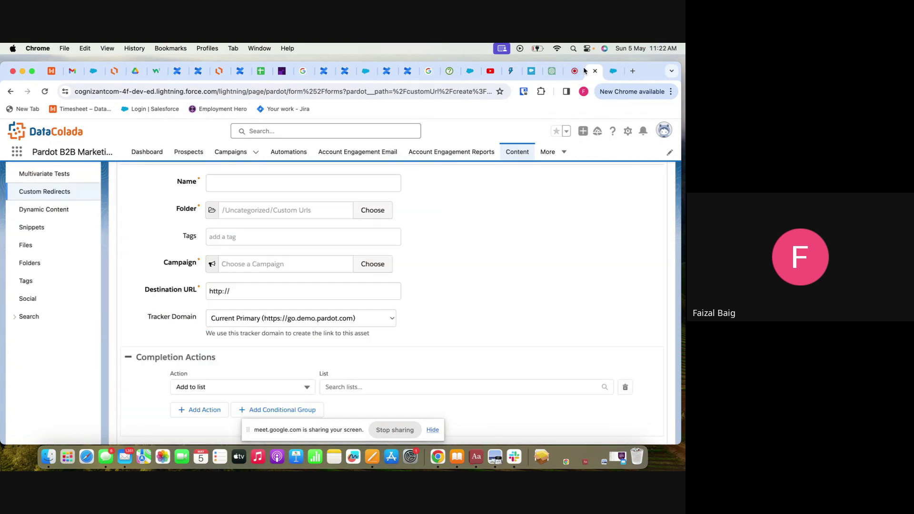
scroll(247, 329, "up", 3)
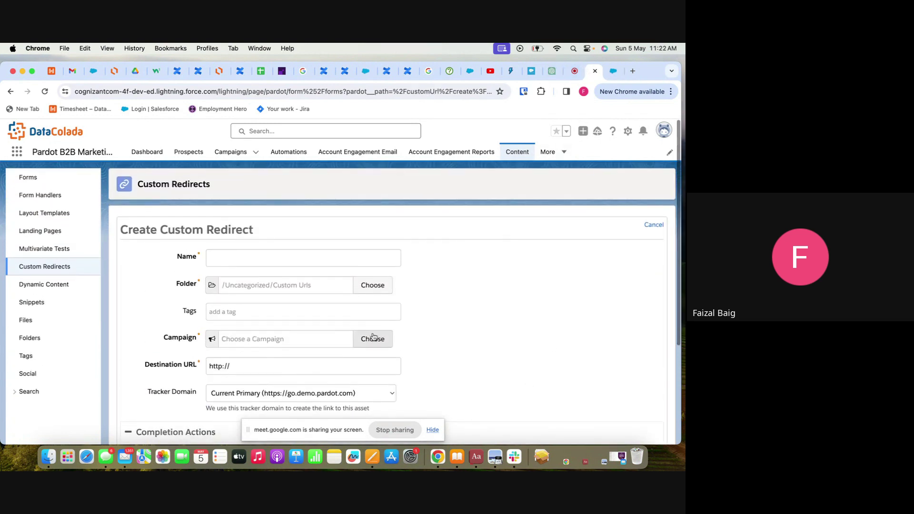
scroll(367, 253, "down", 1)
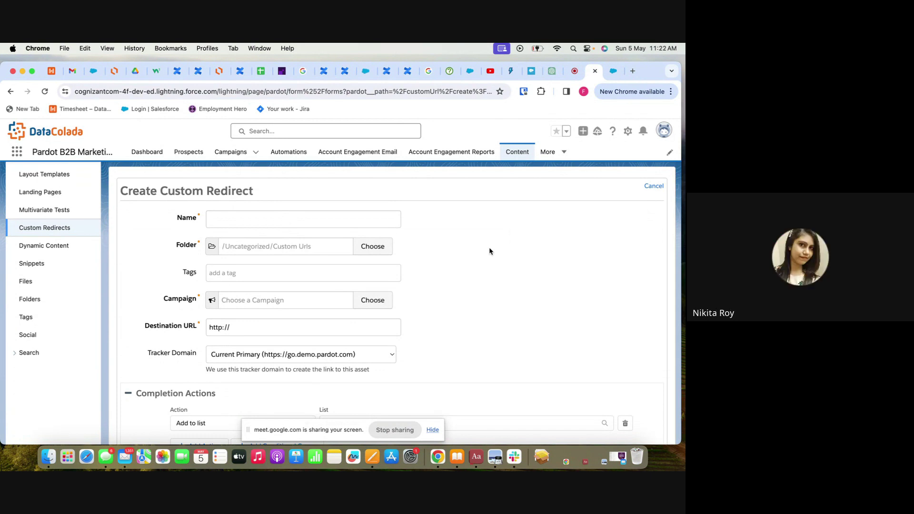
- Switch to the Meet call and stop sharing the screen
left_click(575, 71)
left_click(393, 429)
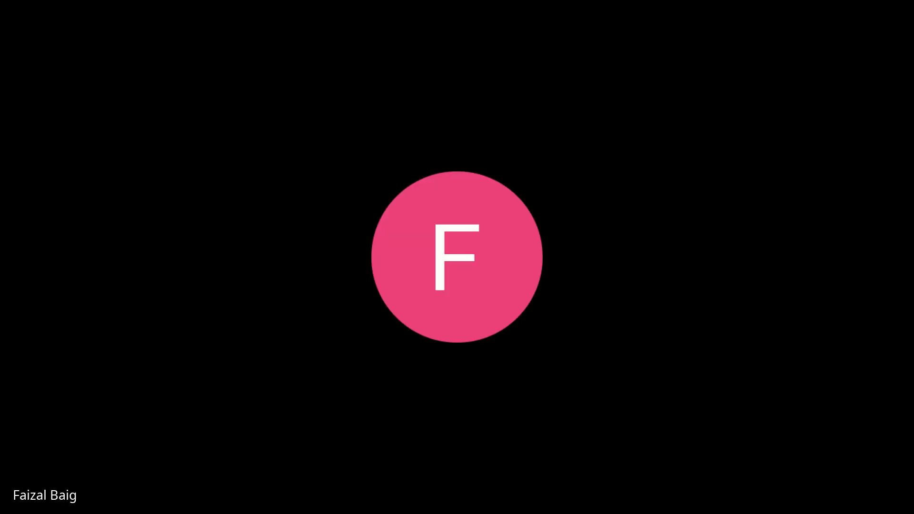
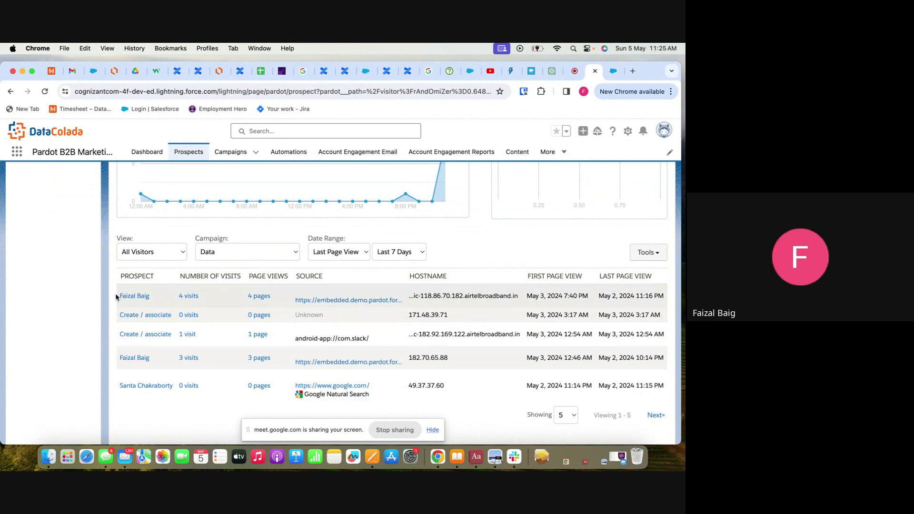
- Highlight the prospect name in the first row of the Visitors table
left_click_drag(116, 297, 153, 298)
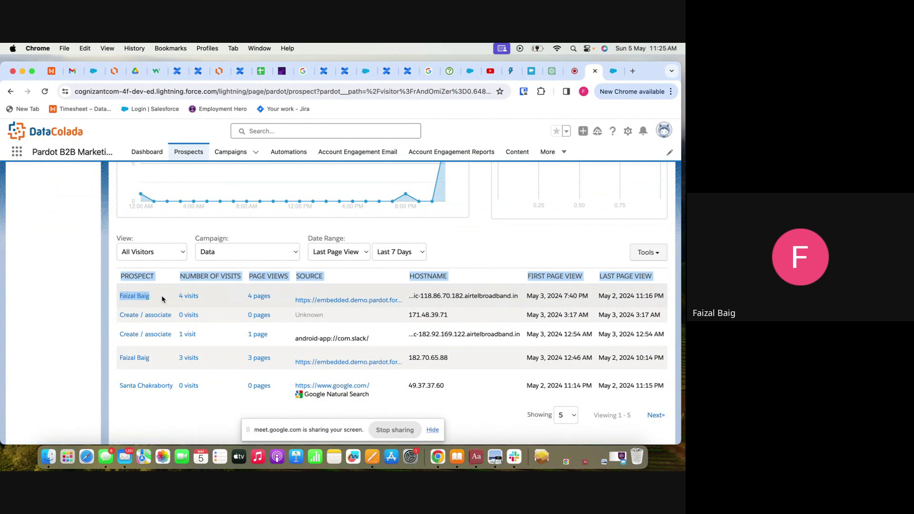
- Highlight the first visitor's number of visits, then the source and hostname of the visitor who came from android-app://com.slack/
left_click(217, 301)
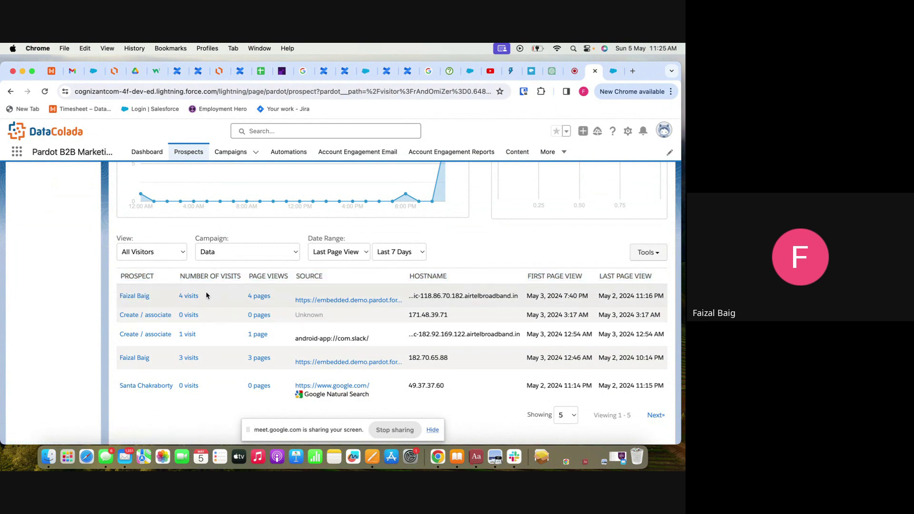
left_click_drag(208, 300, 176, 298)
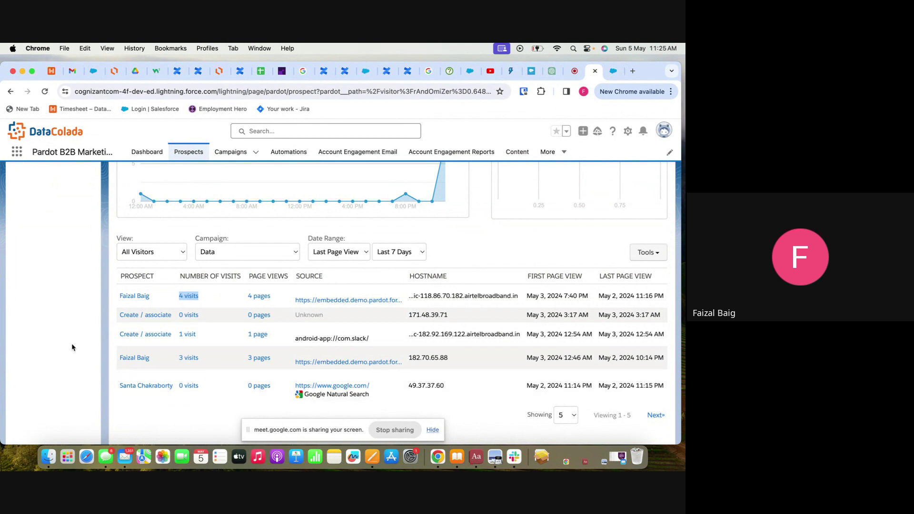
left_click(111, 338)
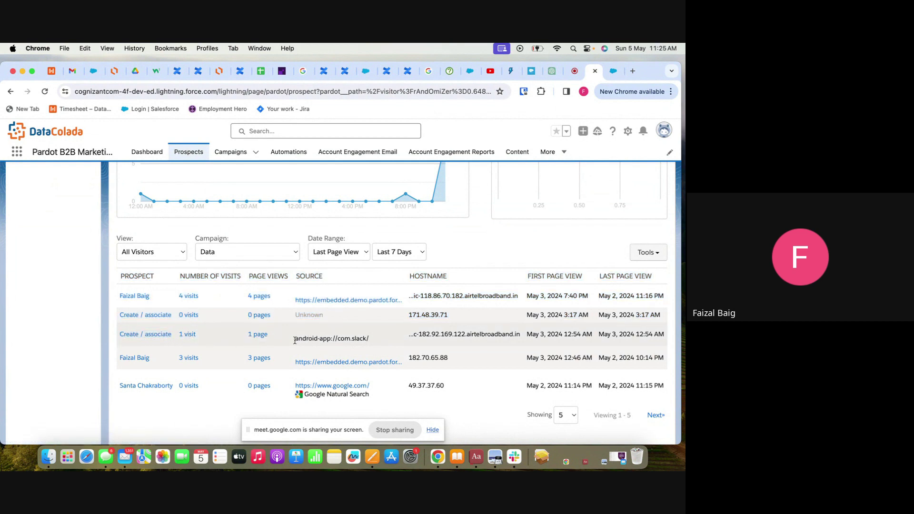
left_click_drag(294, 339, 371, 343)
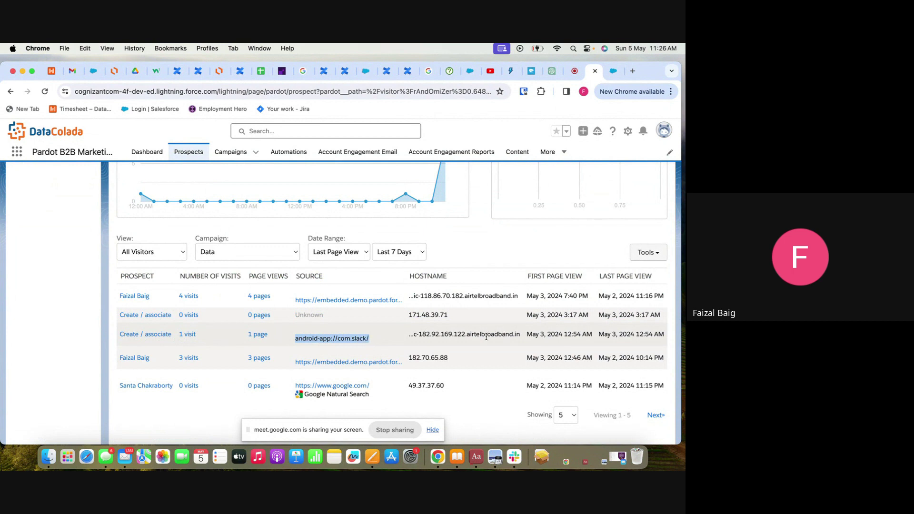
left_click_drag(521, 335, 413, 337)
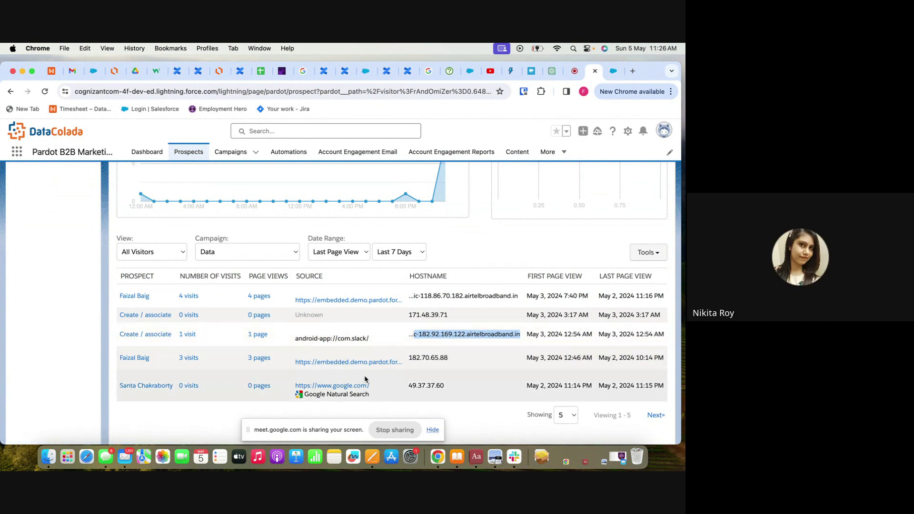
- Examine the Visitors page's page view and new visitor charts and the visitor table beneath them
scroll(365, 379, "up", 10)
scroll(263, 298, "down", 1)
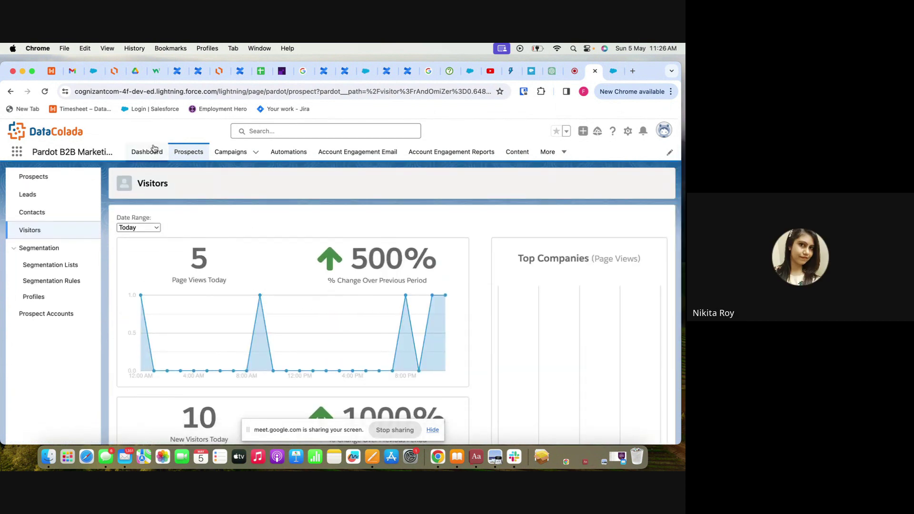
scroll(116, 253, "down", 5)
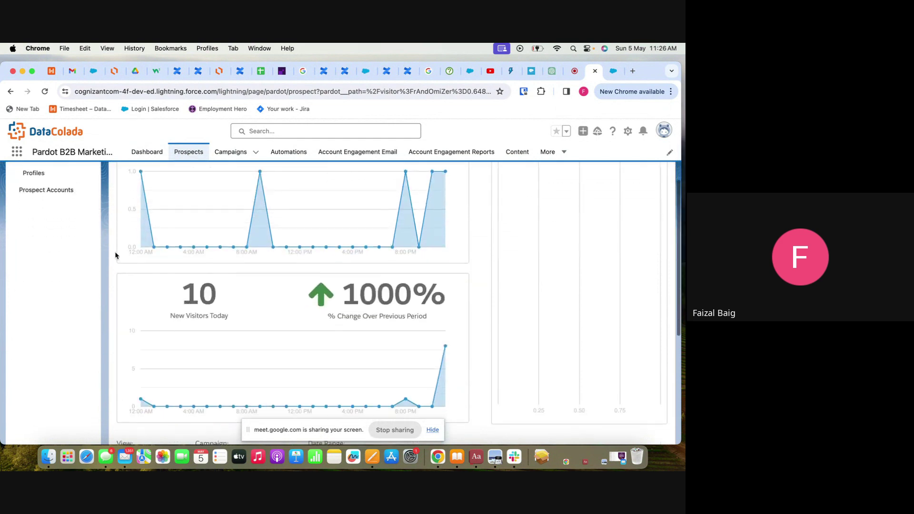
scroll(29, 224, "up", 5)
scroll(218, 303, "down", 6)
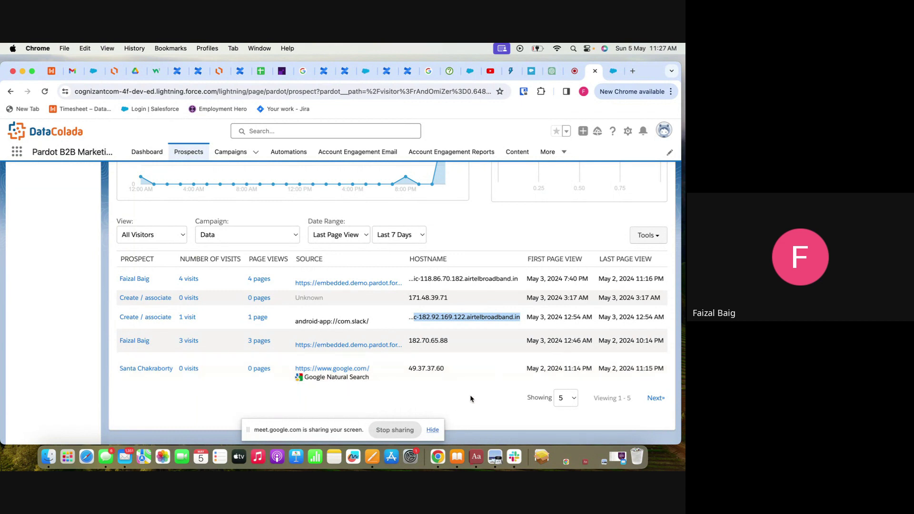
scroll(476, 399, "up", 4)
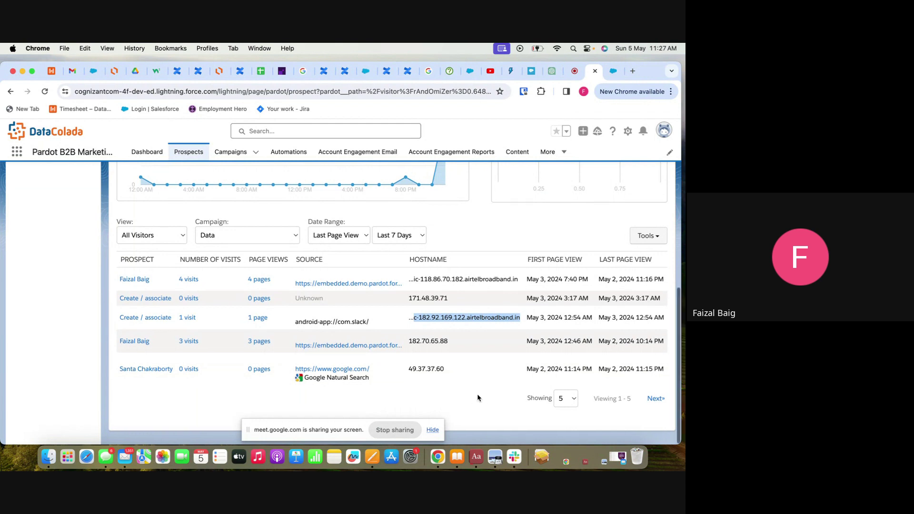
scroll(478, 399, "up", 9)
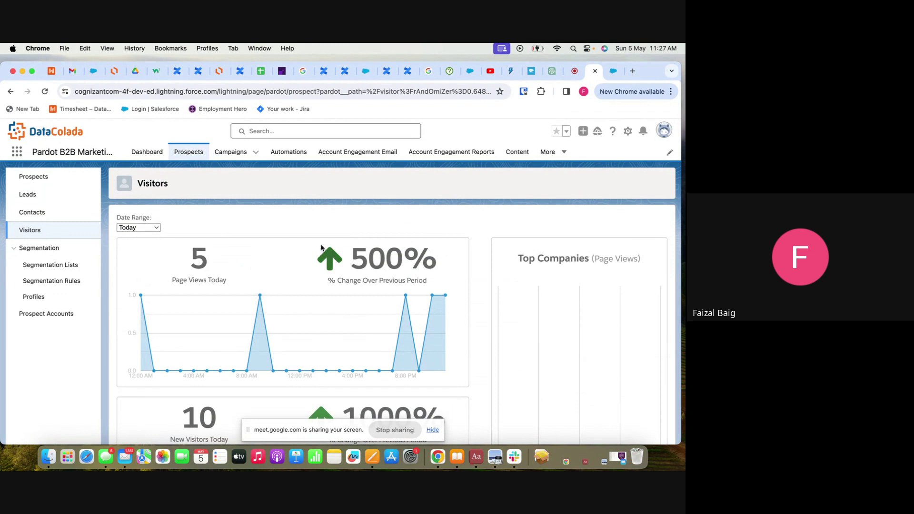
scroll(357, 316, "down", 8)
scroll(359, 317, "down", 2)
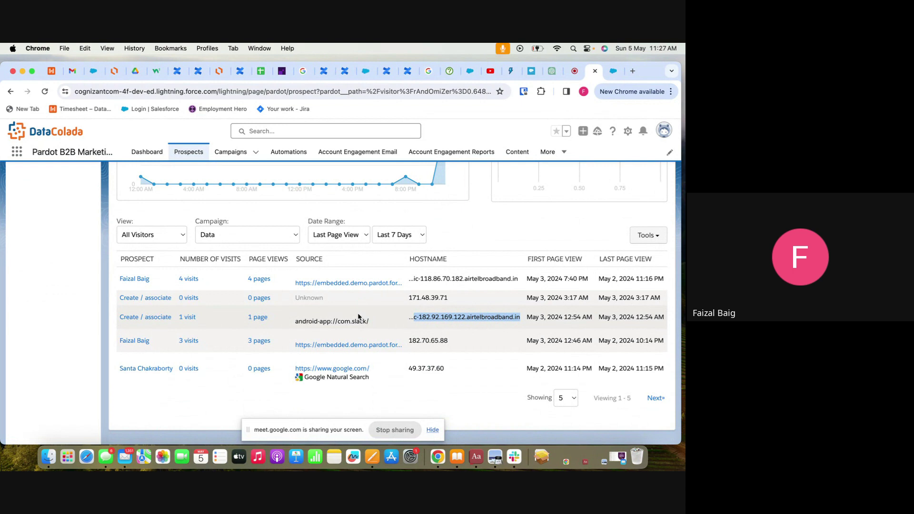
- Open the first visitor's source link and the Google Natural Search source link, closing each page after viewing it
left_click(347, 282)
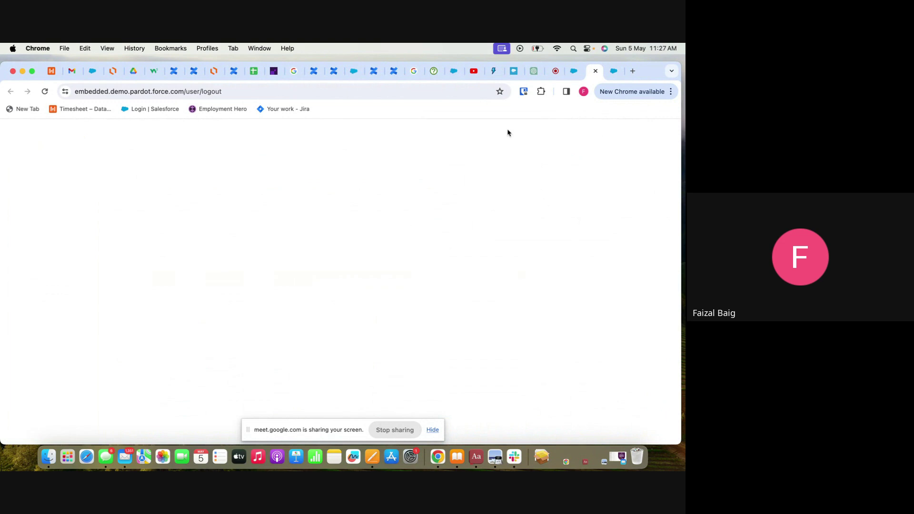
left_click(595, 71)
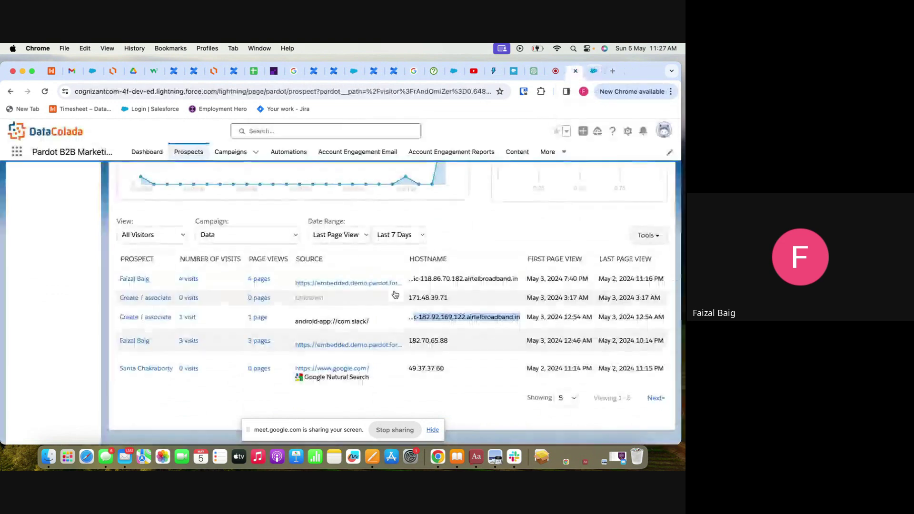
left_click(332, 369)
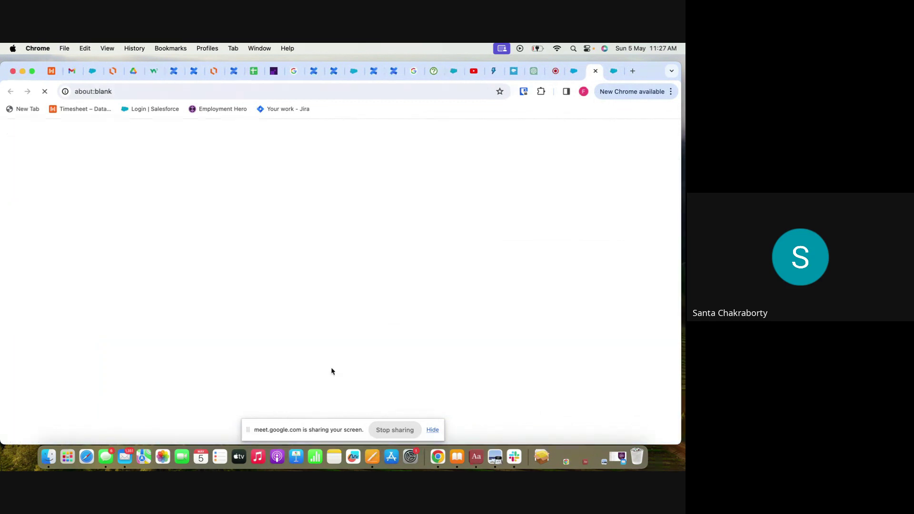
left_click(595, 71)
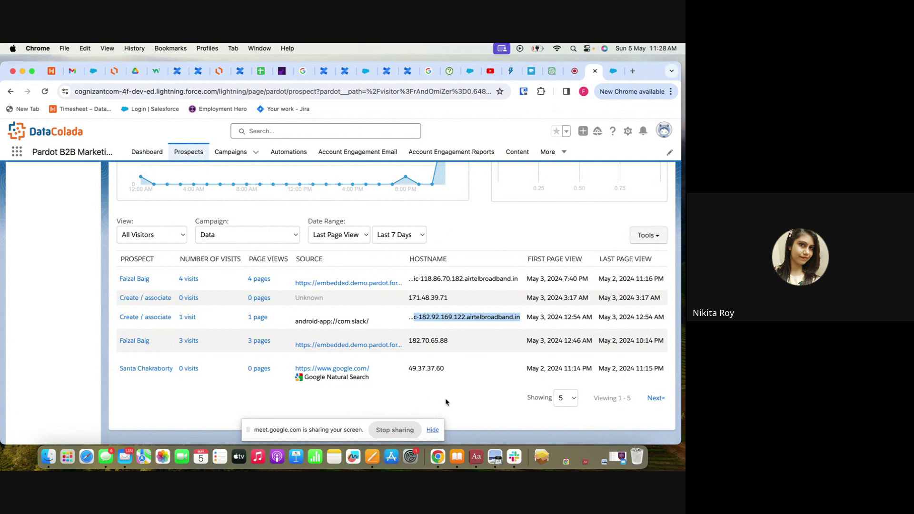
- Open the Forms list under Content, close the extra Salesforce browser tab and reload the Forms page
scroll(445, 402, "up", 10)
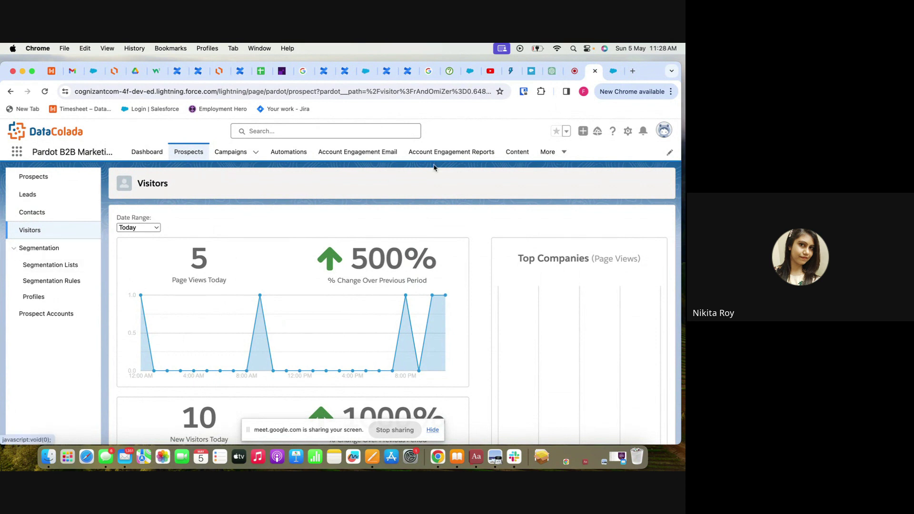
left_click(523, 155)
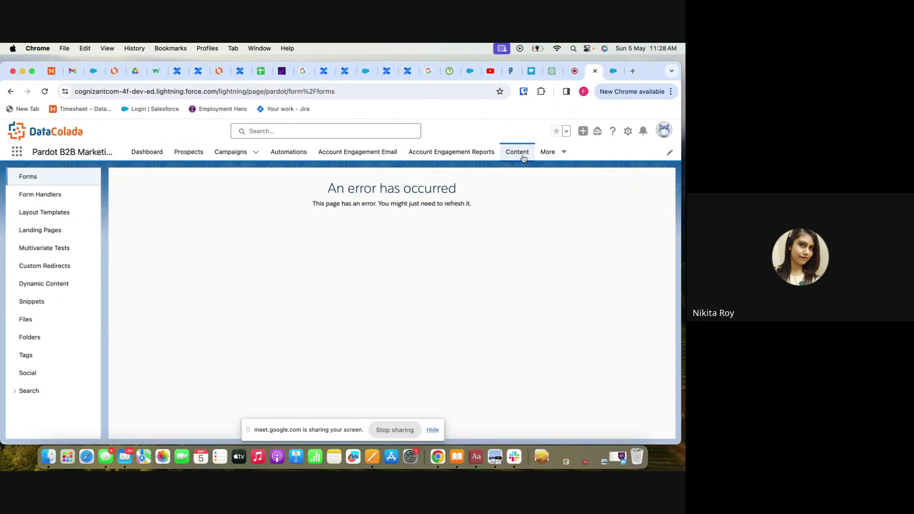
left_click(620, 72)
left_click(616, 71)
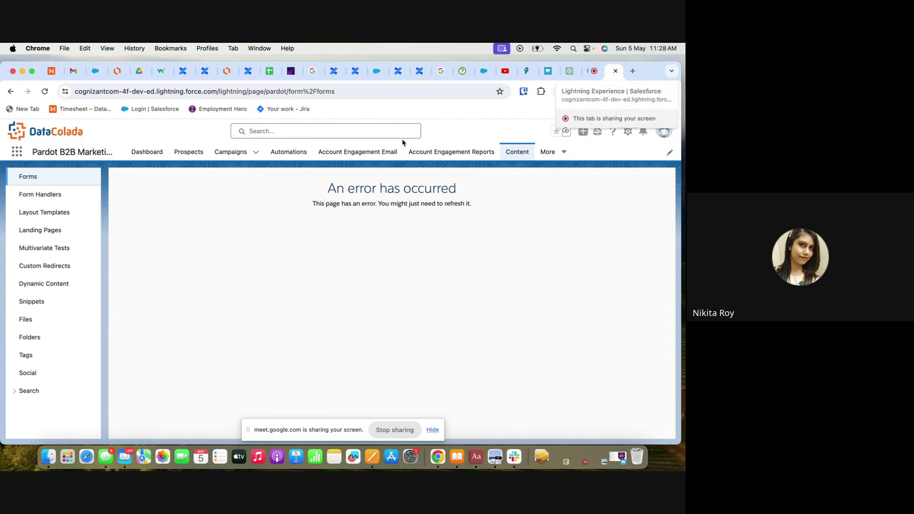
left_click(46, 92)
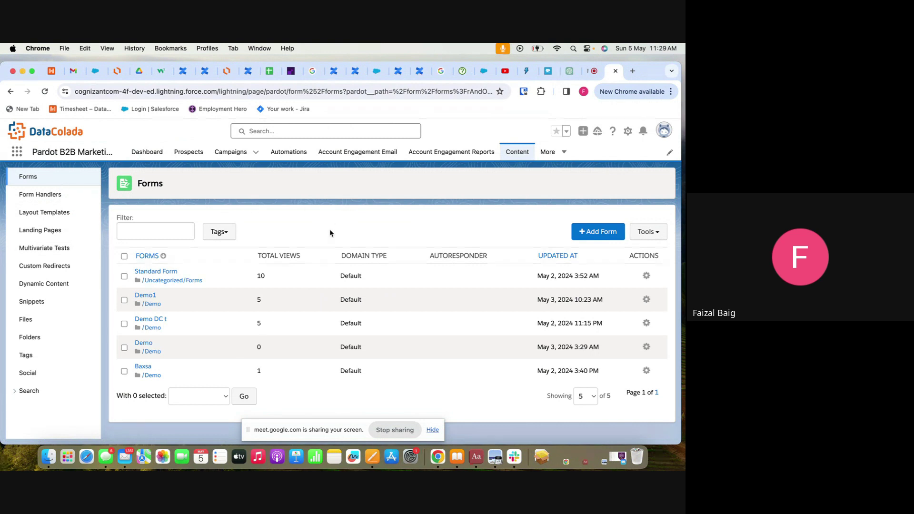
- Open Standard Form, highlight its link and review its contents and associated prospects
left_click(167, 272)
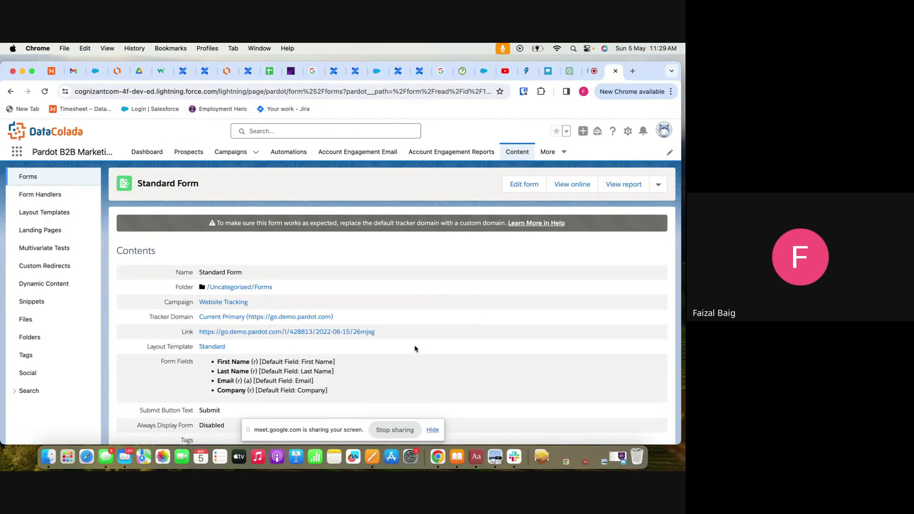
scroll(413, 354, "down", 1)
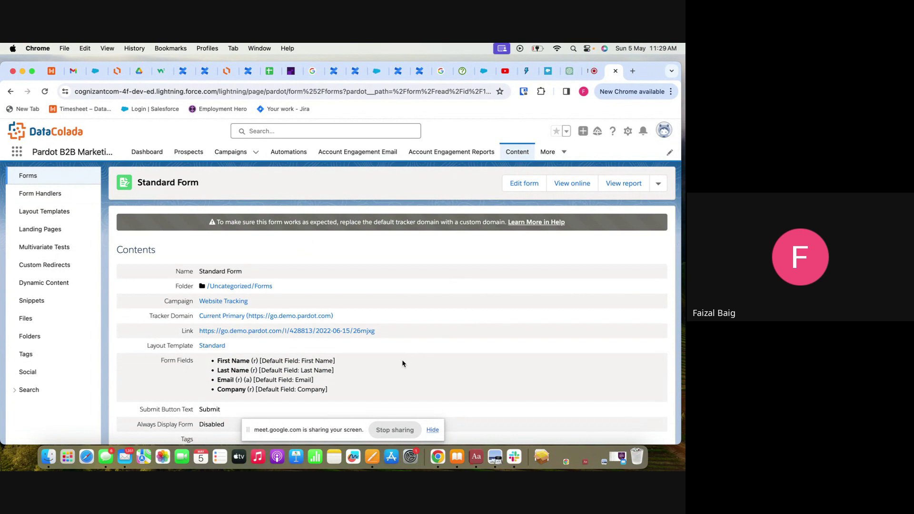
left_click_drag(386, 332, 197, 336)
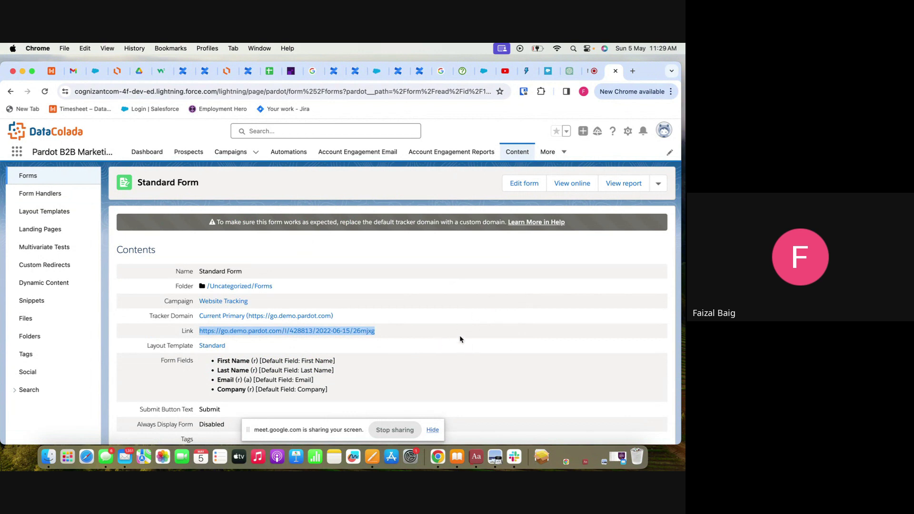
scroll(457, 341, "down", 1)
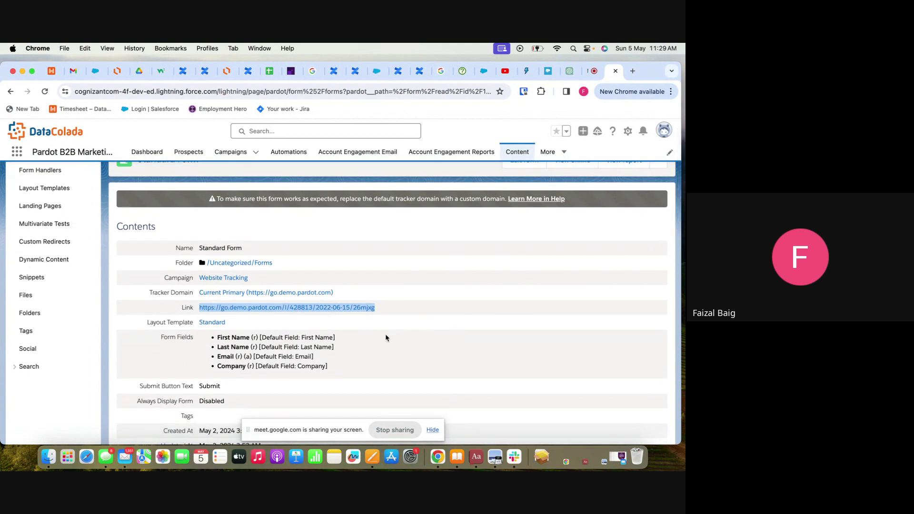
scroll(386, 338, "down", 6)
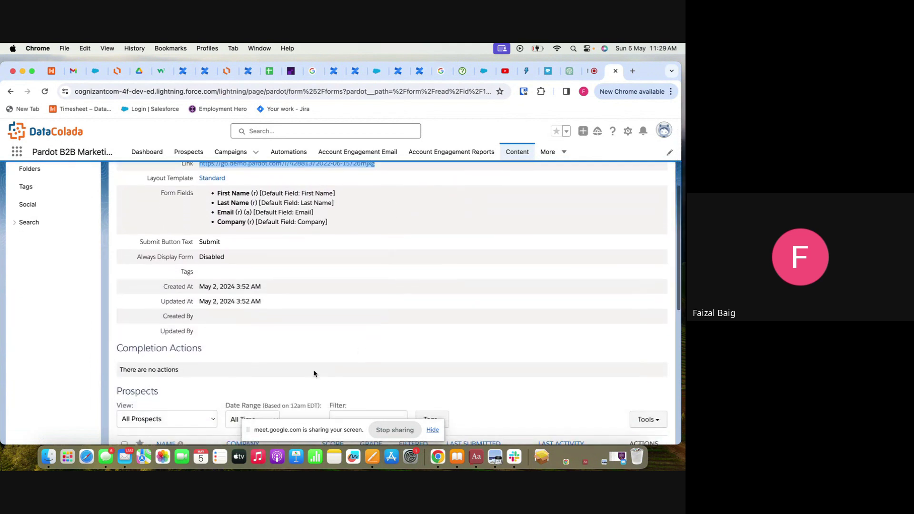
scroll(315, 373, "down", 5)
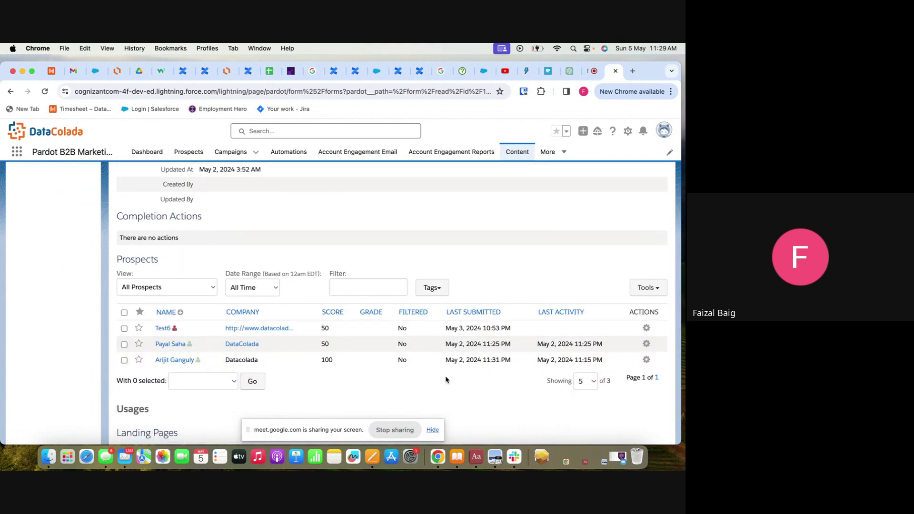
scroll(446, 380, "up", 10)
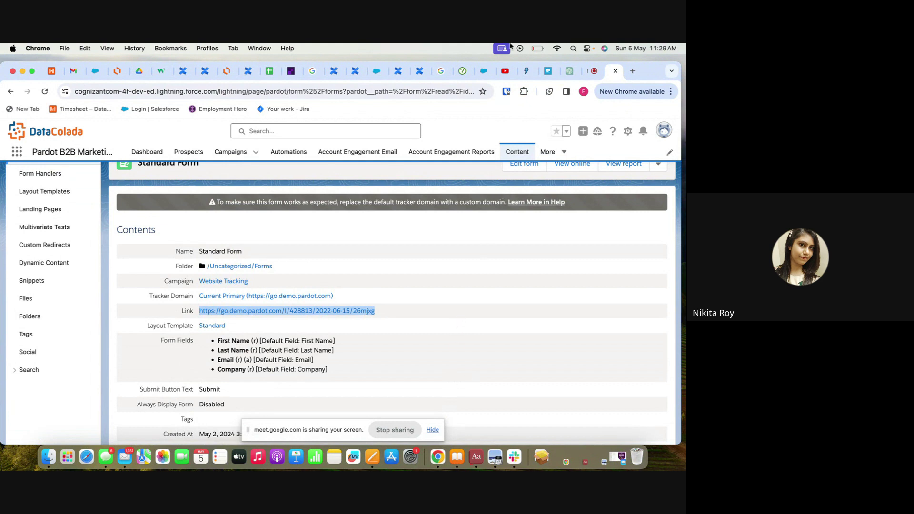
- Check the computer's battery status and dismiss the battery details
left_click(537, 50)
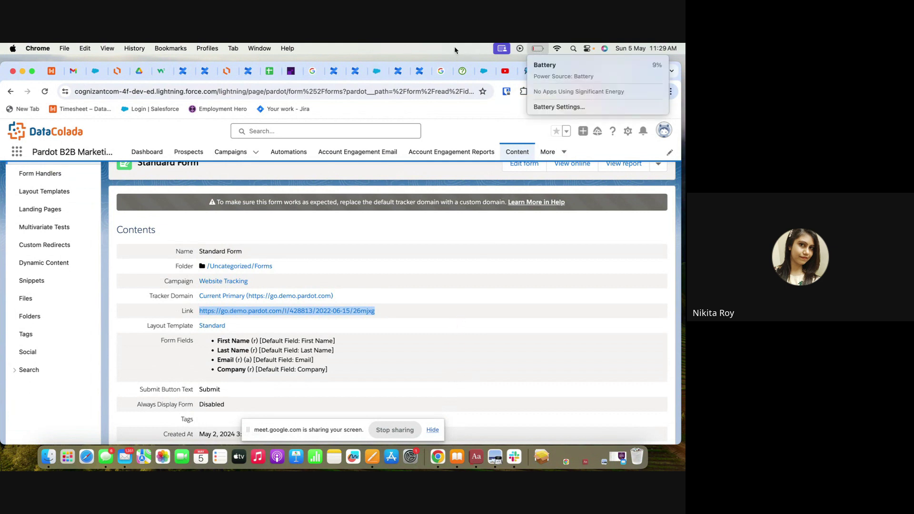
left_click(539, 341)
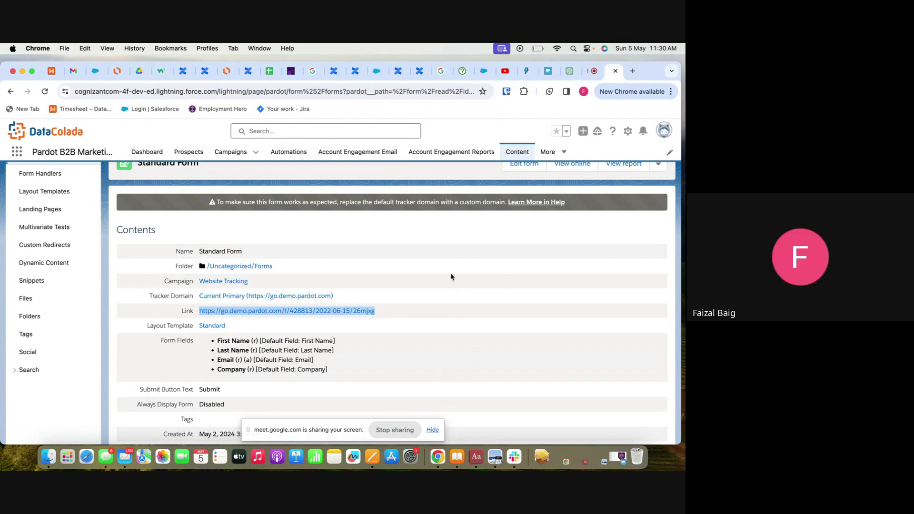
- Highlight Standard Form's First Name, Last Name, Email and Company fields, and review its completion actions and Prospects table
scroll(452, 277, "up", 1)
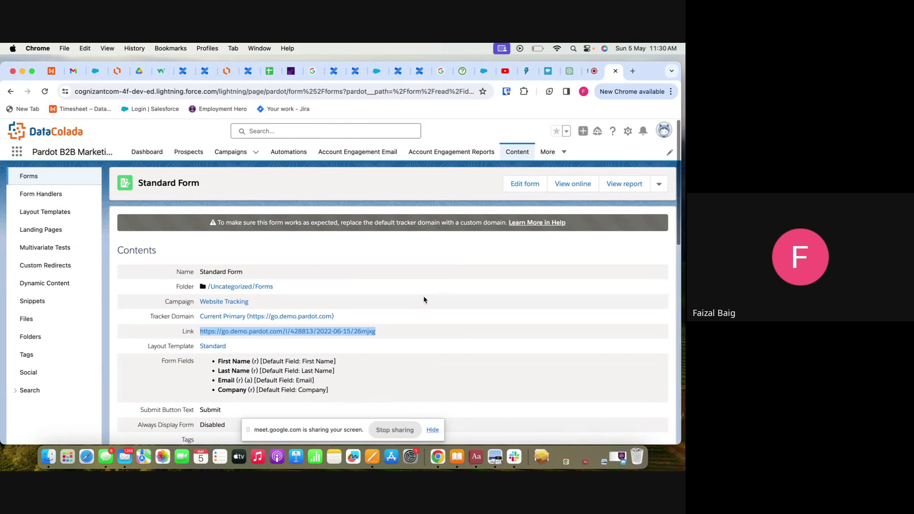
left_click_drag(330, 391, 215, 362)
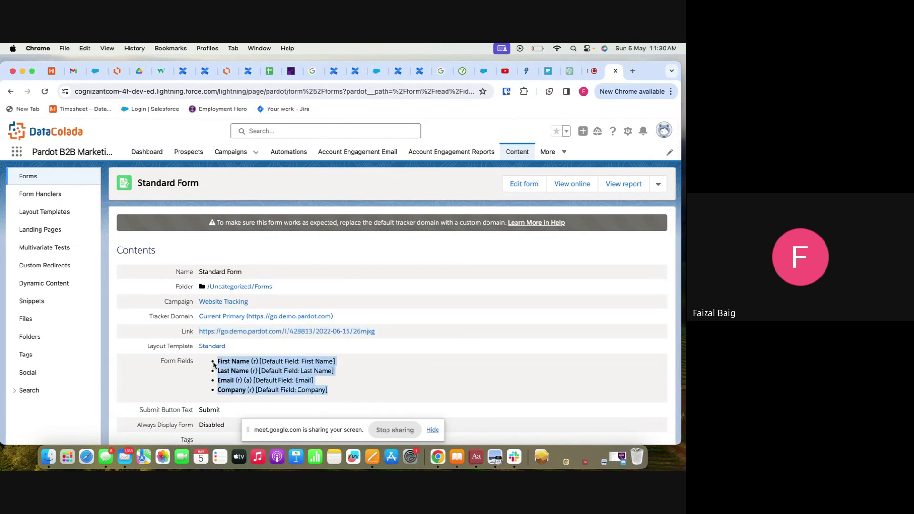
scroll(323, 374, "down", 5)
scroll(323, 374, "down", 4)
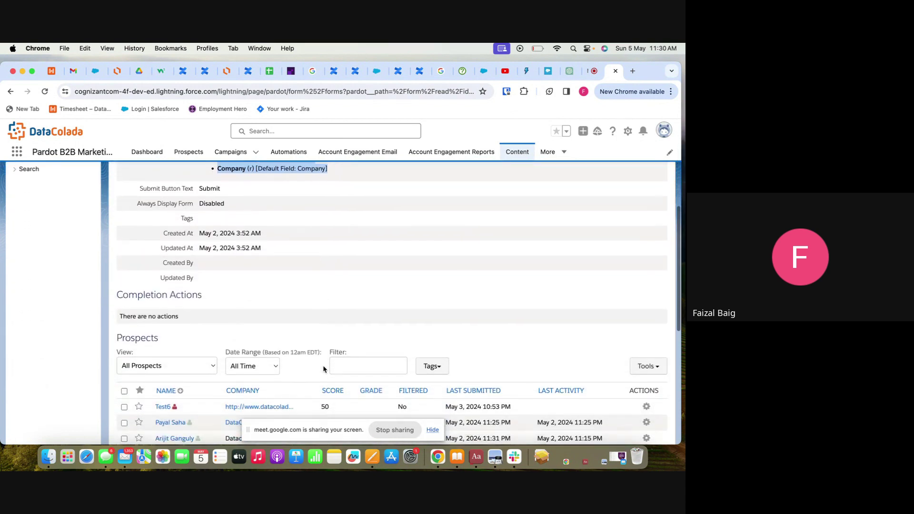
scroll(340, 292, "up", 6)
scroll(340, 293, "up", 3)
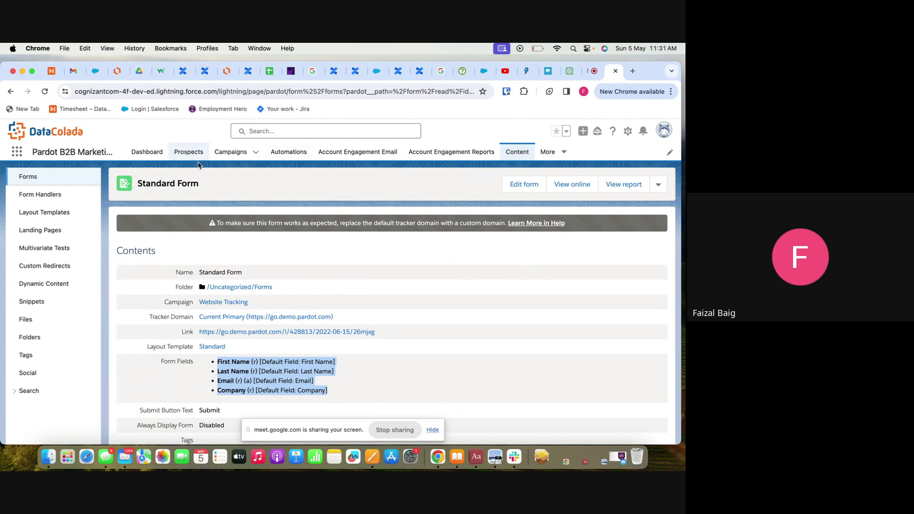
left_click(307, 187)
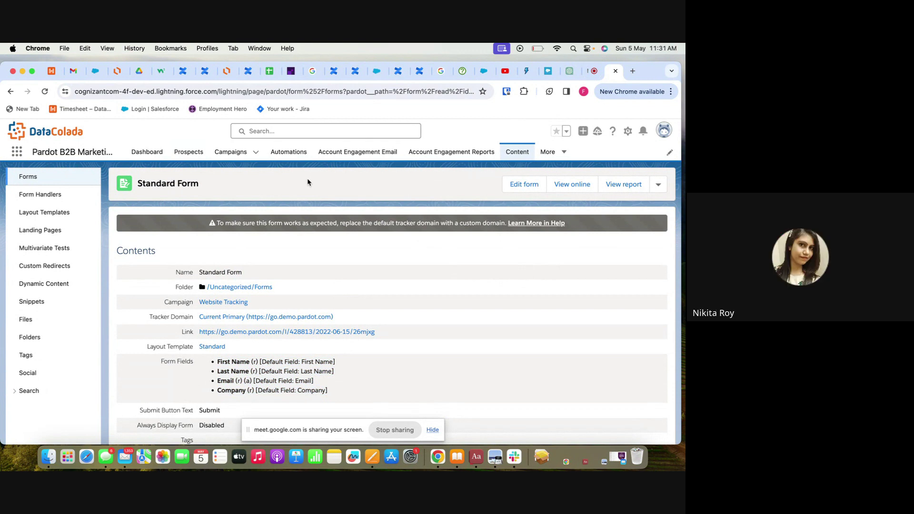
scroll(418, 300, "down", 5)
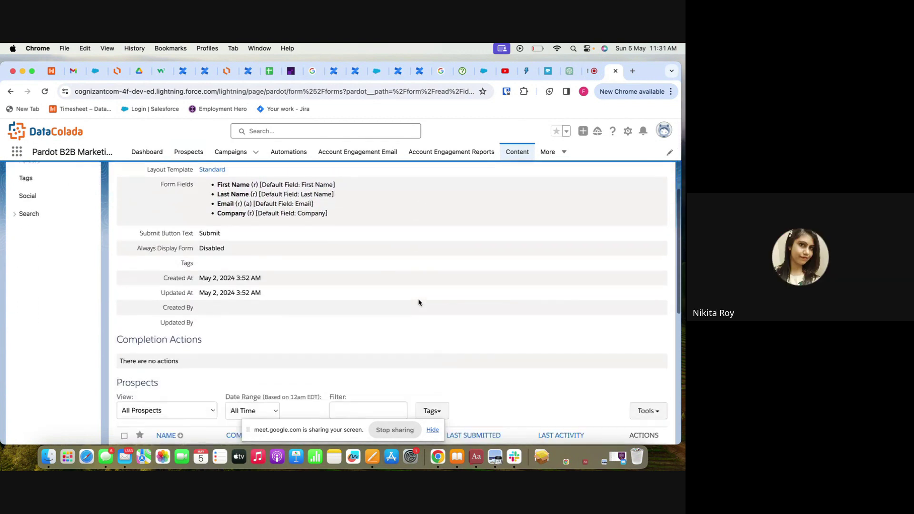
scroll(418, 302, "down", 3)
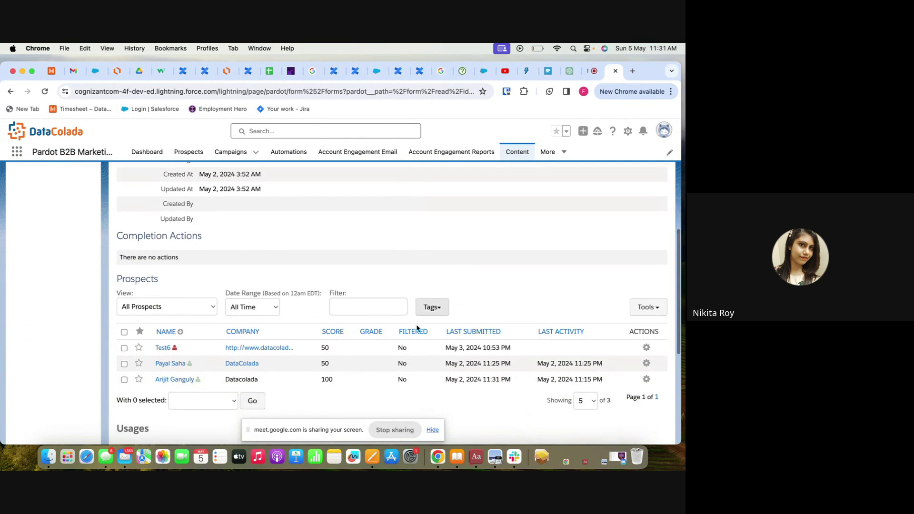
- Review the landing pages listed under Standard Form's Usages and open the Account Engagement Settings
scroll(410, 343, "down", 7)
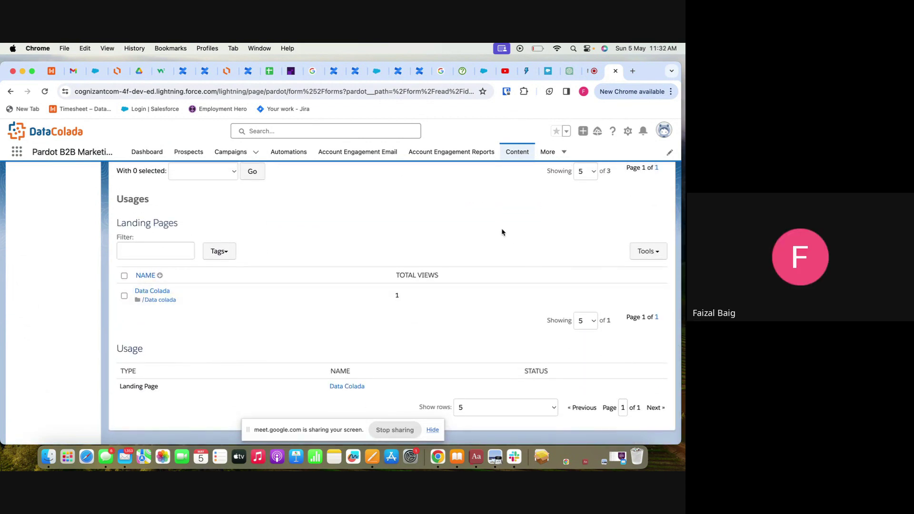
scroll(502, 232, "up", 15)
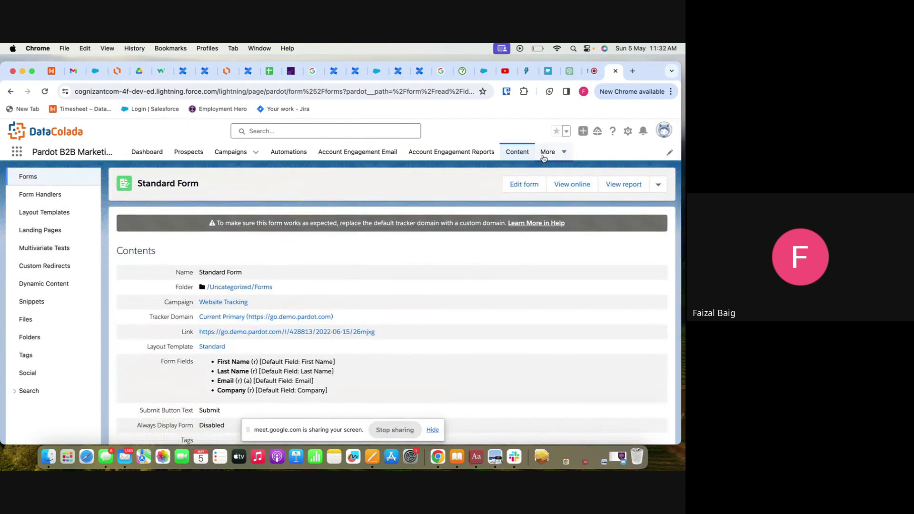
left_click(544, 157)
left_click(530, 175)
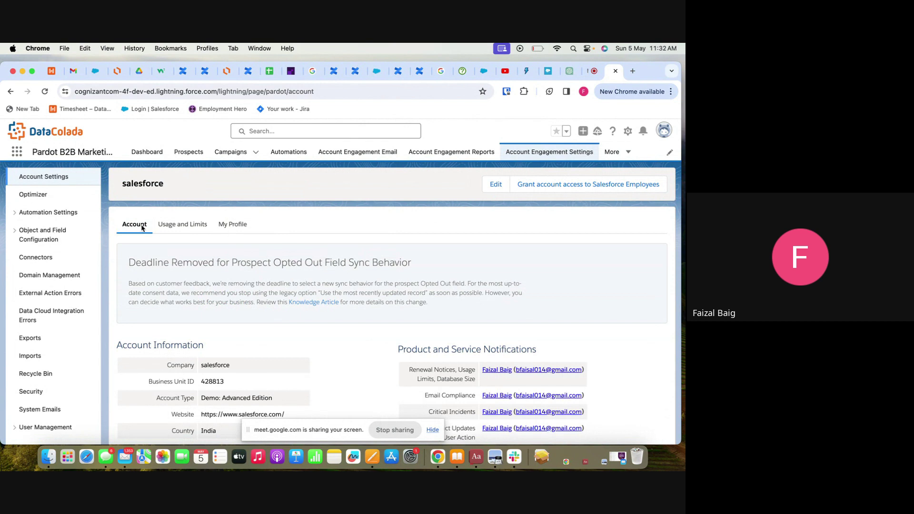
- Review the full account details in Account Settings and highlight the Account Type value under Account Information
scroll(379, 245, "down", 1)
scroll(379, 248, "down", 10)
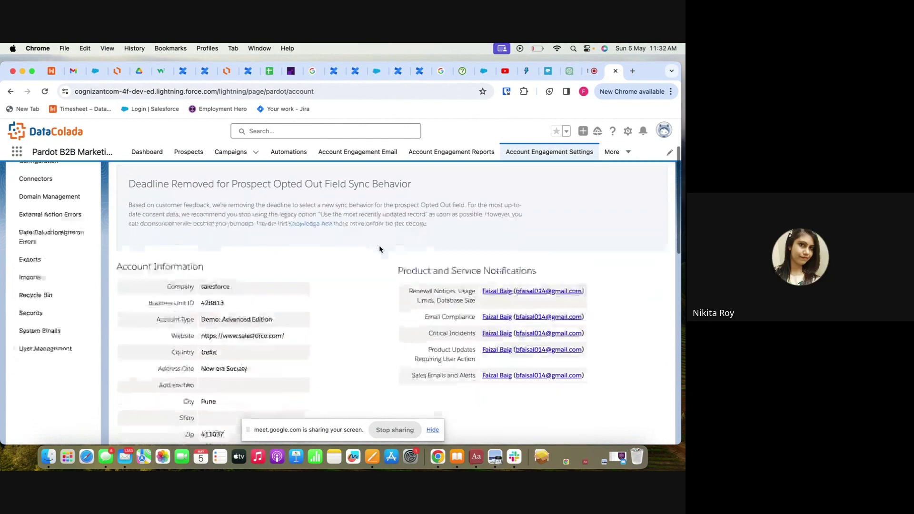
scroll(379, 249, "down", 12)
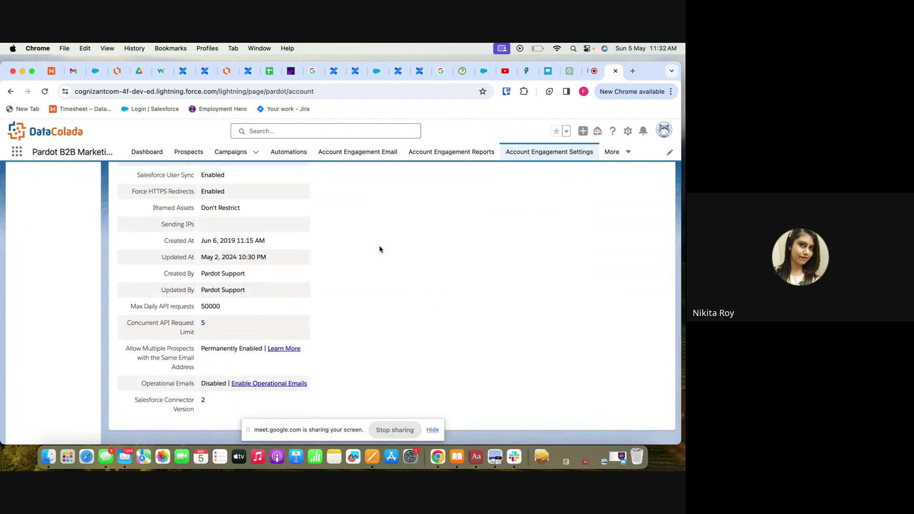
scroll(379, 248, "up", 20)
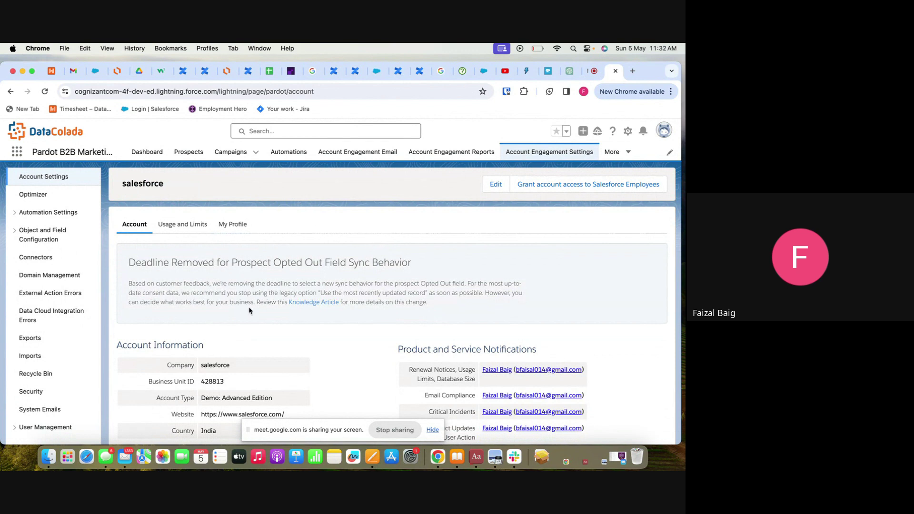
scroll(248, 311, "down", 3)
left_click_drag(278, 340, 200, 341)
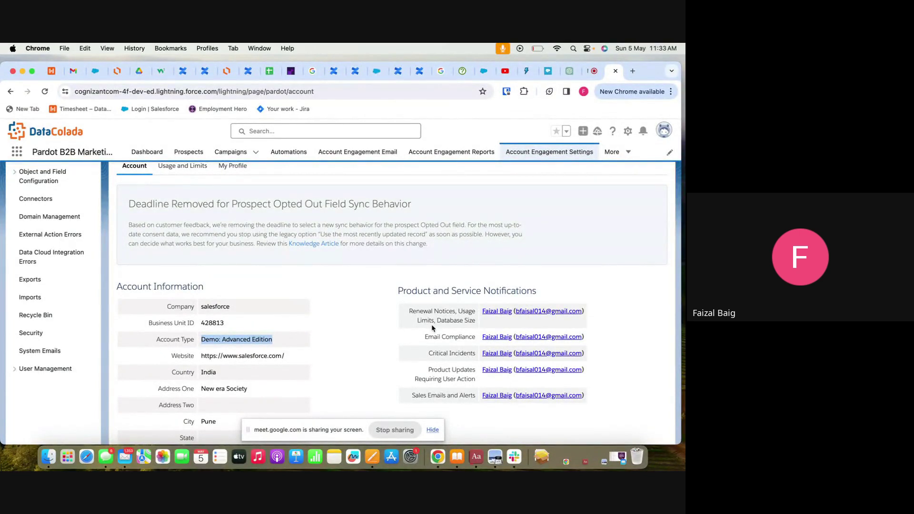
- Open the Account Engagement Dashboard and view its All Prospects chart
scroll(495, 260, "up", 3)
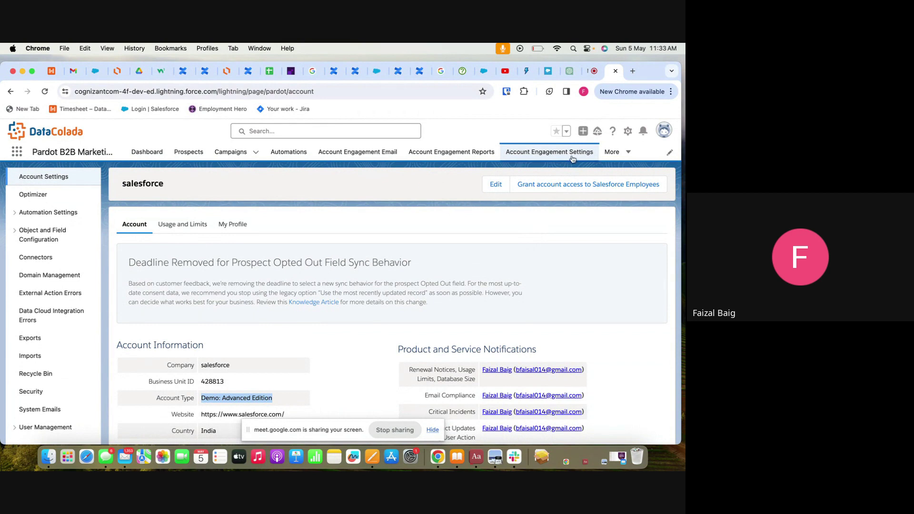
left_click(147, 151)
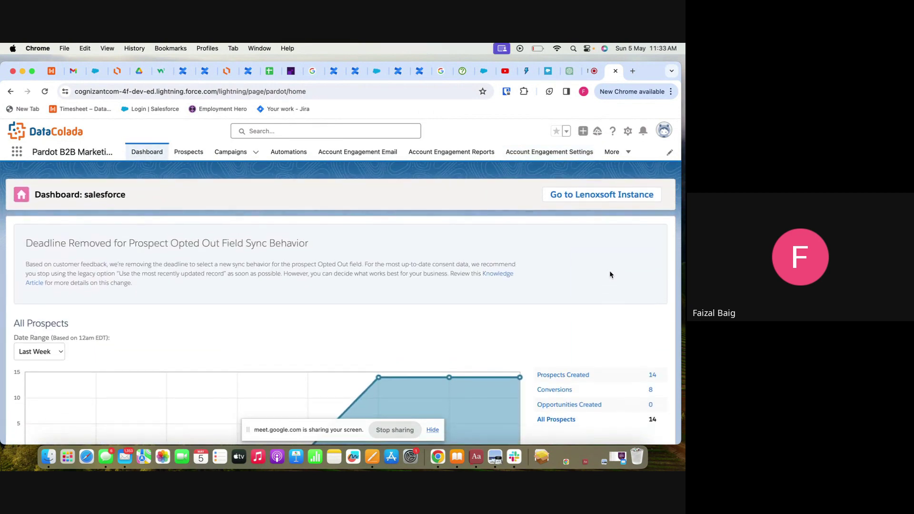
scroll(609, 270, "down", 1)
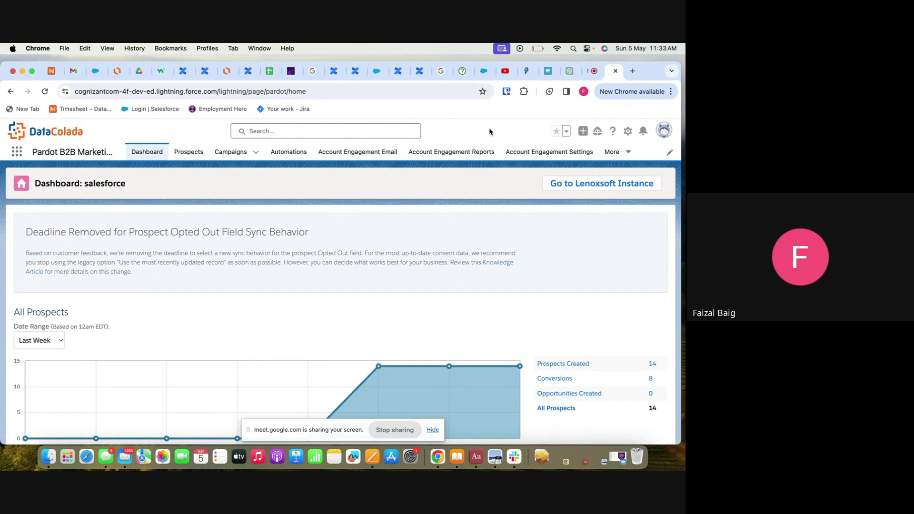
- Search Google for "pardot business units" in a new browser tab and show the image results
left_click(632, 73)
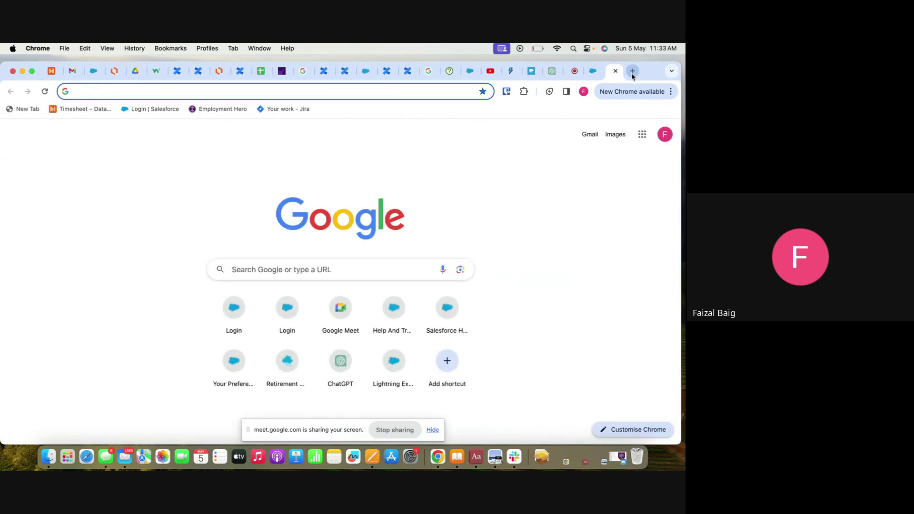
type("pardot ")
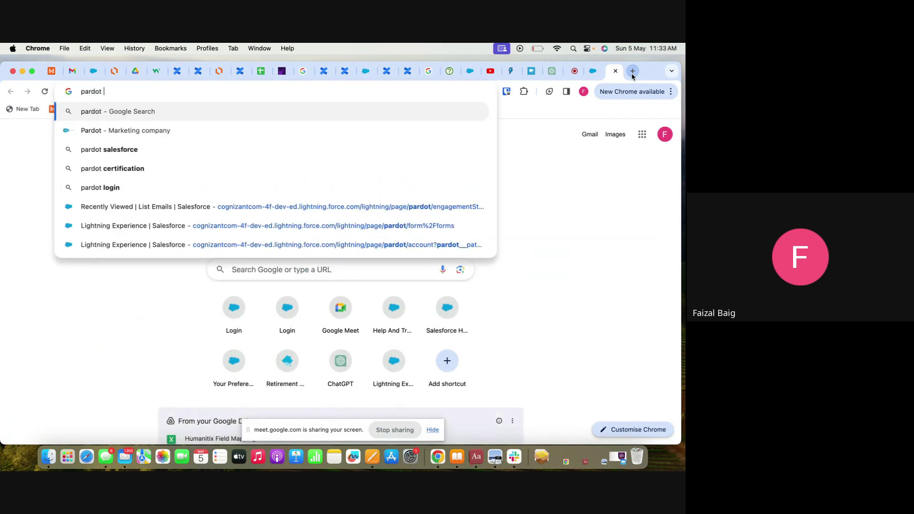
type("bu")
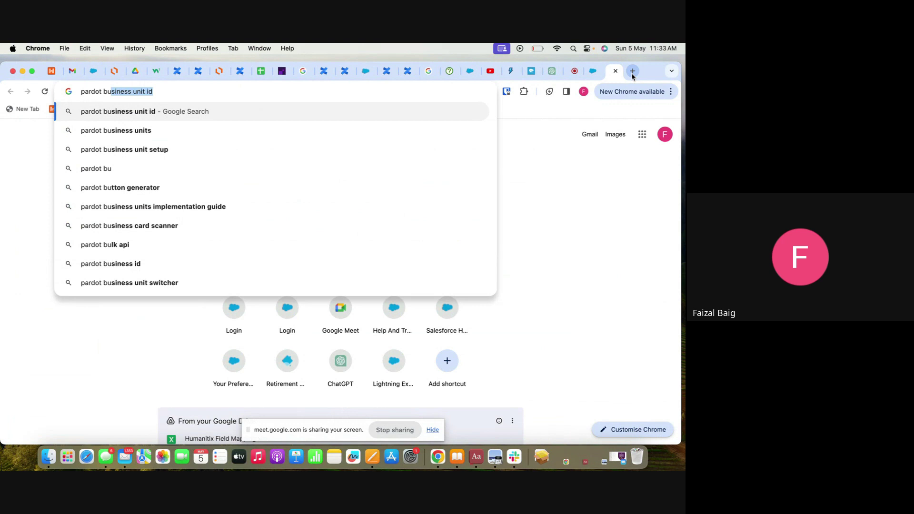
left_click(158, 131)
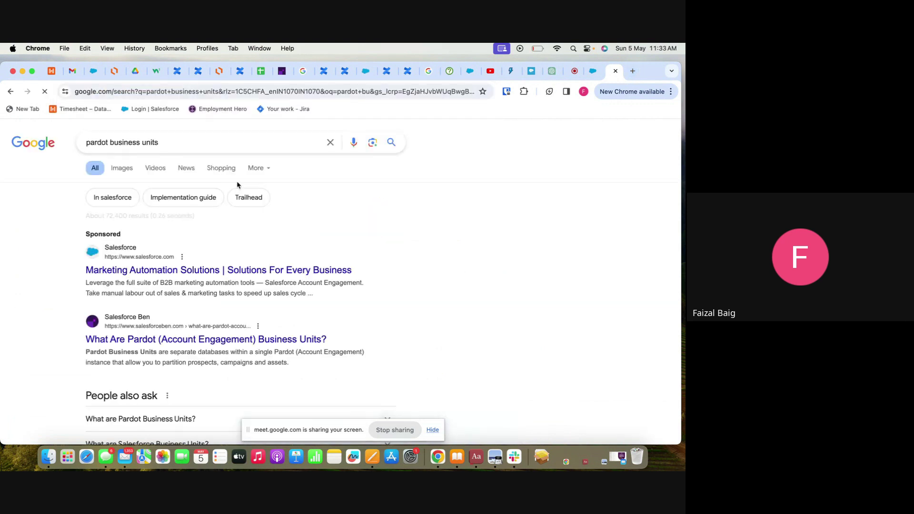
left_click(122, 167)
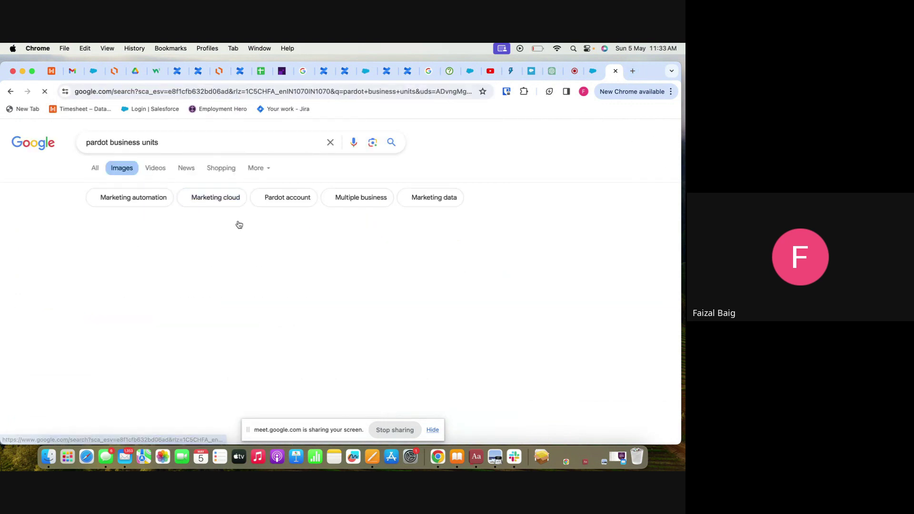
scroll(333, 328, "down", 2)
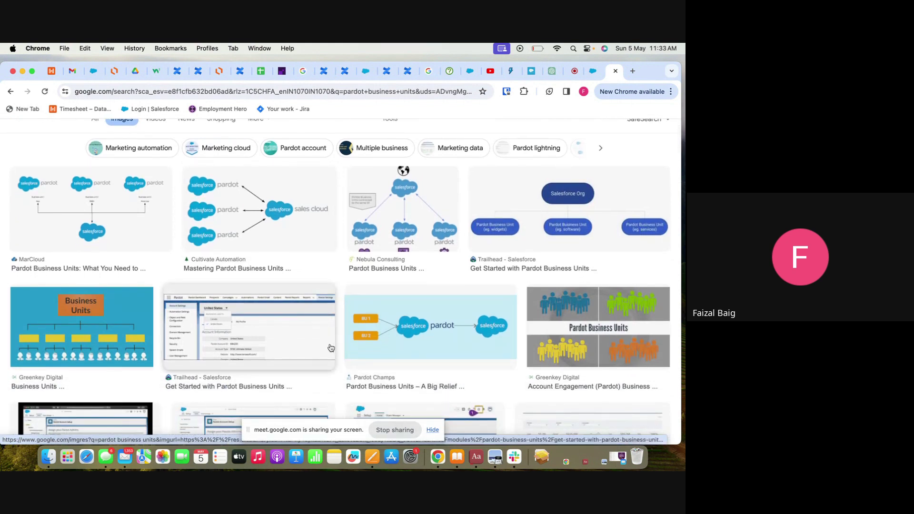
scroll(331, 347, "down", 2)
scroll(330, 347, "down", 3)
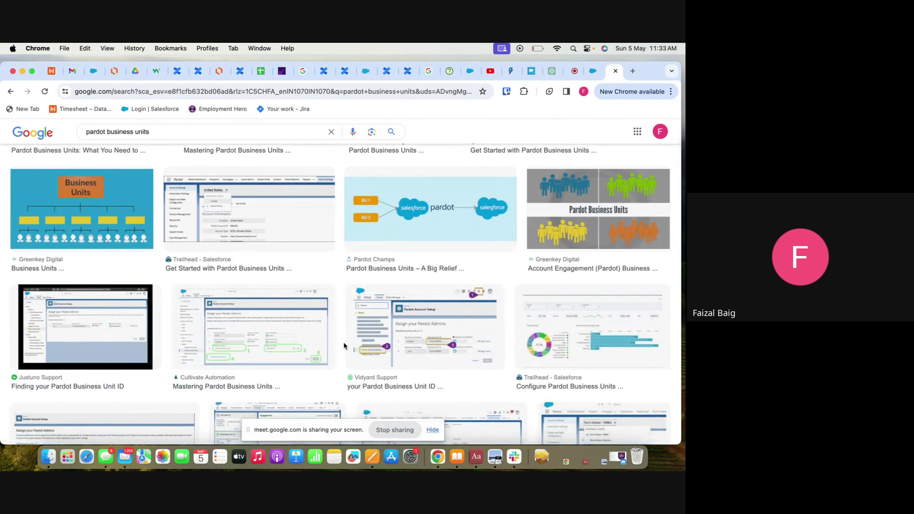
scroll(345, 346, "down", 1)
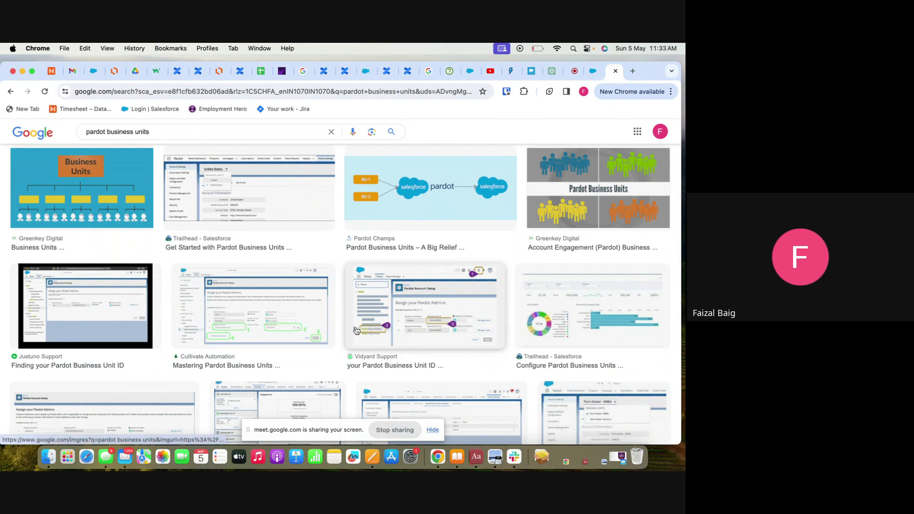
scroll(357, 333, "down", 3)
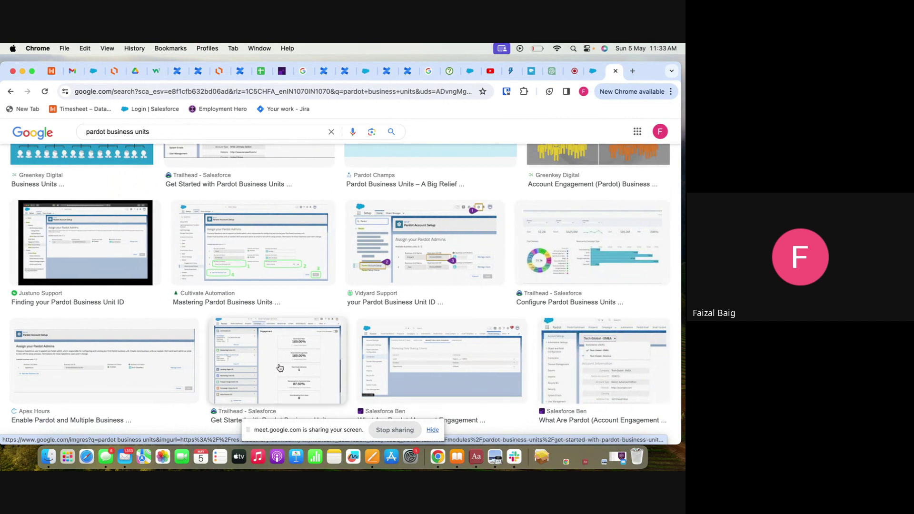
scroll(282, 370, "down", 5)
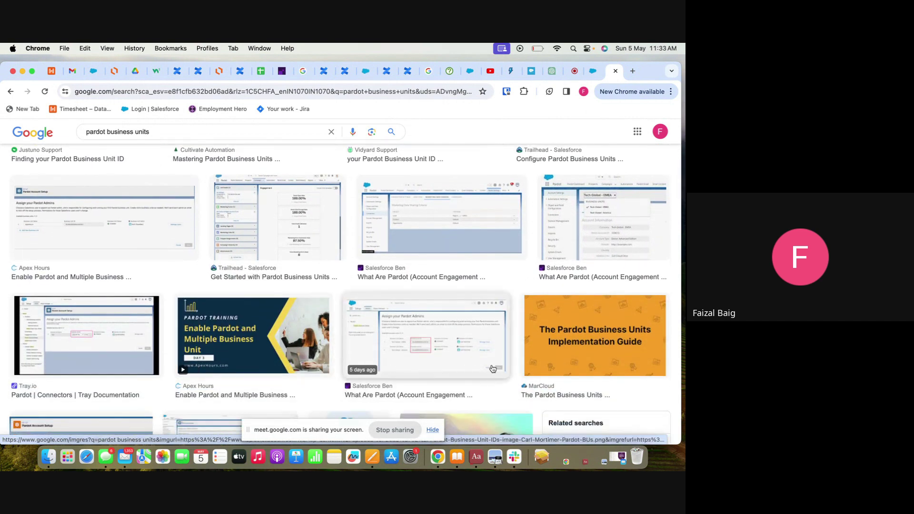
scroll(492, 370, "down", 2)
scroll(492, 370, "down", 4)
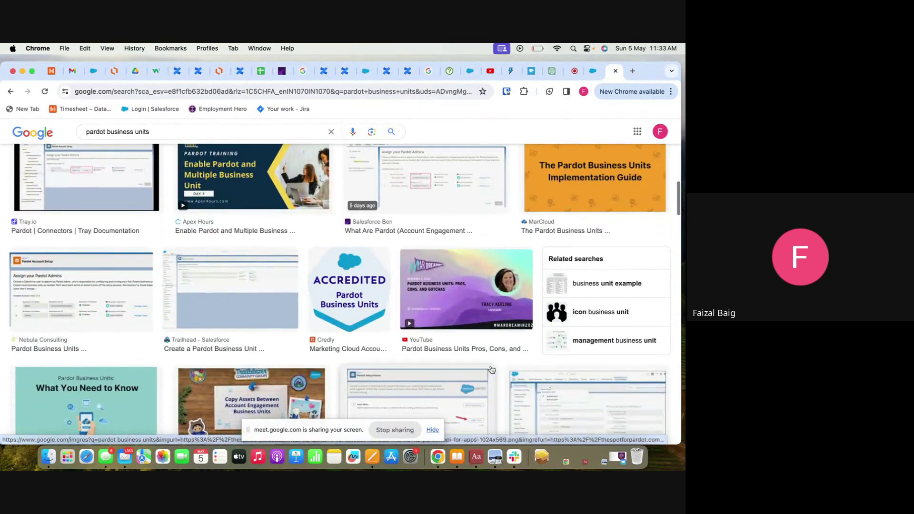
scroll(601, 362, "down", 3)
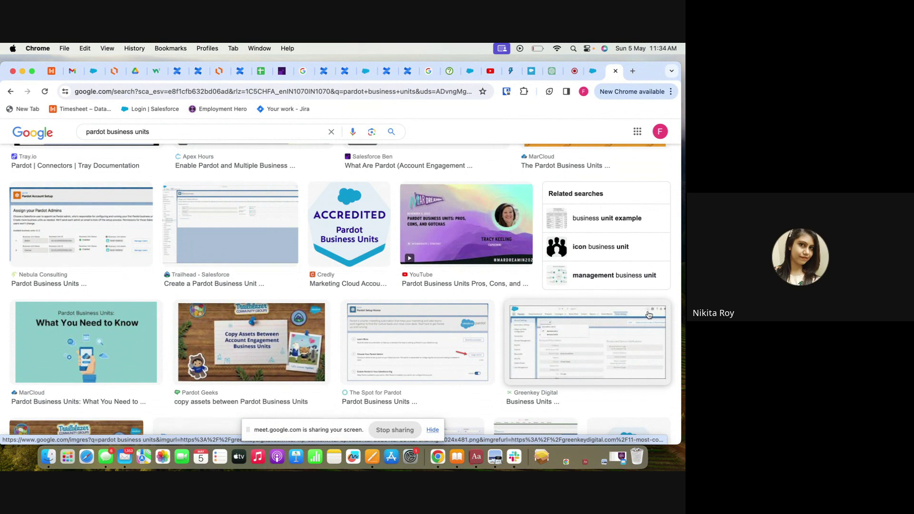
left_click(647, 314)
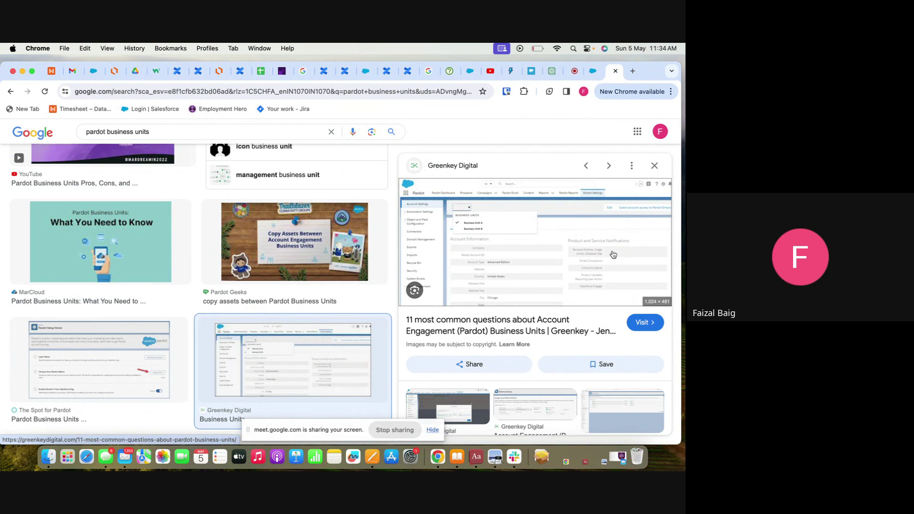
left_click(655, 167)
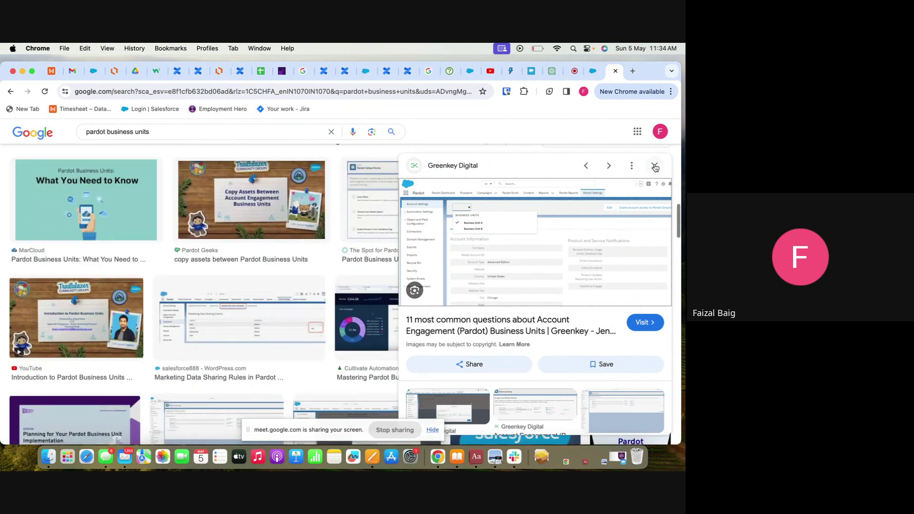
- Examine further image results for diagrams and setup screenshots of Pardot business units
scroll(449, 373, "down", 3)
scroll(450, 373, "down", 5)
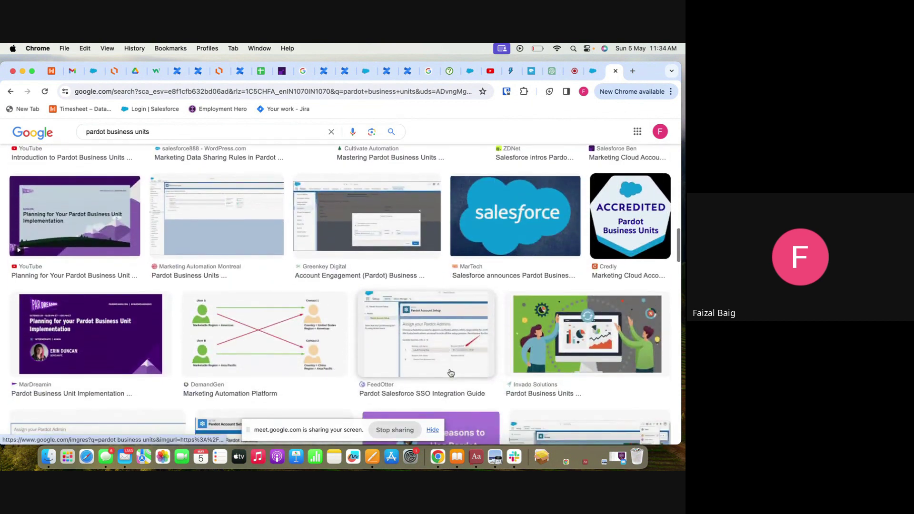
scroll(450, 373, "down", 4)
scroll(450, 373, "down", 1)
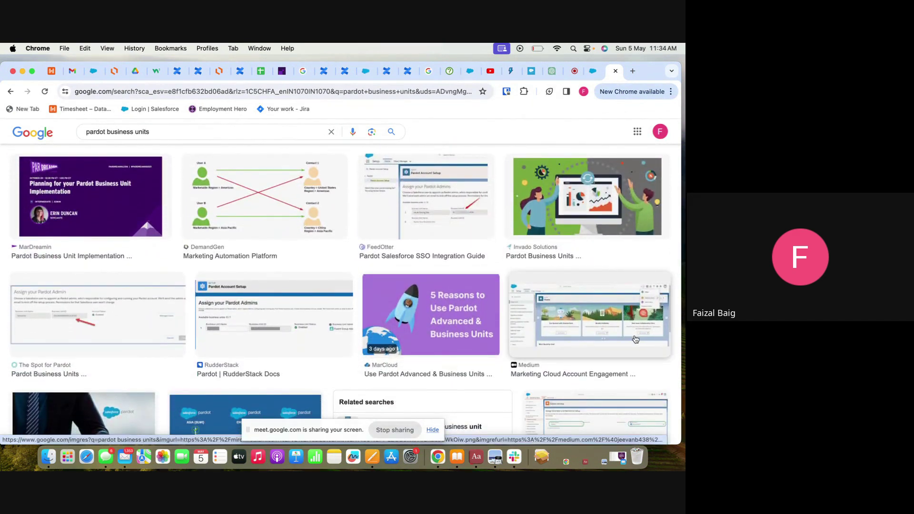
scroll(476, 350, "down", 3)
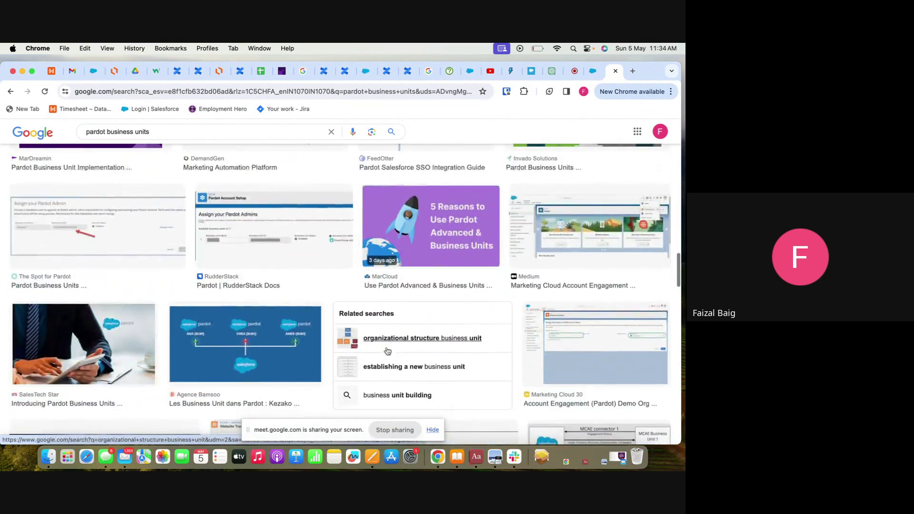
scroll(247, 318, "down", 6)
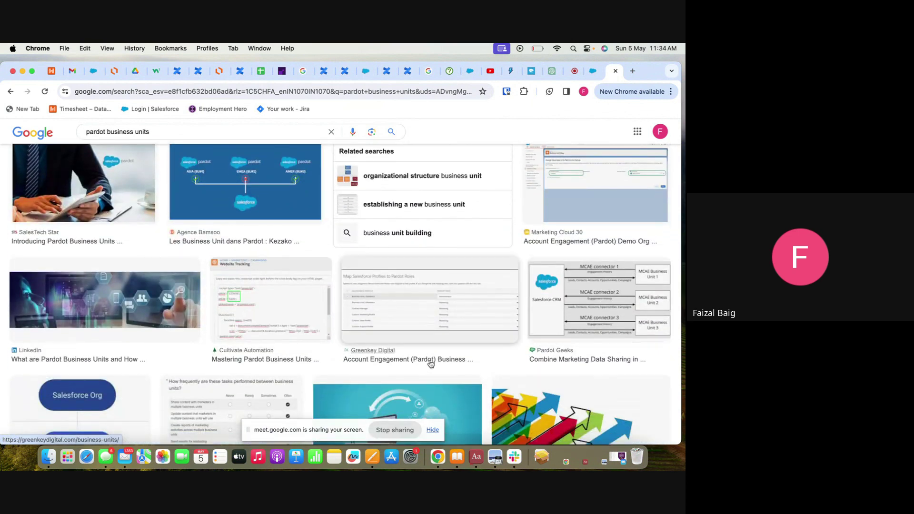
scroll(387, 338, "down", 3)
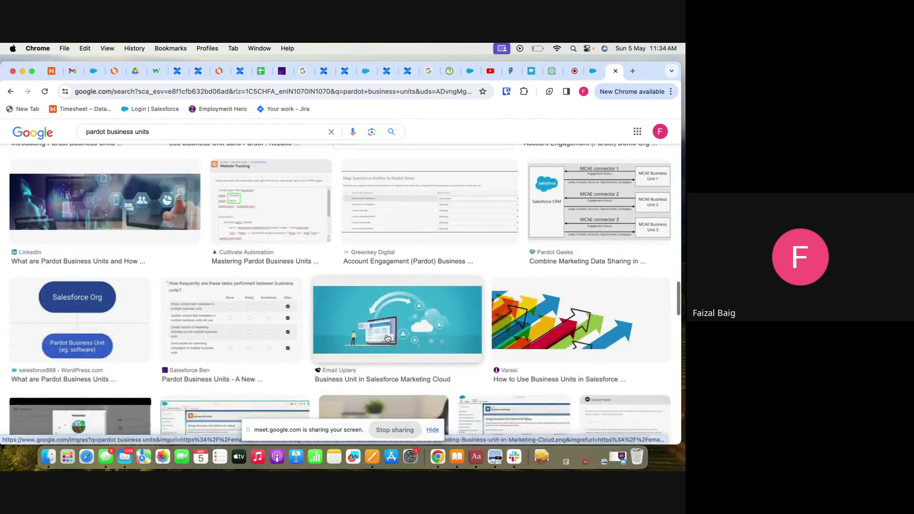
scroll(387, 338, "down", 4)
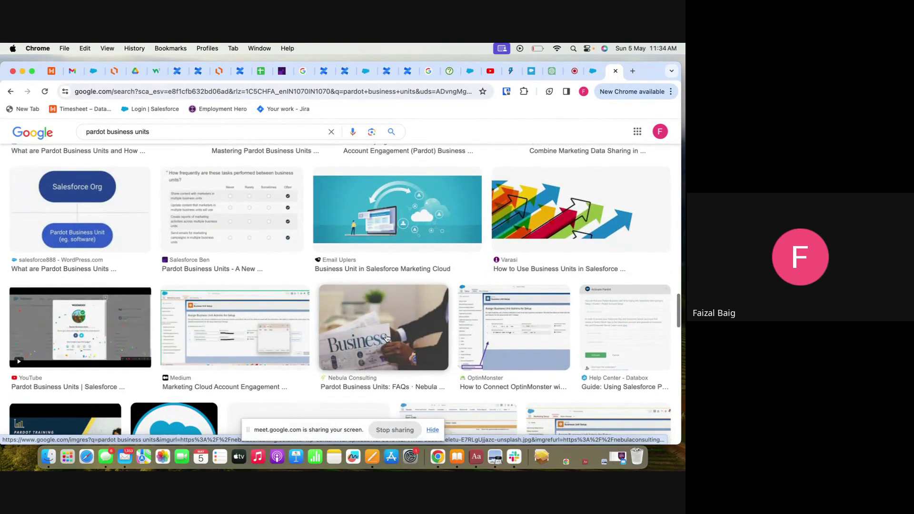
scroll(499, 343, "down", 5)
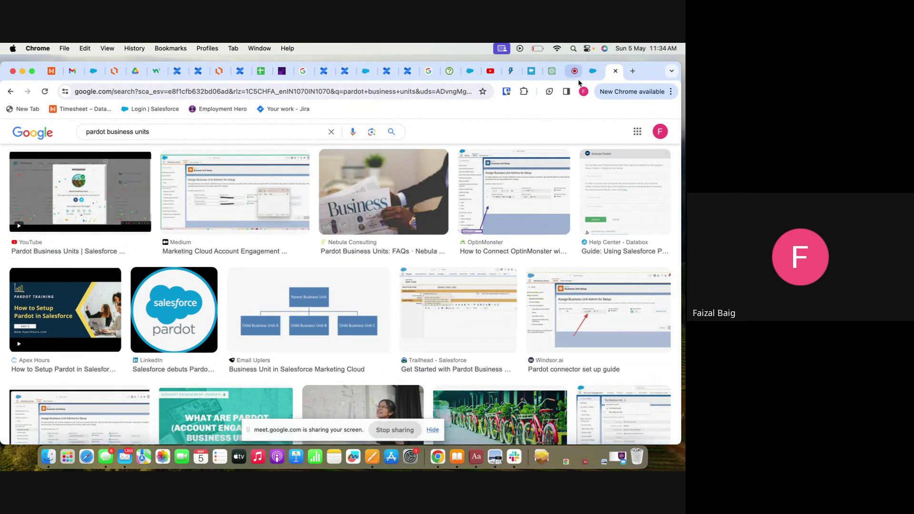
- Open Salesforce Setup from the Account Engagement dashboard, search for "busi" and open the Business Unit Setup page
left_click(593, 71)
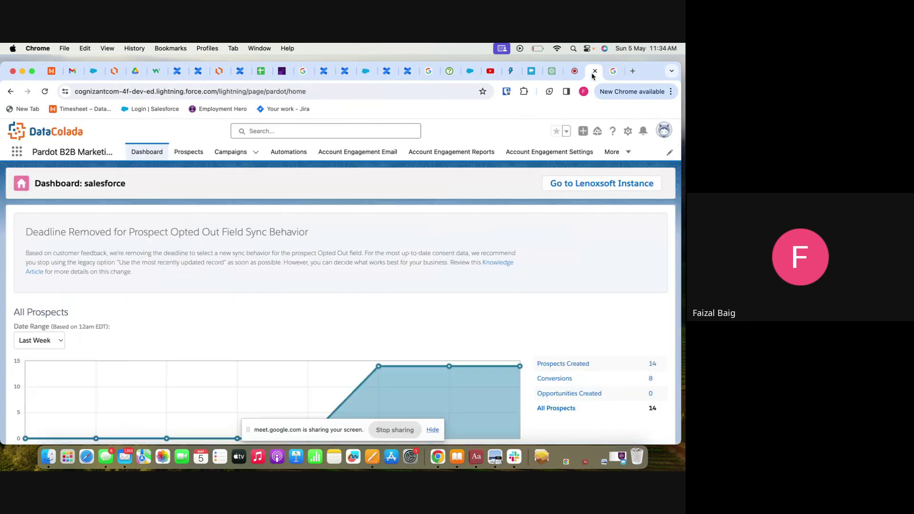
left_click(624, 131)
left_click(628, 131)
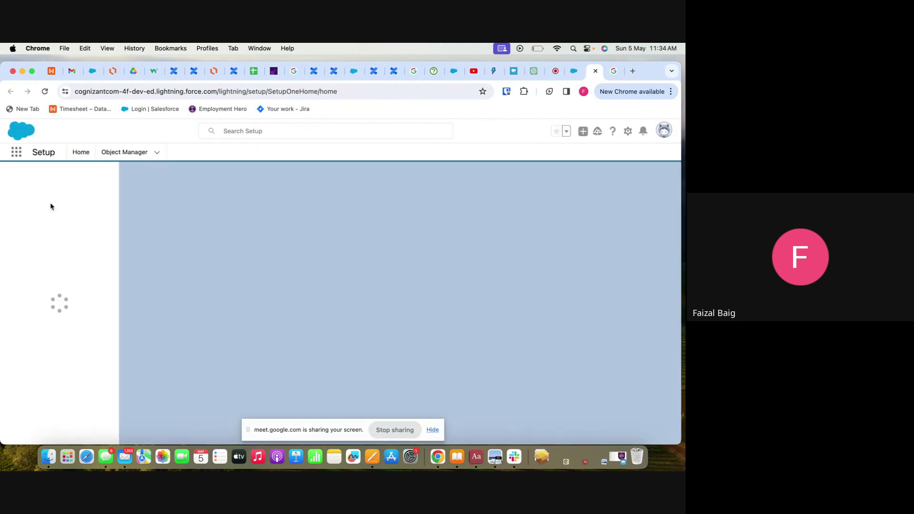
left_click(69, 180)
type("b")
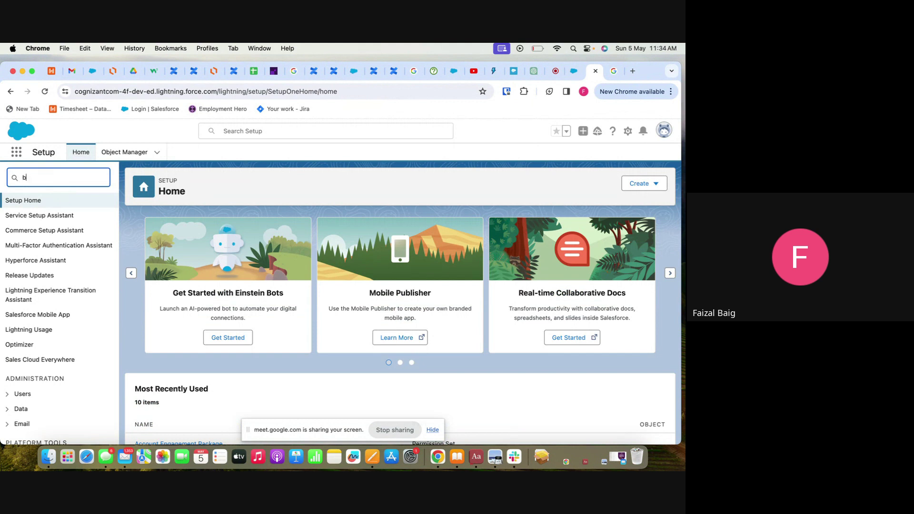
type("usi")
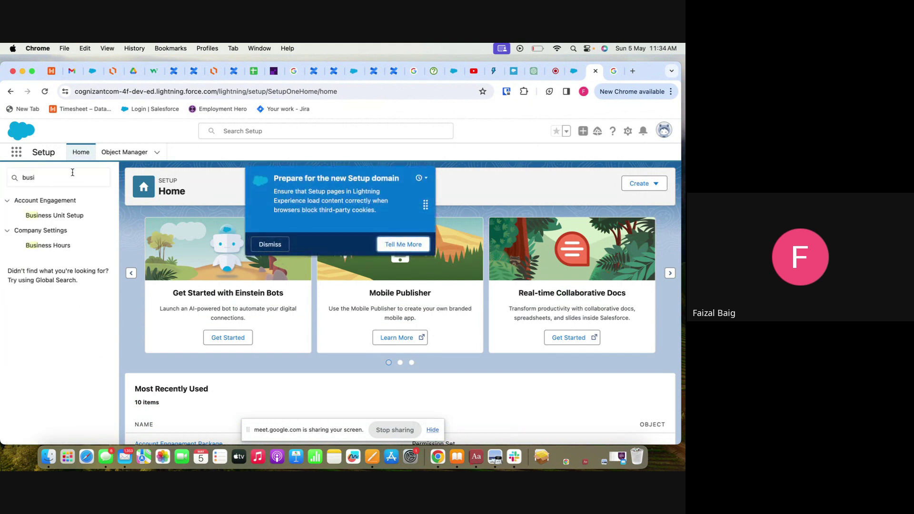
left_click(63, 223)
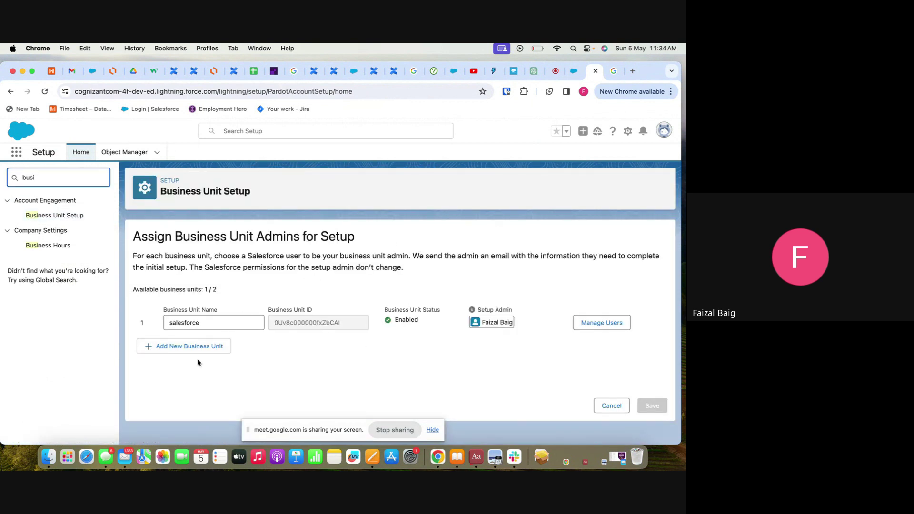
- Return to the Pardot B2B Marketing app and view the account information in Account Engagement Settings
left_click(573, 71)
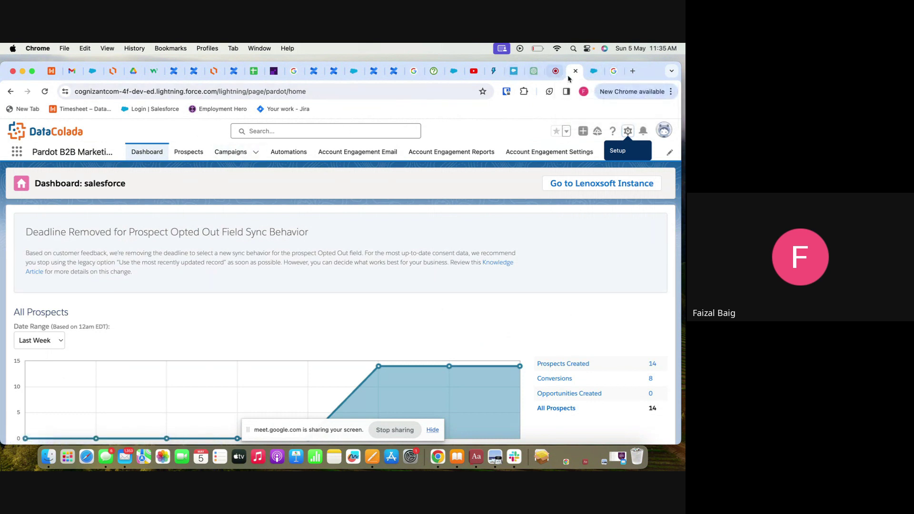
left_click(593, 72)
left_click(574, 71)
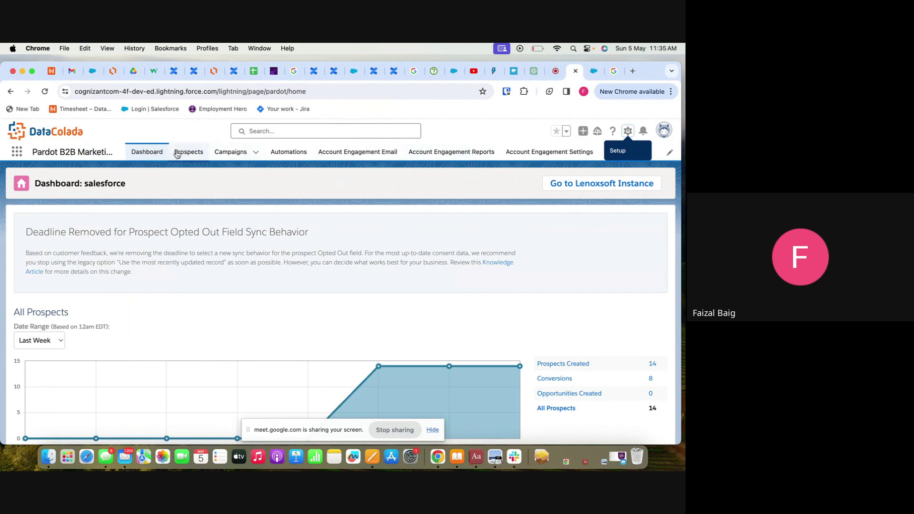
left_click(550, 151)
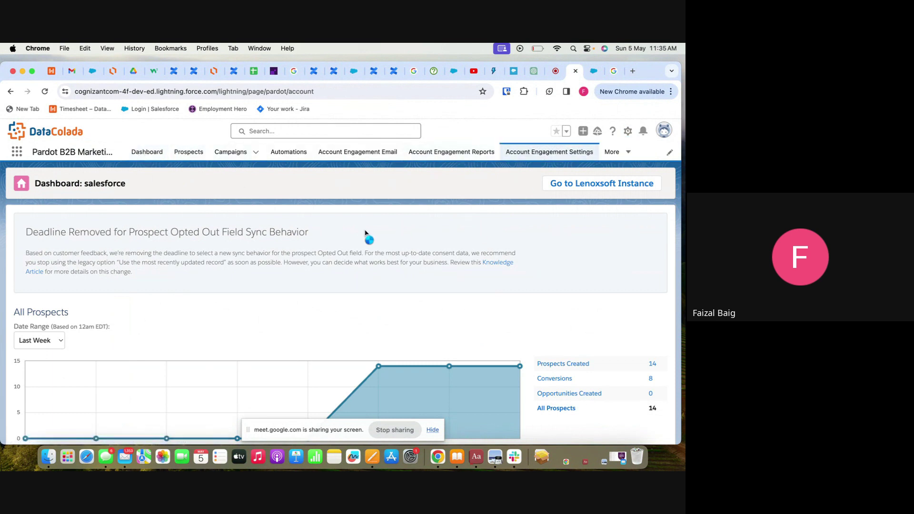
scroll(261, 309, "down", 15)
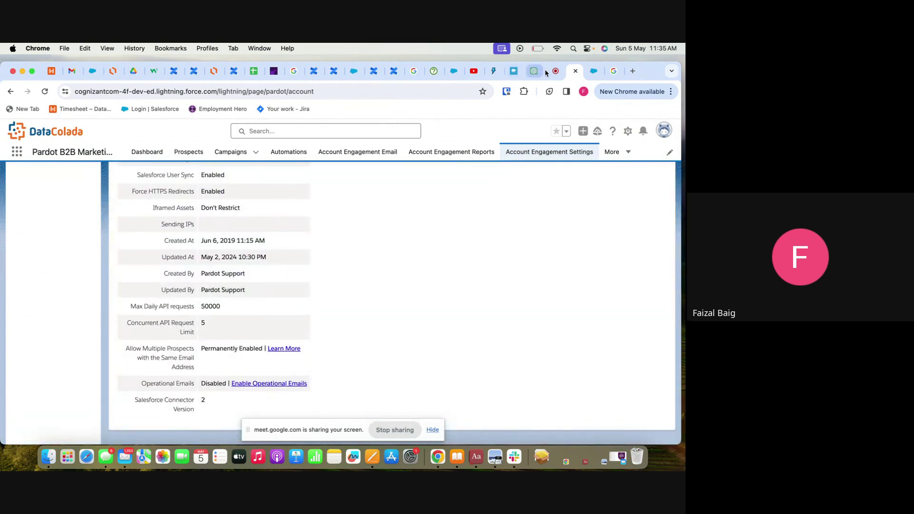
- In Business Unit Setup, add a second business unit named Pardot and assign the existing unit's admin as its setup admin
left_click(593, 70)
left_click(181, 347)
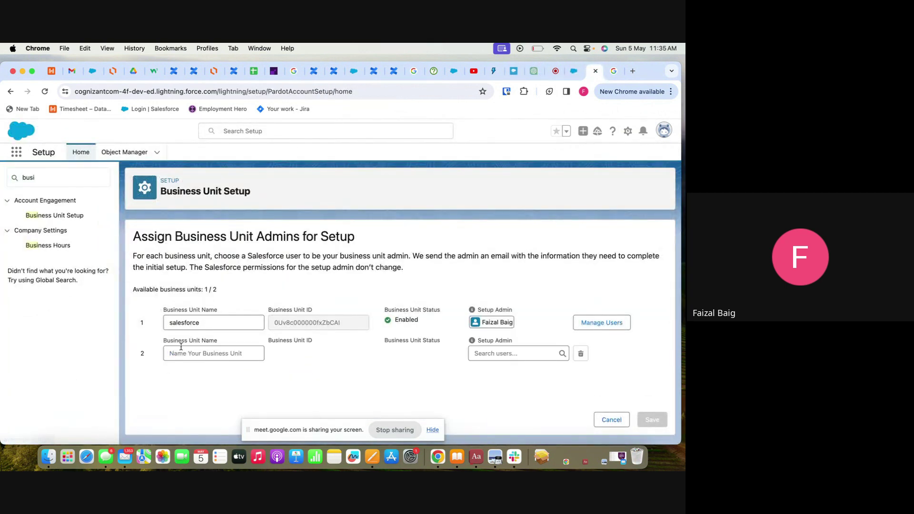
left_click(235, 356)
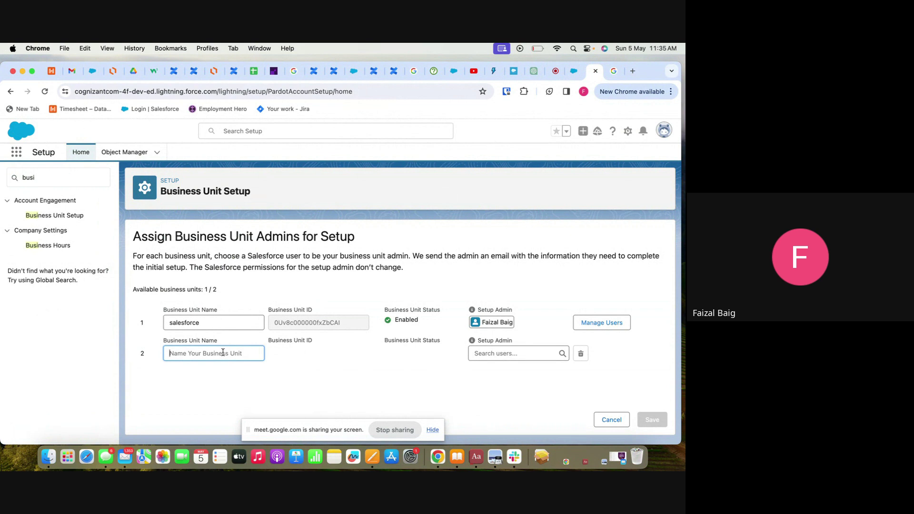
type("Pardot")
left_click(285, 350)
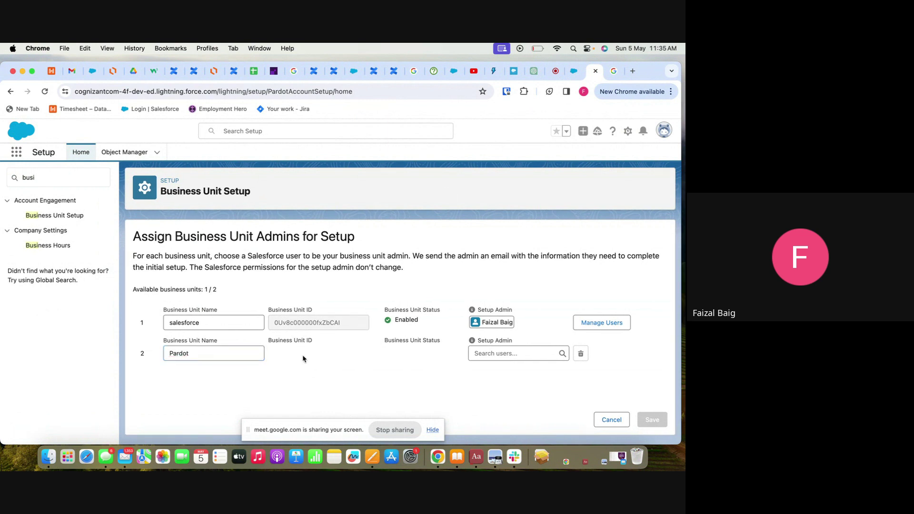
left_click(529, 353)
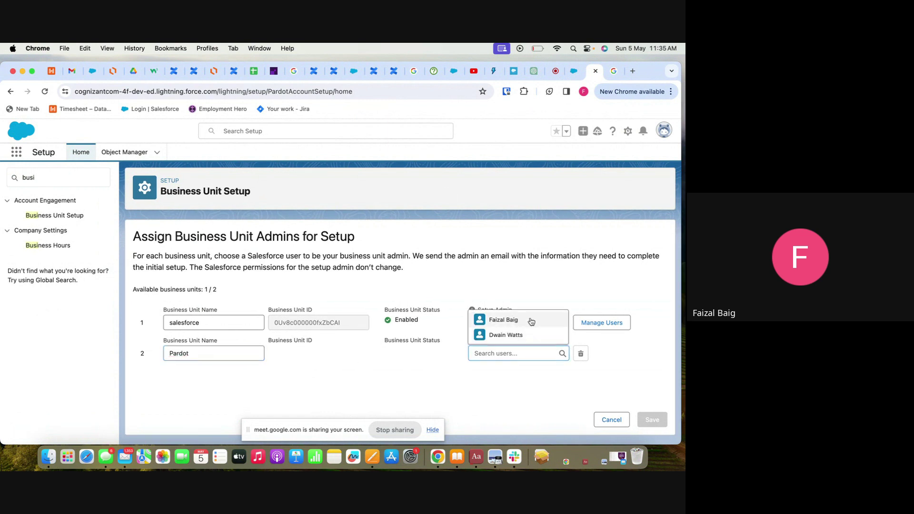
left_click(531, 321)
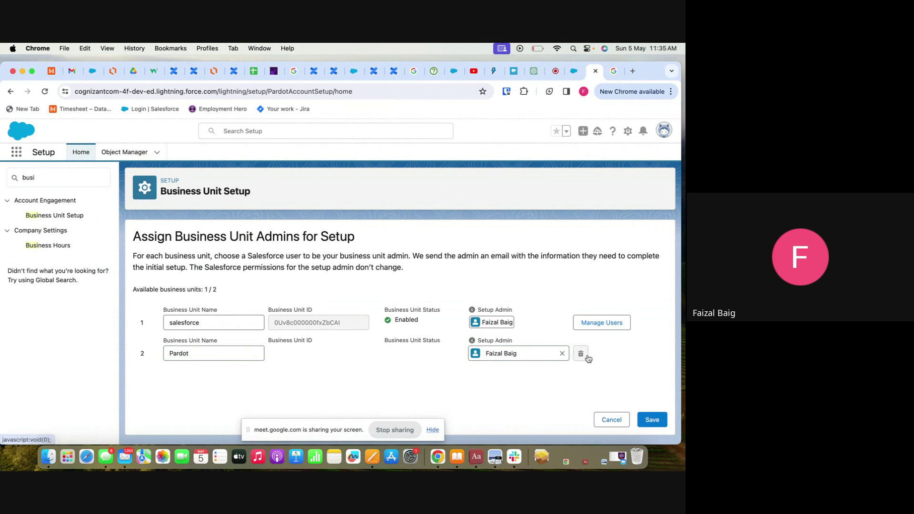
- View the marketing and sales users assigned to the salesforce business unit, and return to Business Unit Setup
left_click(603, 322)
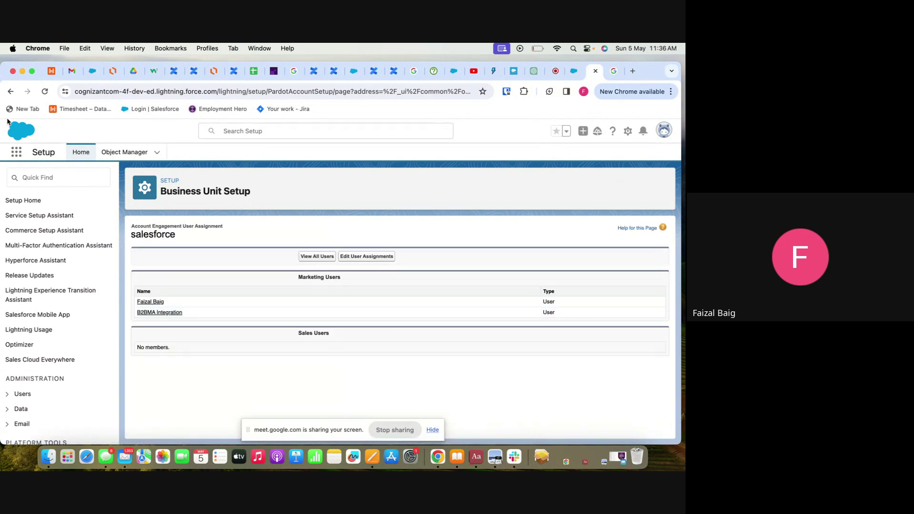
left_click(11, 91)
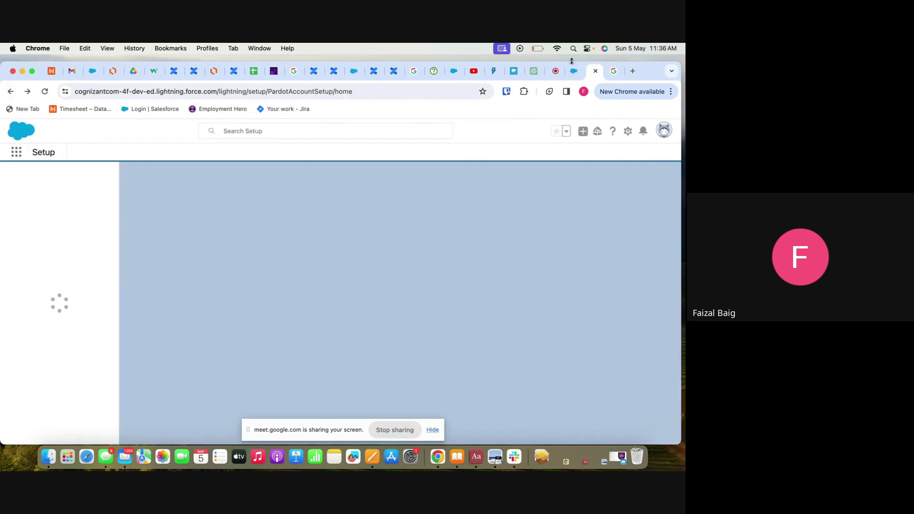
left_click(575, 71)
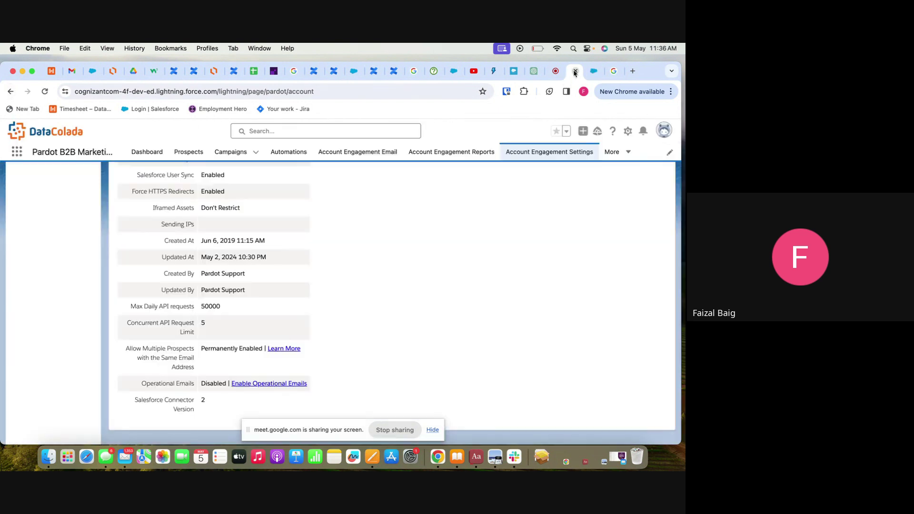
left_click(574, 71)
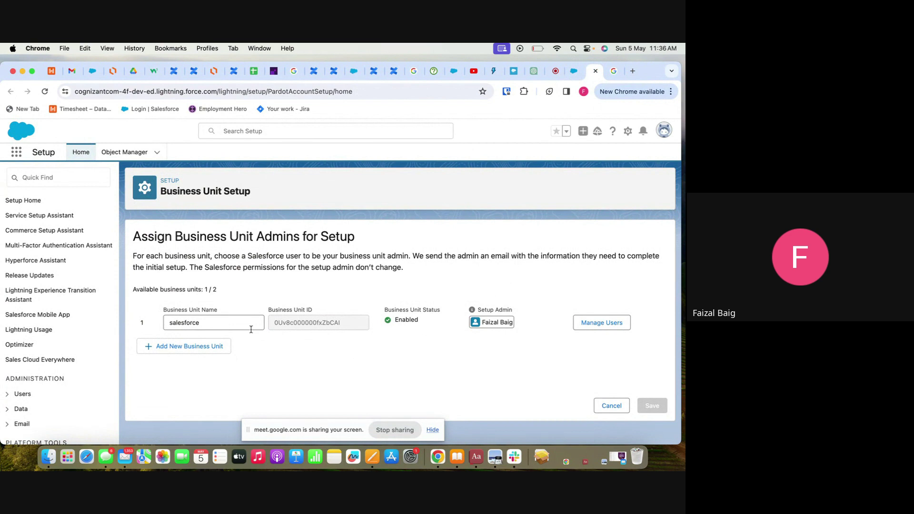
- Add an empty second business unit row, highlight the available business units figure and cancel the setup
left_click(199, 347)
left_click(219, 358)
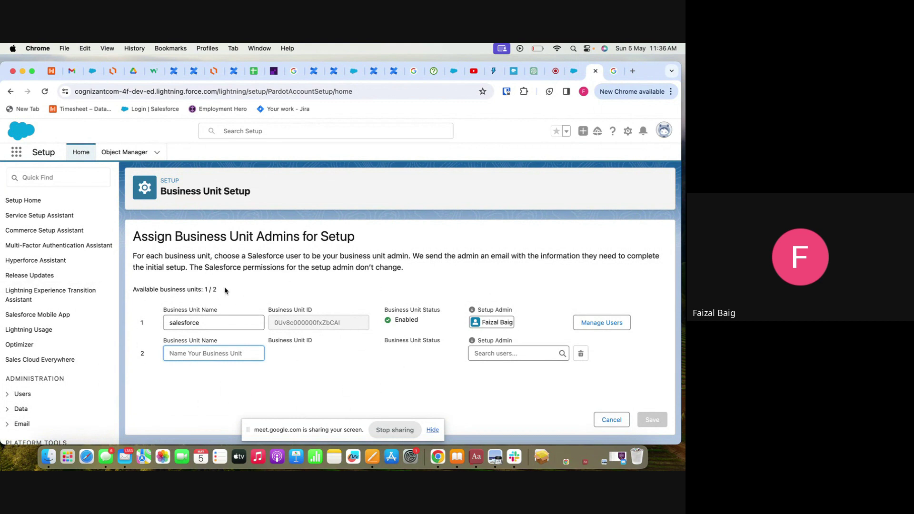
left_click_drag(222, 289, 203, 289)
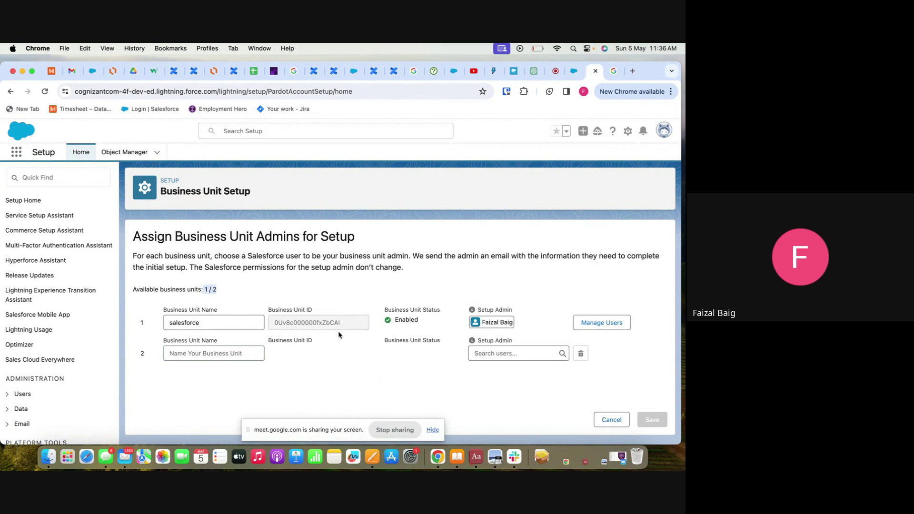
left_click(613, 420)
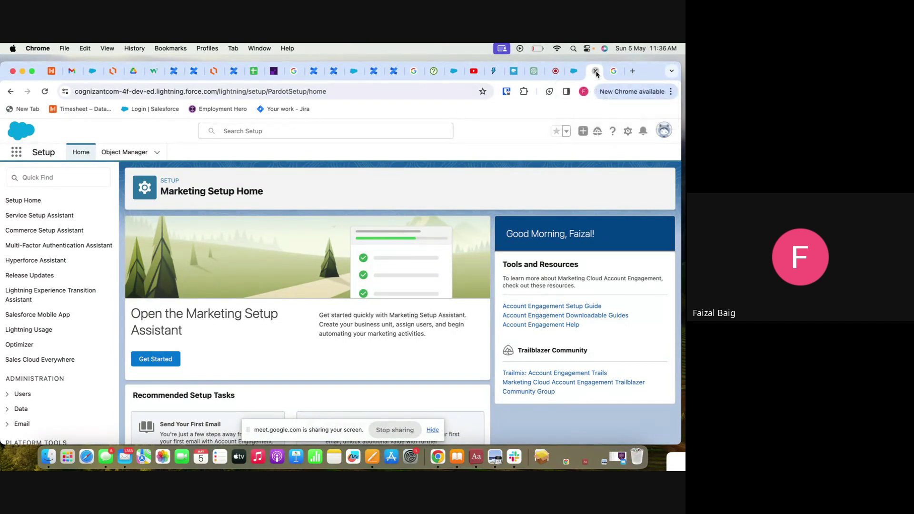
- Close the Setup tab, return to the top of Account Settings and open the Data Cloud Integration Errors page
left_click(595, 72)
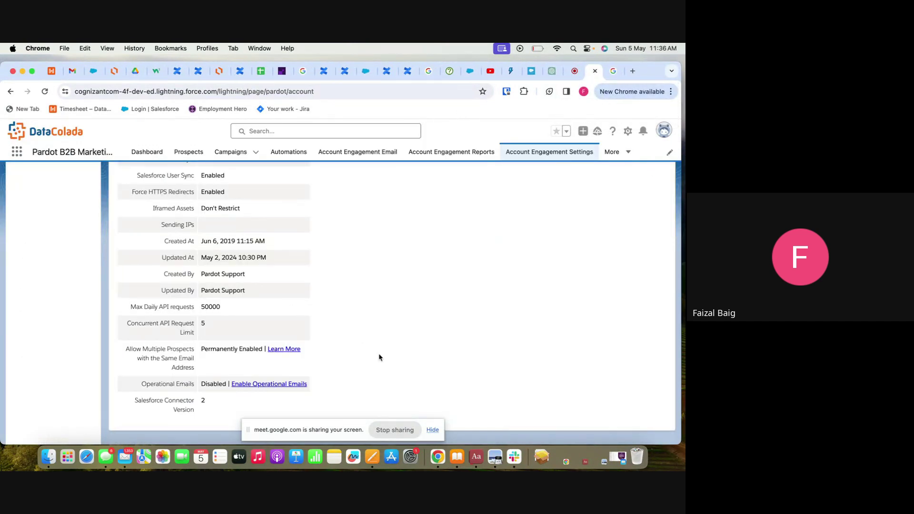
scroll(379, 353, "up", 10)
scroll(379, 357, "up", 3)
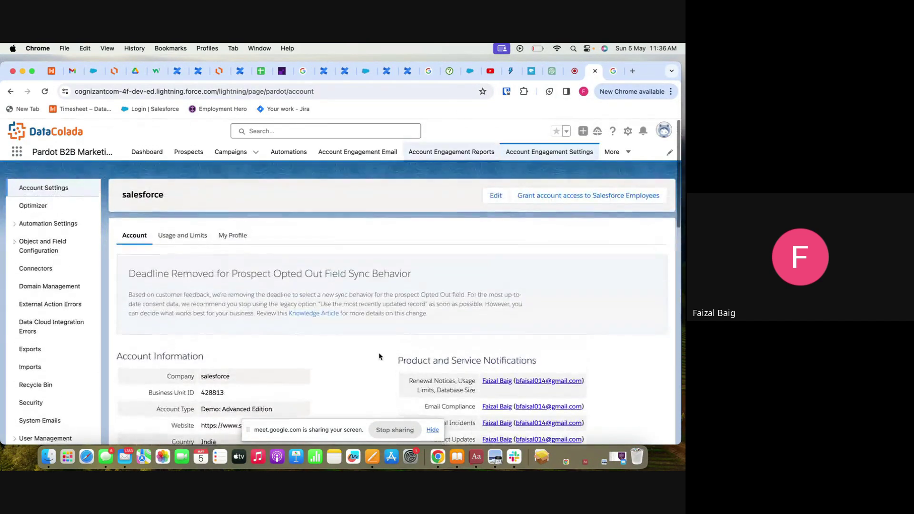
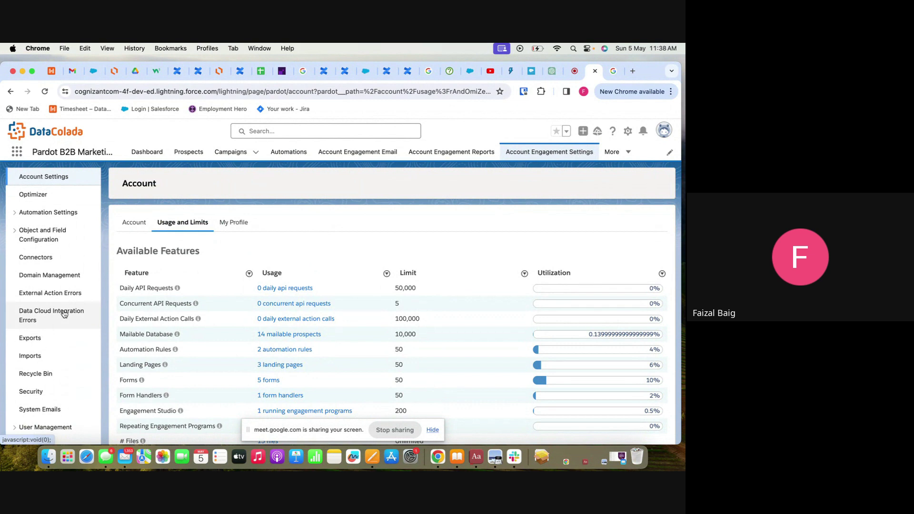
left_click(64, 314)
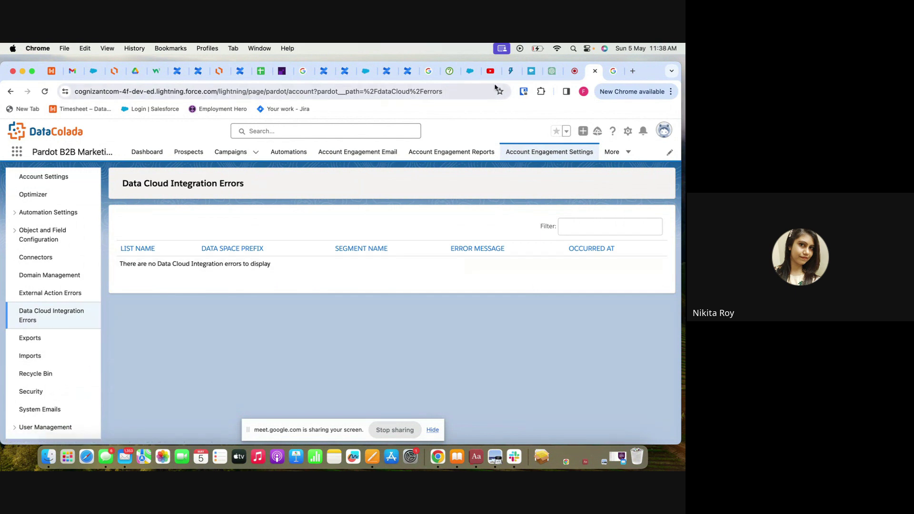
- Check the Google Meet call, return to Account Engagement and open the Automation Rules list
left_click(574, 71)
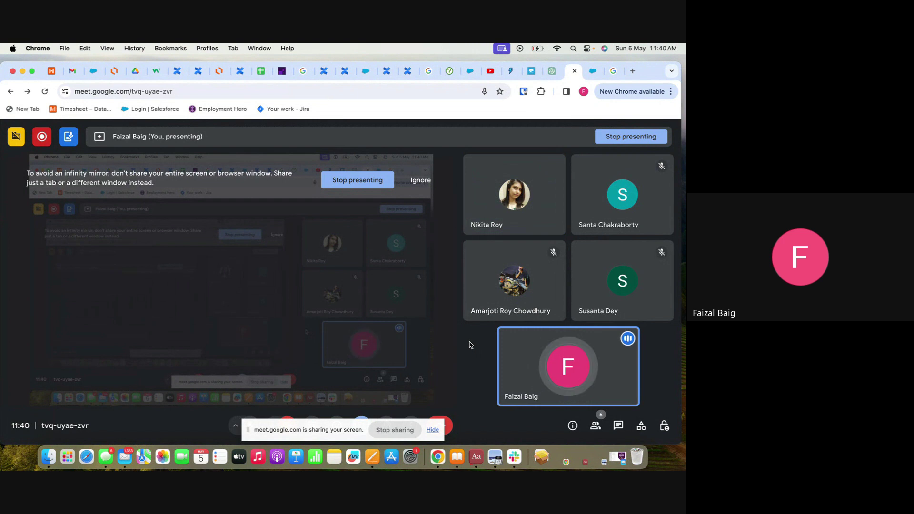
key("ctrl+Tab")
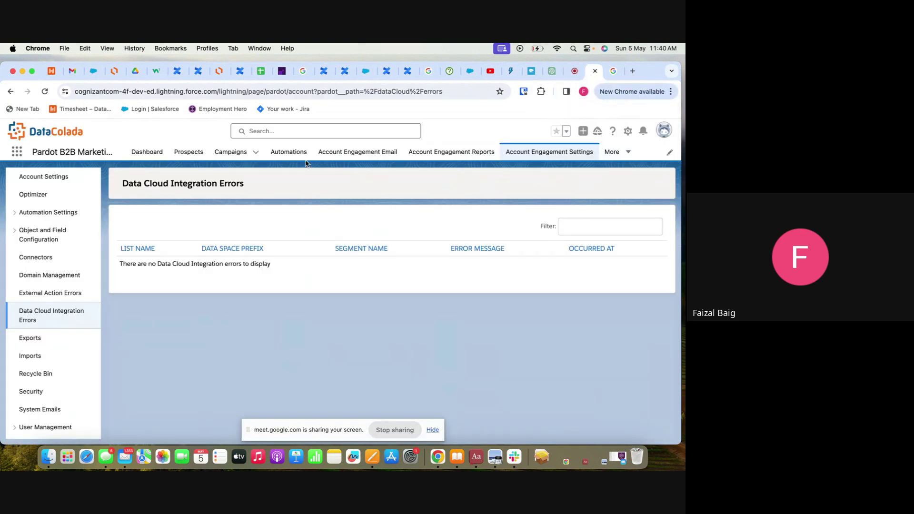
left_click(288, 153)
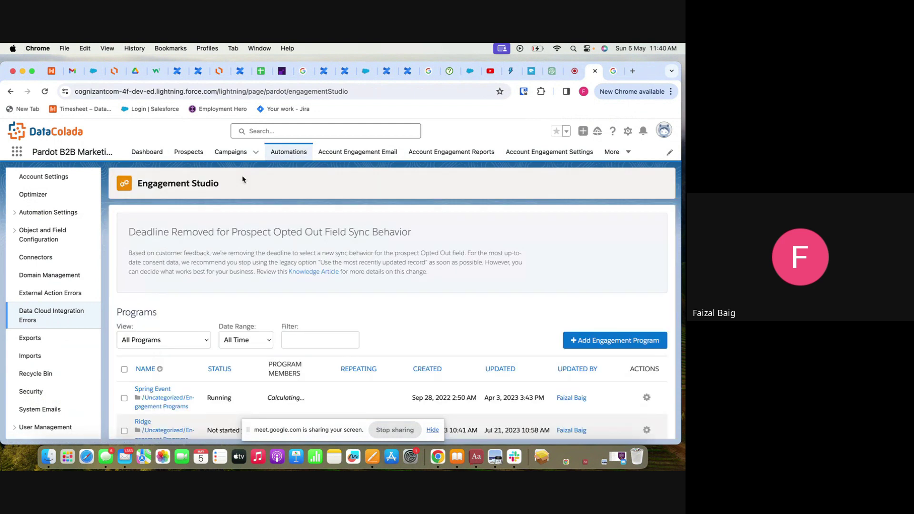
left_click(84, 198)
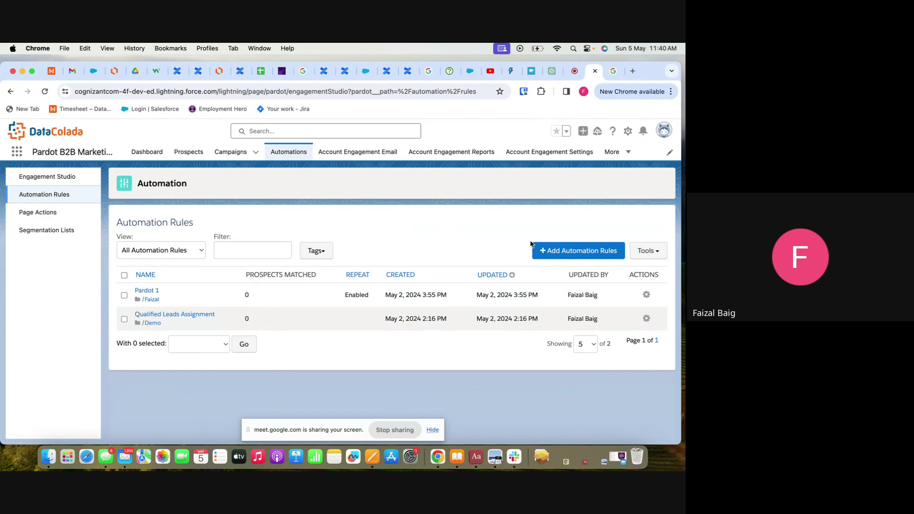
- Start a new automation rule and add a rule criterion based on Prospect CRM Campaign
left_click(564, 251)
scroll(370, 288, "down", 5)
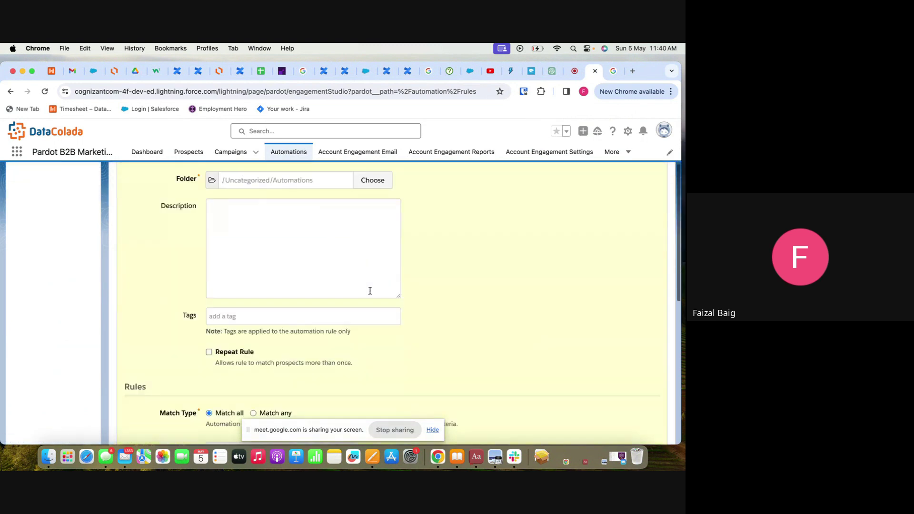
left_click(256, 328)
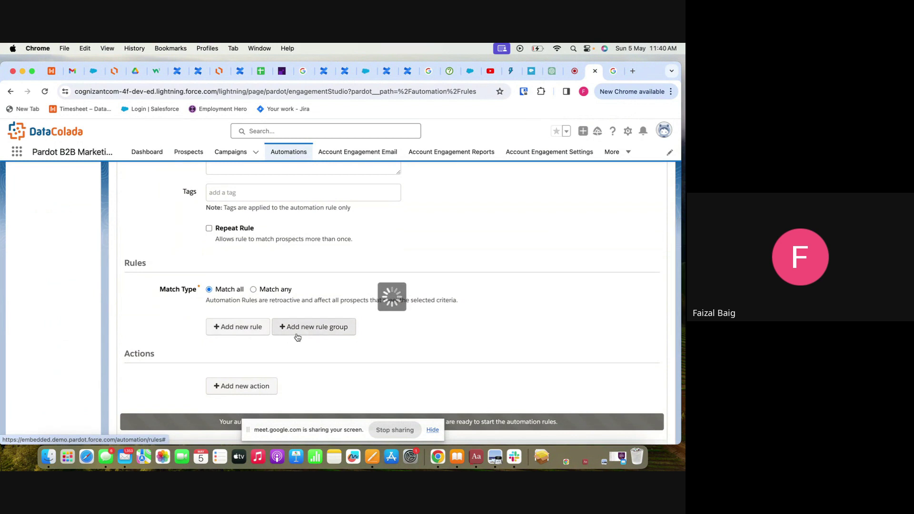
scroll(290, 285, "down", 2)
left_click(283, 256)
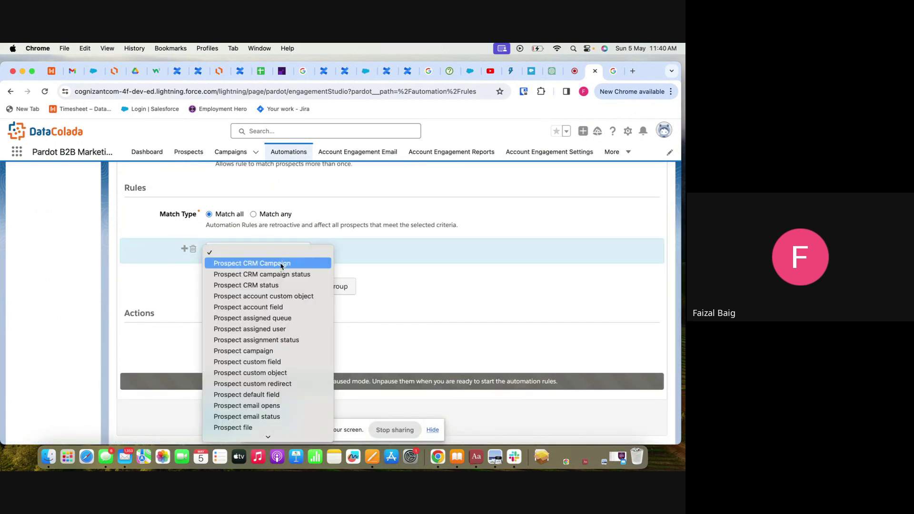
left_click(281, 261)
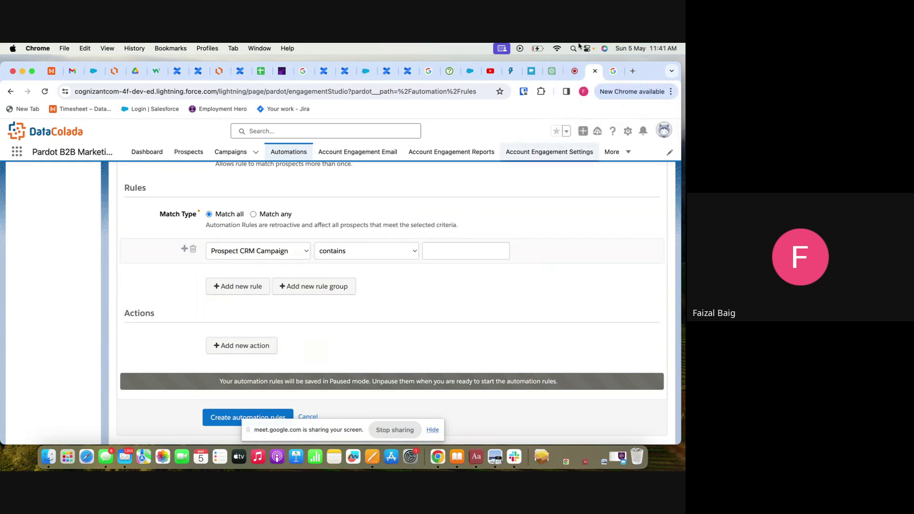
- Switch to the Google Meet call and stop sharing the screen
left_click(575, 71)
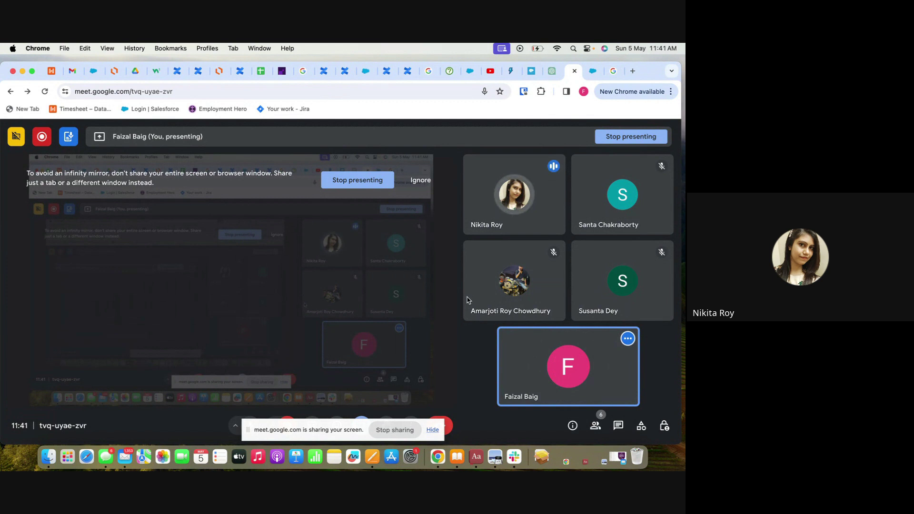
left_click(391, 431)
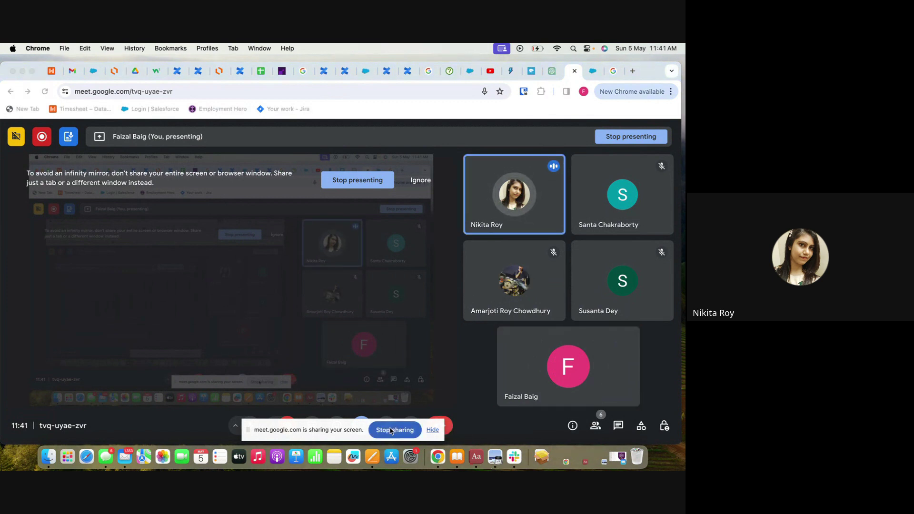